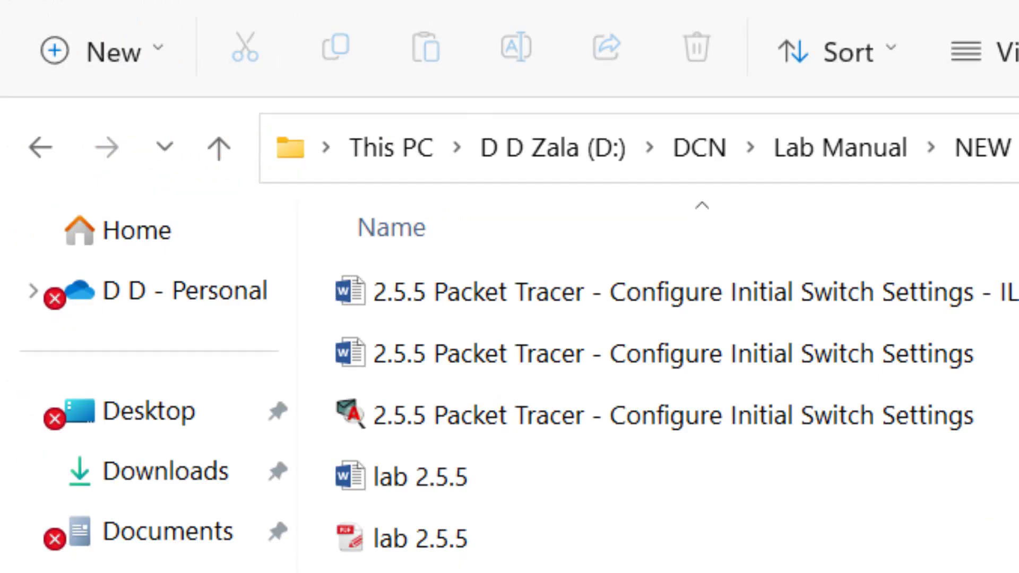
# - Select the 2.5.5 Configure Initial Switch Settings .pka activity file in the lab folder and open it
pyautogui.click(824, 356)
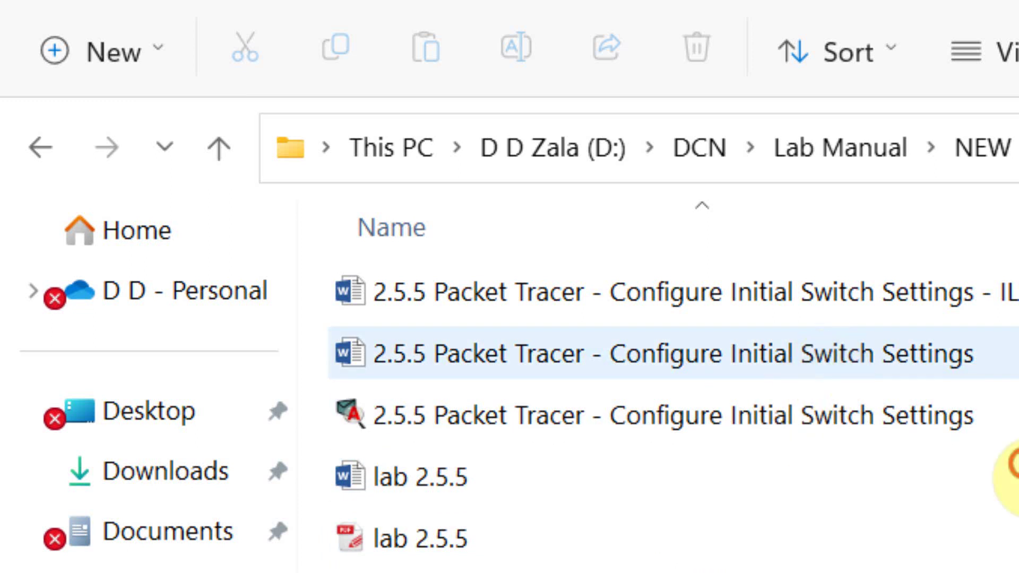
pyautogui.click(417, 279)
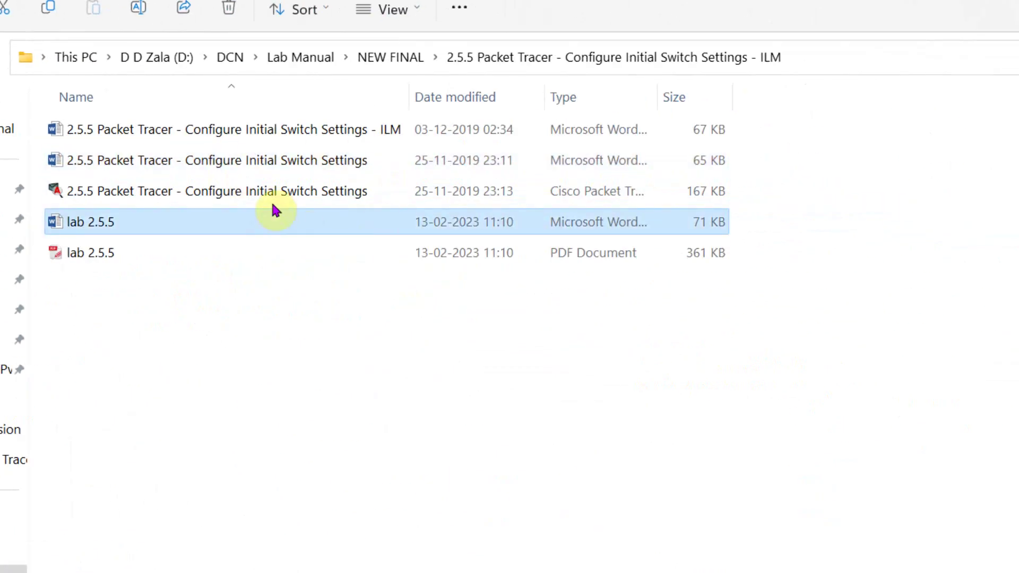
pyautogui.click(343, 377)
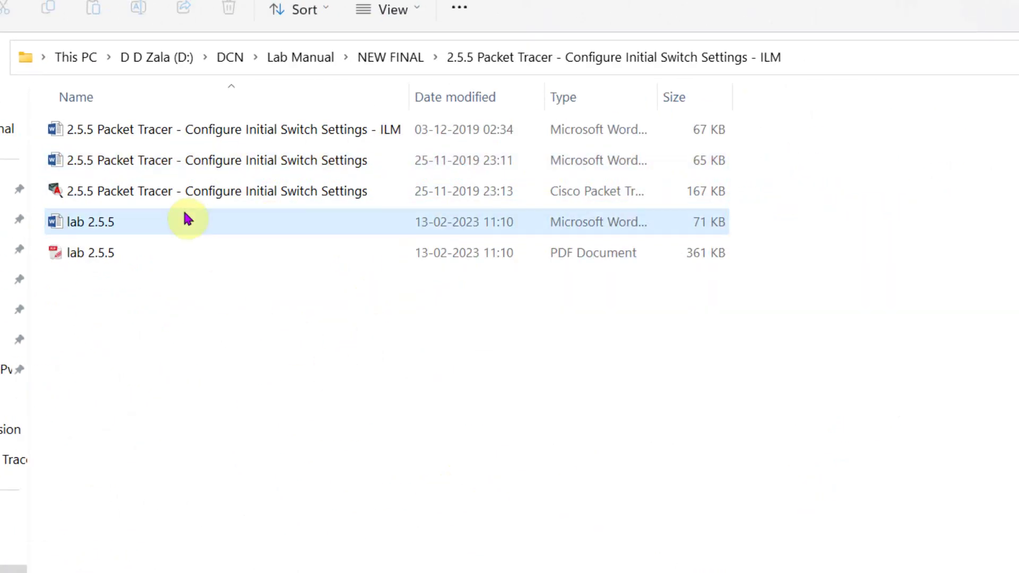
pyautogui.click(284, 186)
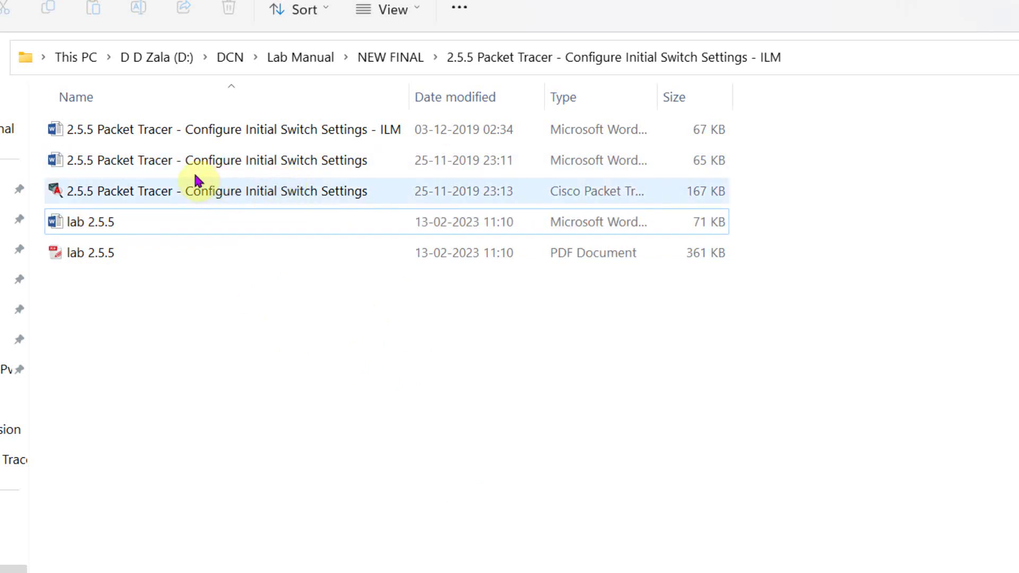
pyautogui.click(182, 198)
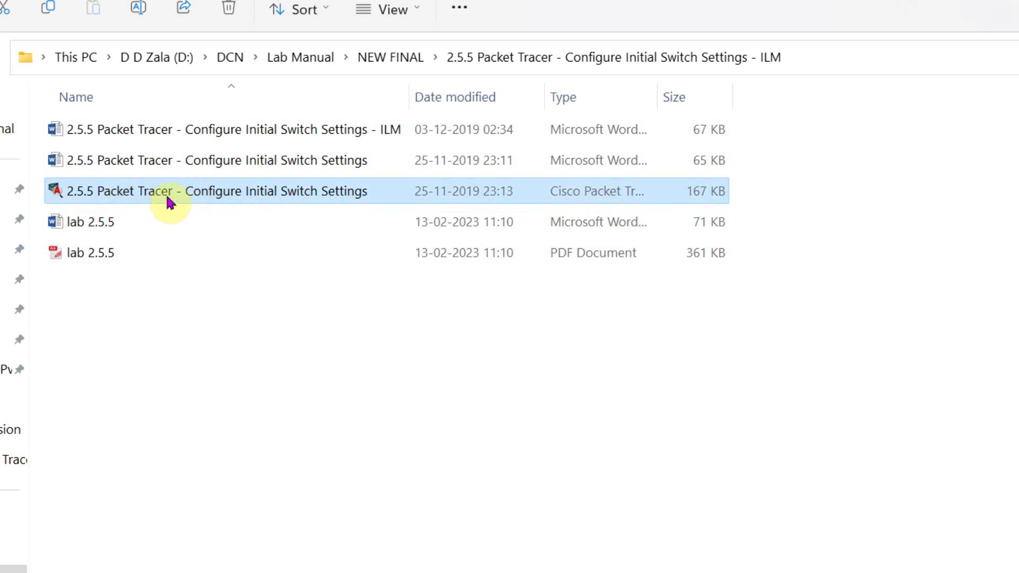
pyautogui.click(209, 255)
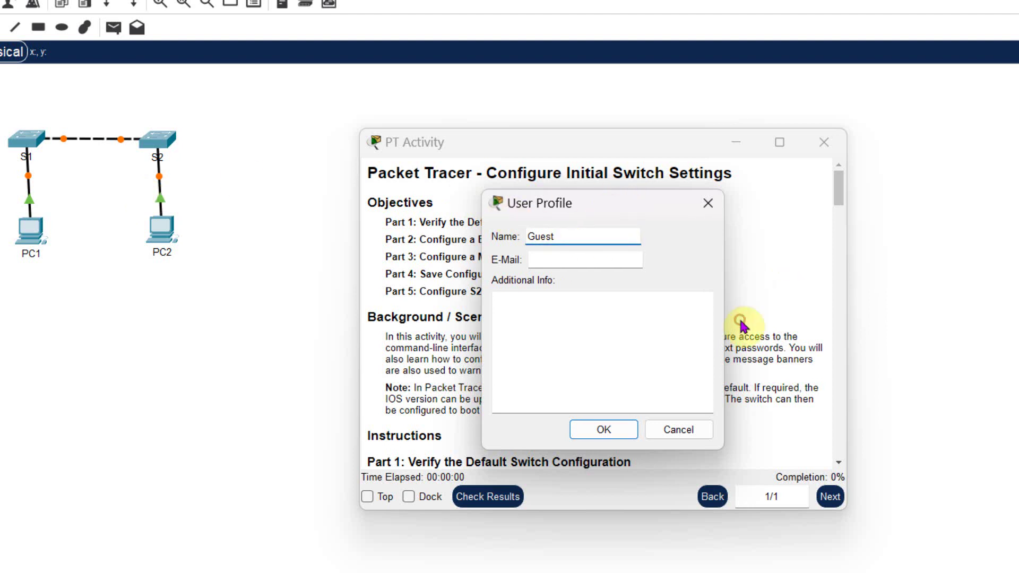
# - Replace Guest with the user's name, add the e-mail and date 23 02 2023, and confirm
pyautogui.hotkey('ctrl', 'a')
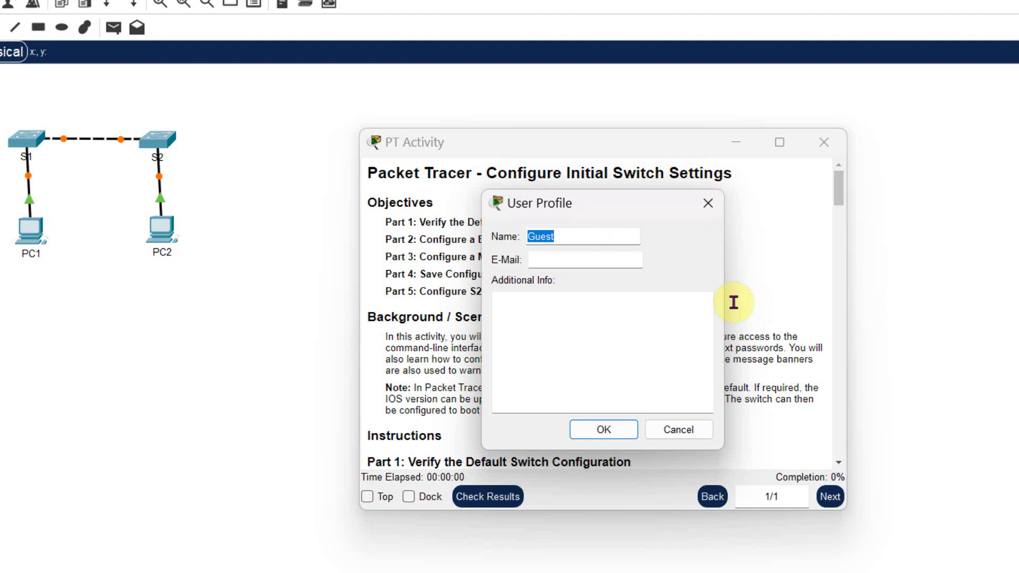
pyautogui.write('d d zala')
pyautogui.press('Tab')
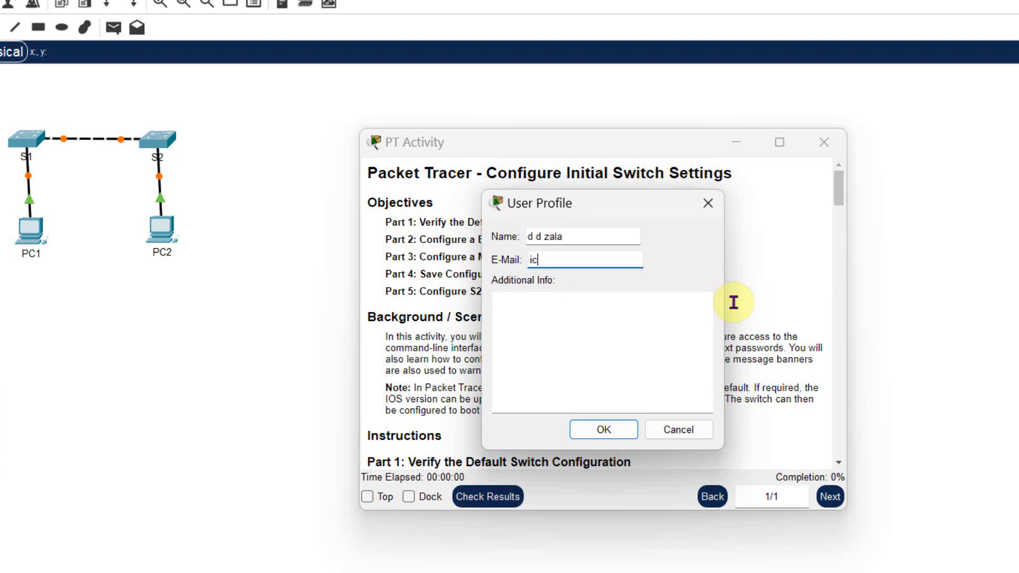
pyautogui.press('Tab')
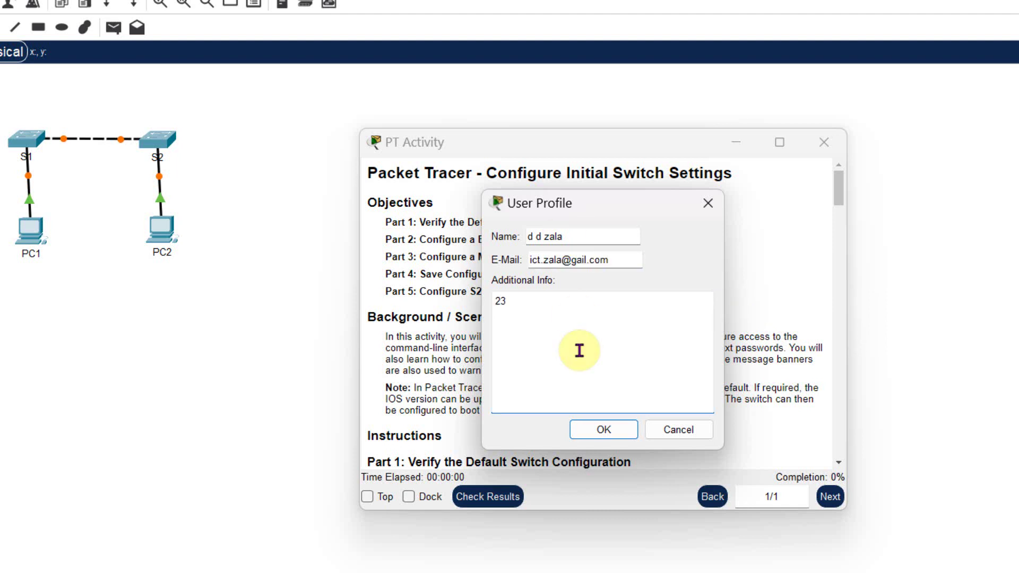
pyautogui.write('23 02 2023')
pyautogui.click(598, 431)
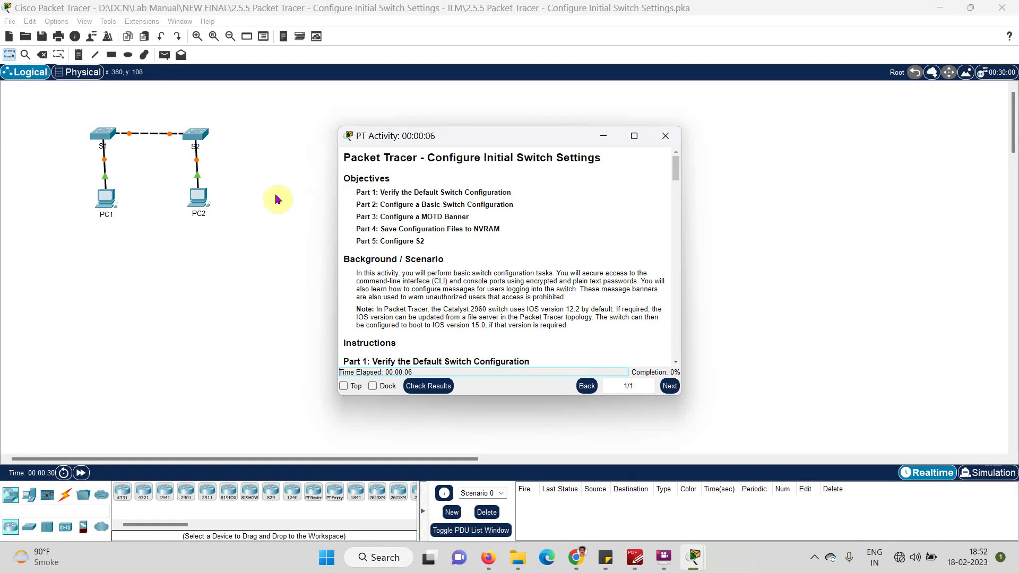
# - Snap Packet Tracer to the left half and the activity instructions to the right half
pyautogui.click(305, 161)
pyautogui.press('super+Left')
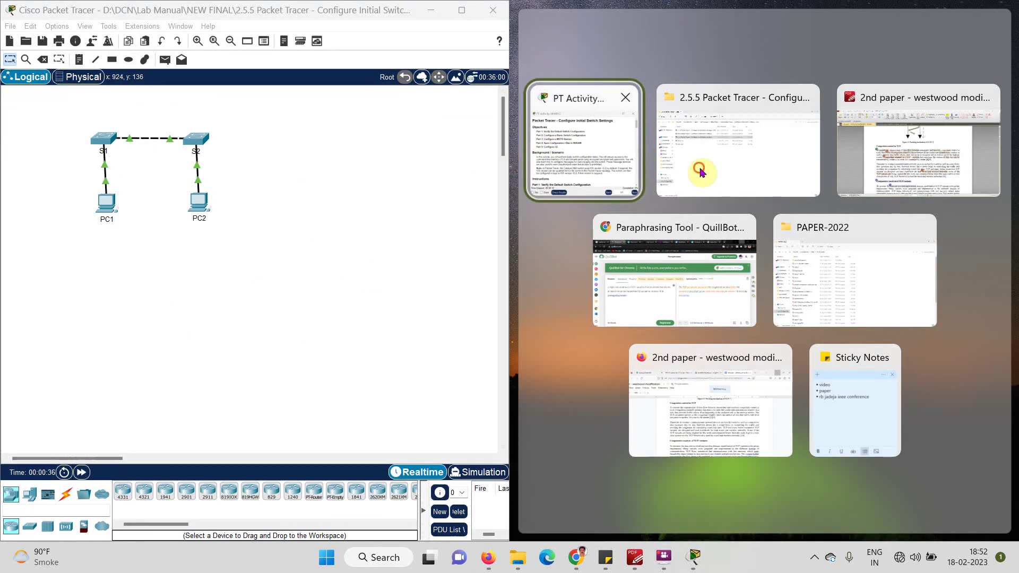
pyautogui.click(634, 141)
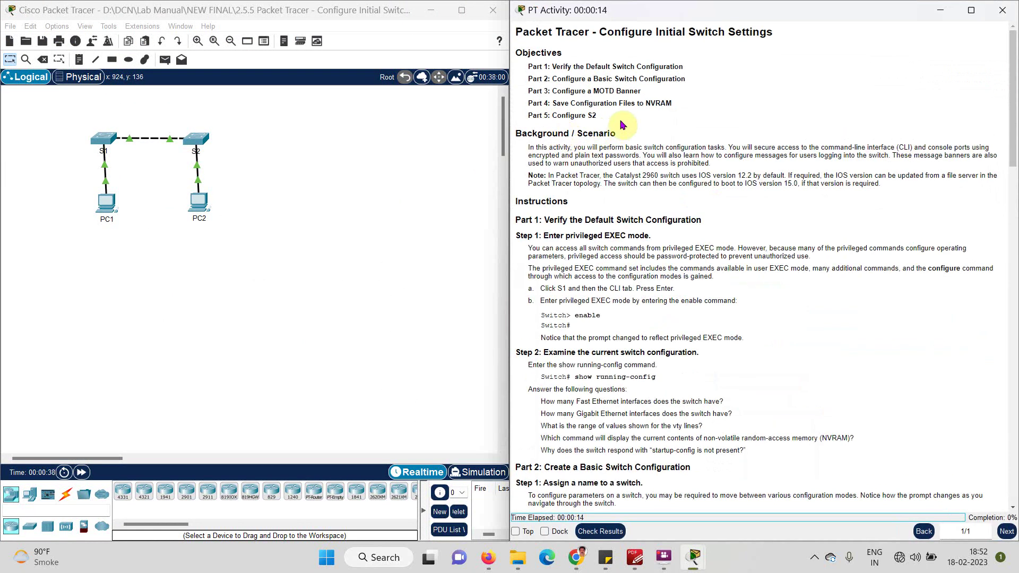
# - Highlight and review the five objectives, Part 1 through Part 5 Configure S2
pyautogui.moveTo(589, 117); pyautogui.dragTo(528, 66)
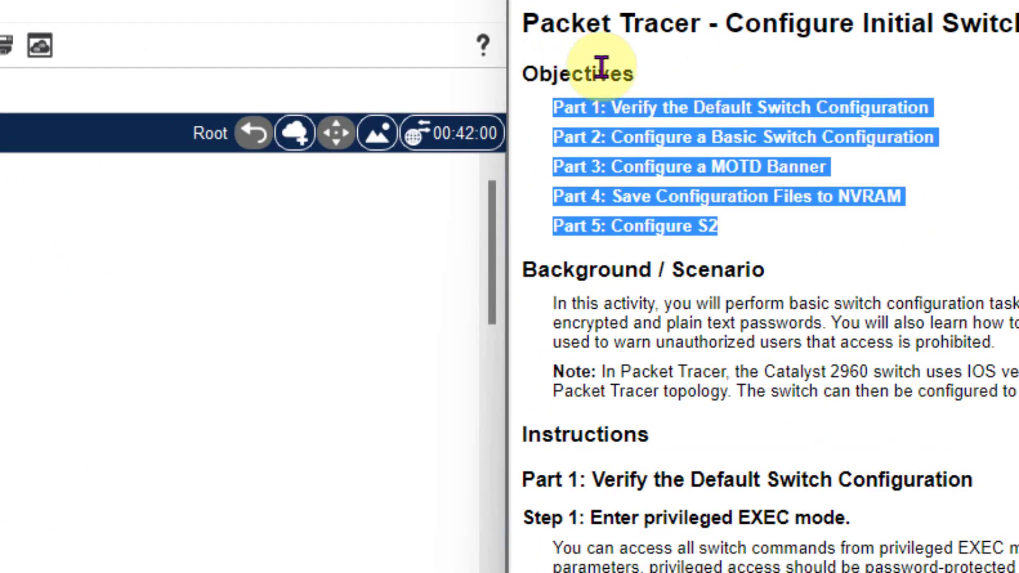
pyautogui.click(568, 105)
pyautogui.moveTo(562, 104); pyautogui.dragTo(727, 214)
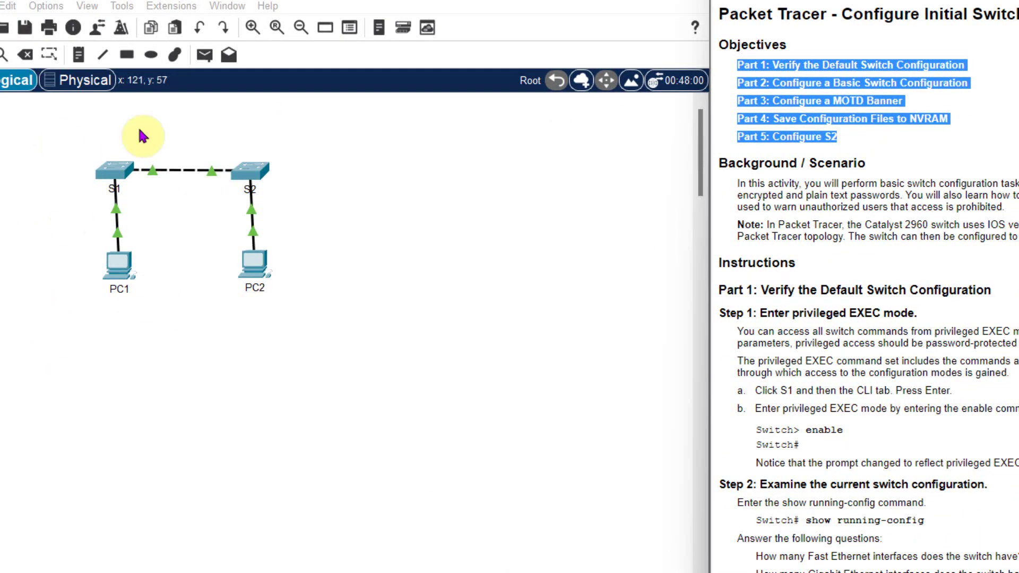
pyautogui.click(873, 156)
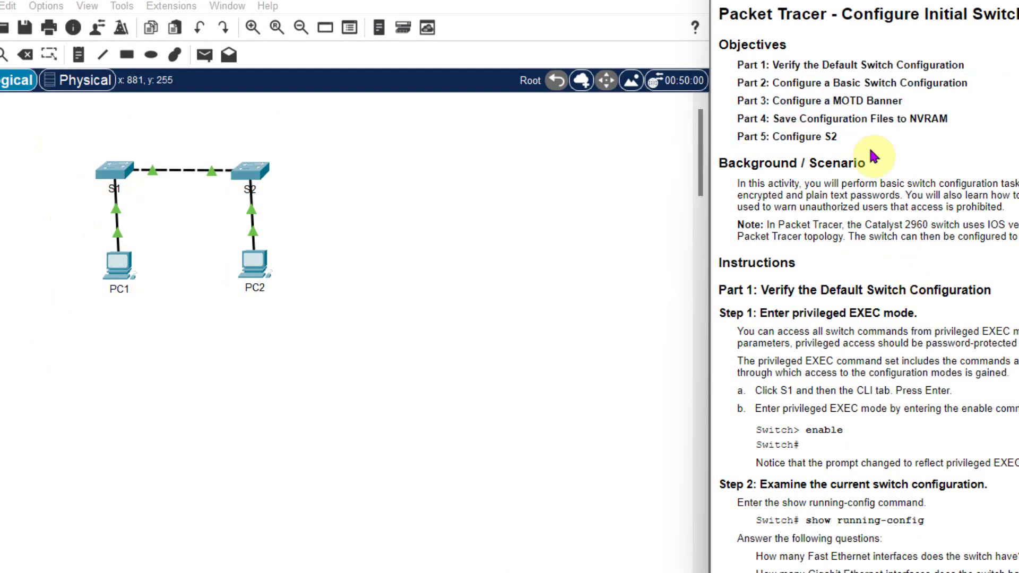
pyautogui.moveTo(974, 119); pyautogui.dragTo(736, 67)
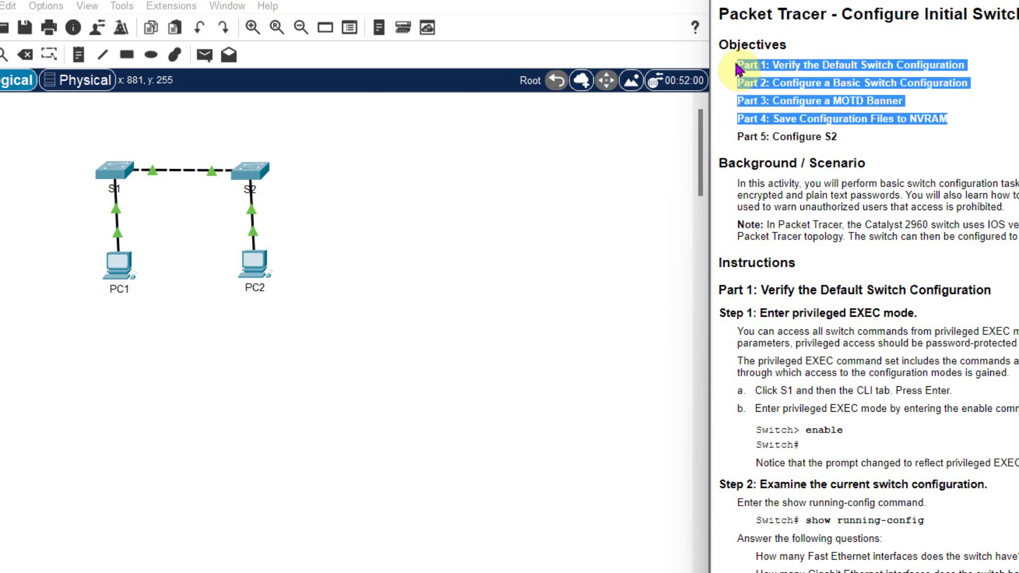
pyautogui.click(115, 168)
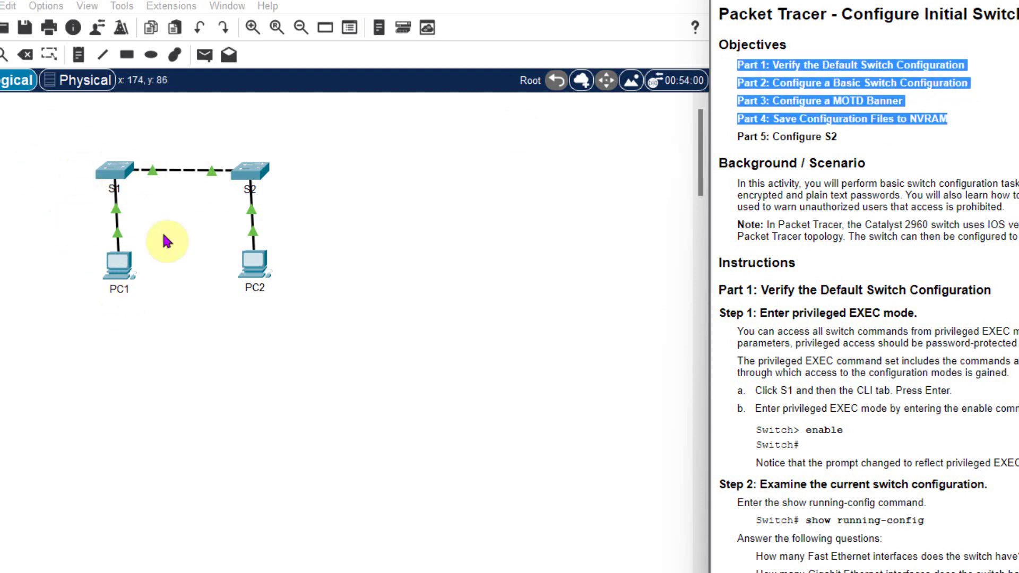
pyautogui.moveTo(854, 159); pyautogui.dragTo(737, 139)
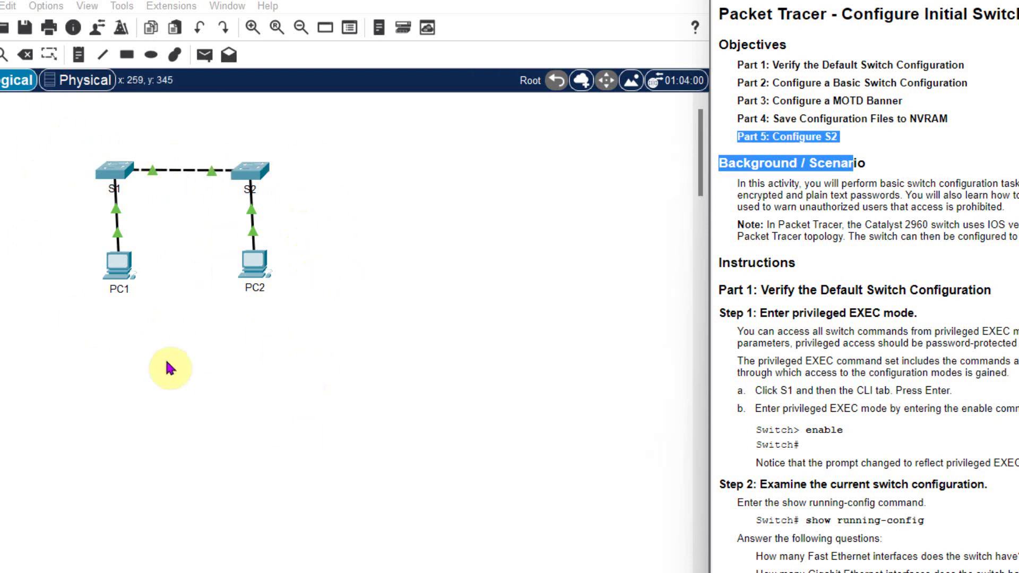
# - Scroll the instructions down to the Part 1 steps and open switch S1
pyautogui.click(907, 280)
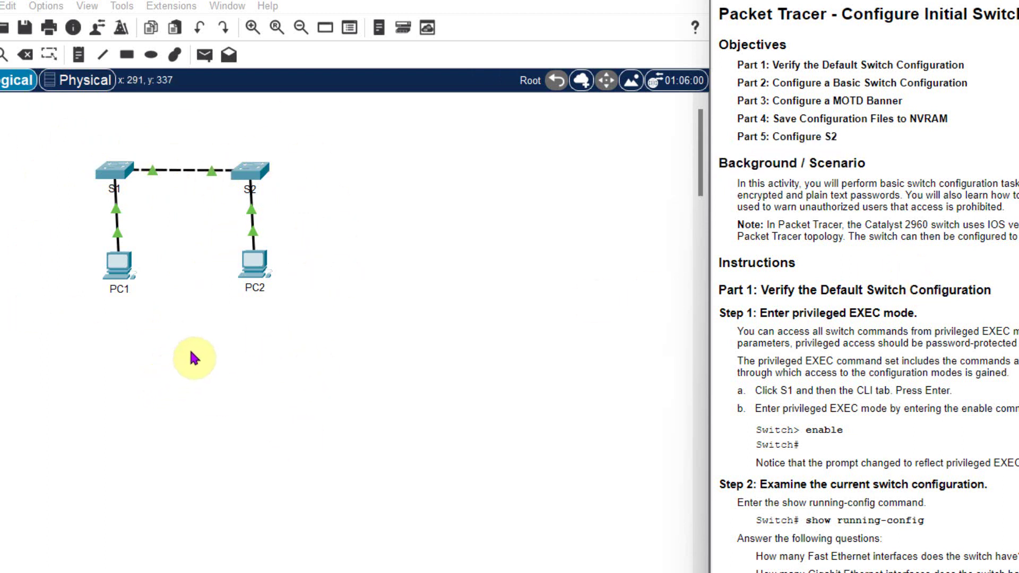
pyautogui.scroll(-1, 855, 279)
pyautogui.scroll(-1, 856, 279)
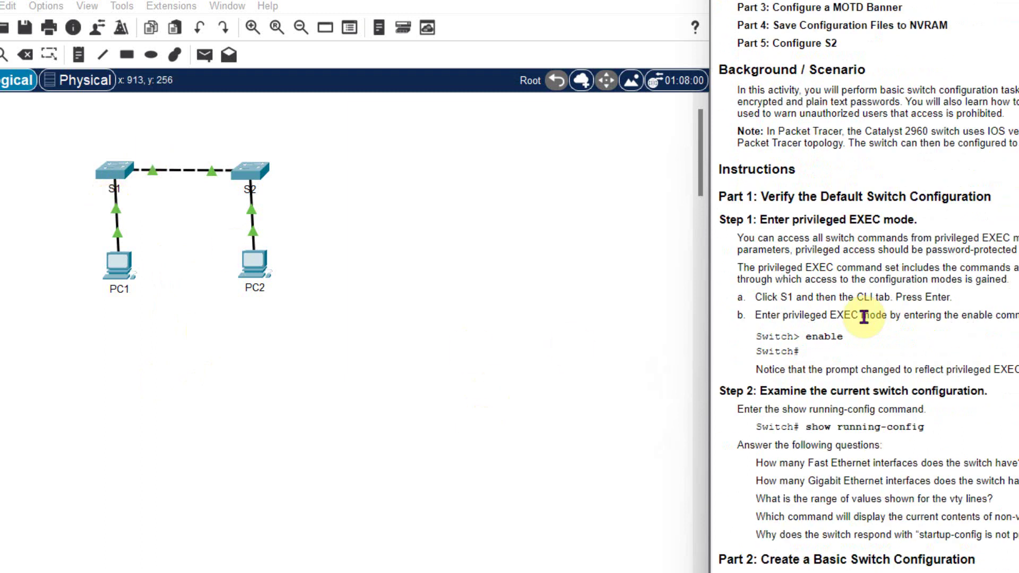
pyautogui.click(114, 171)
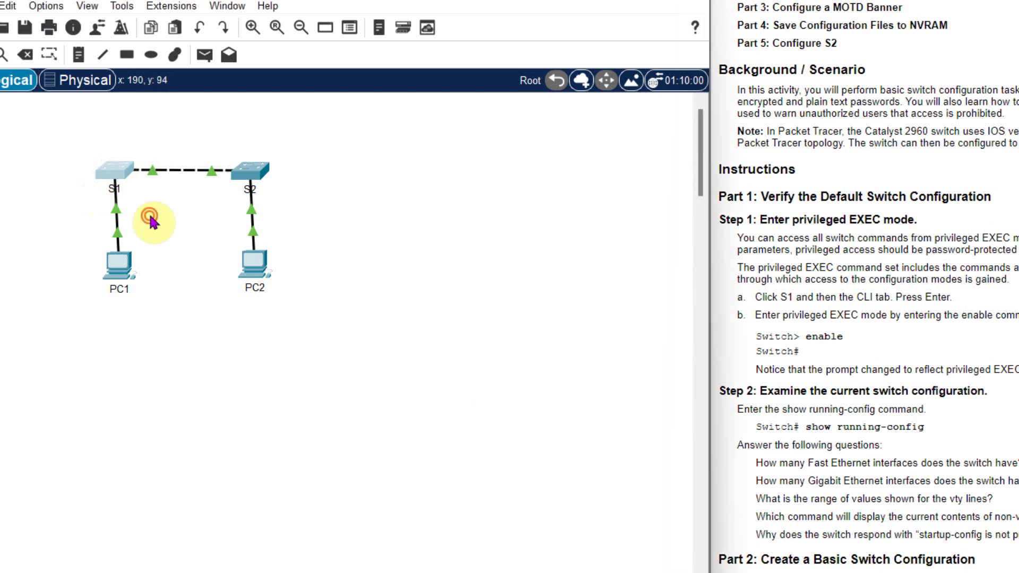
# - Maximize S1's CLI window and enter privileged EXEC mode with enable, reaching Switch#
pyautogui.click(982, 133)
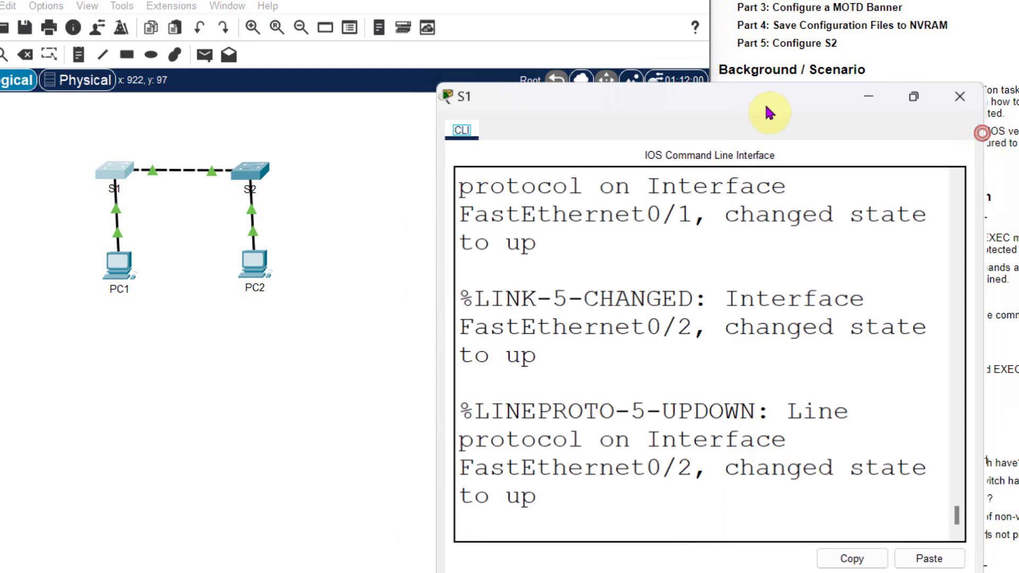
pyautogui.doubleClick(770, 112)
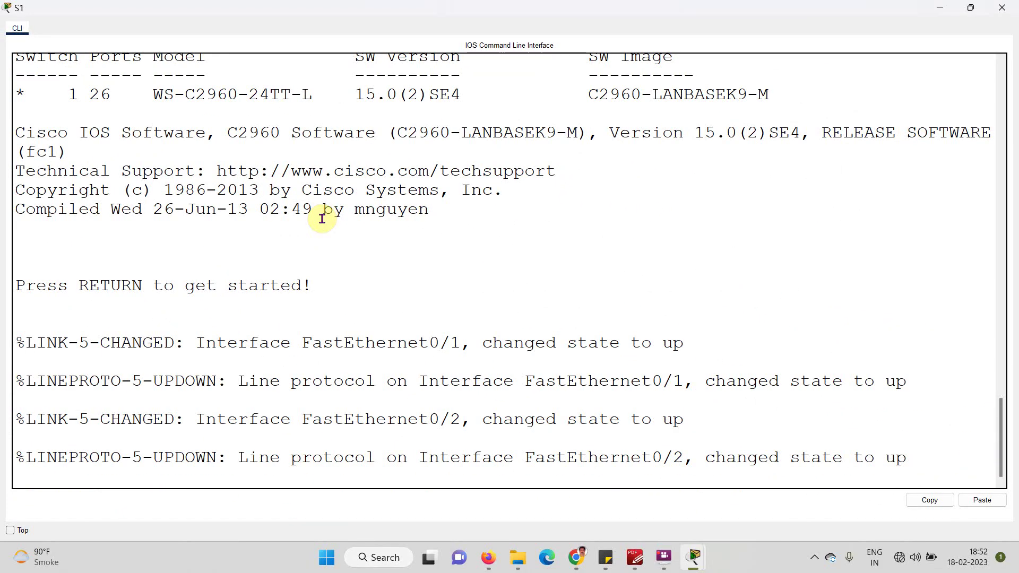
pyautogui.press('Return')
pyautogui.press('Return')
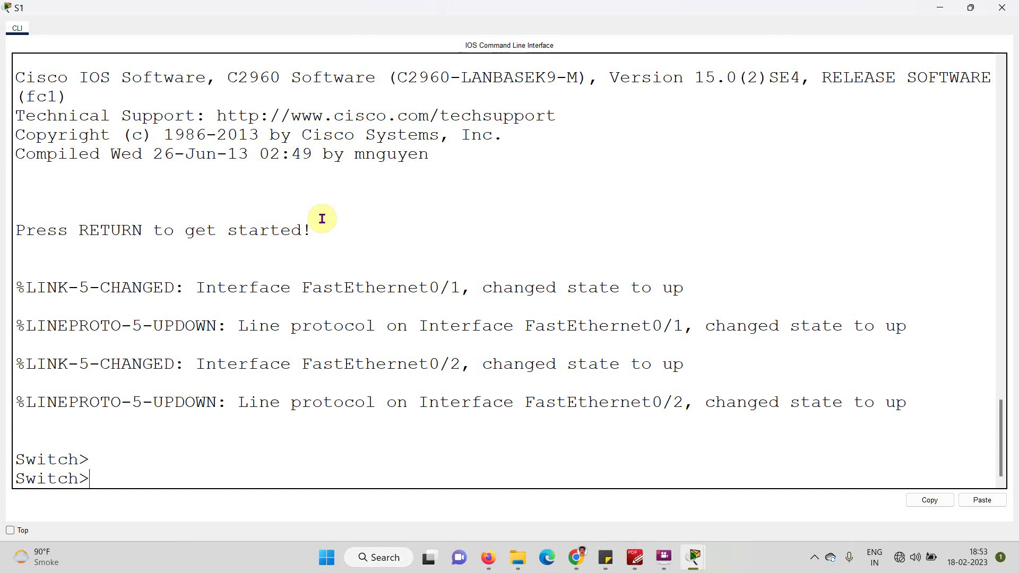
pyautogui.write('en')
pyautogui.press('Tab')
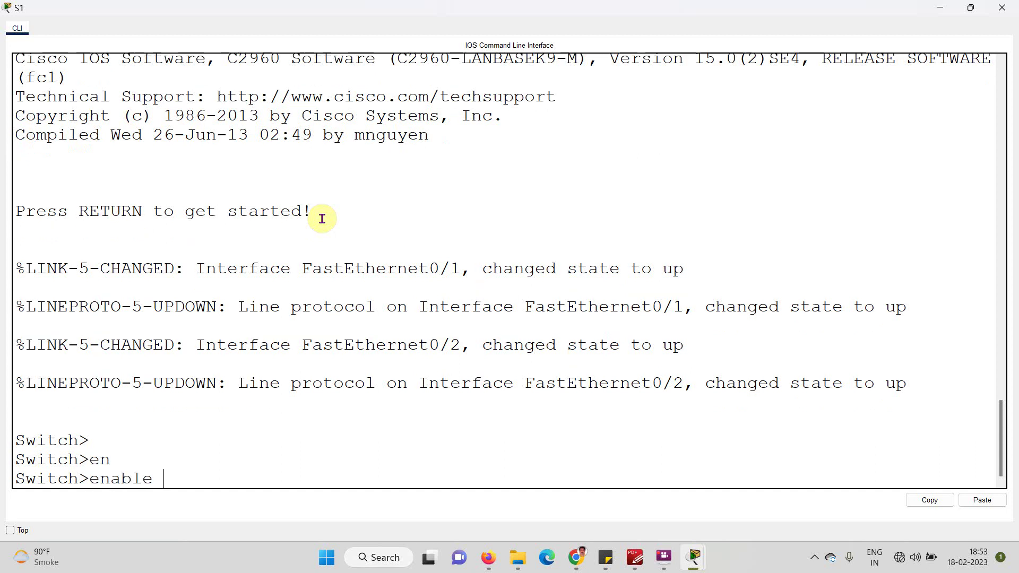
pyautogui.press('Return')
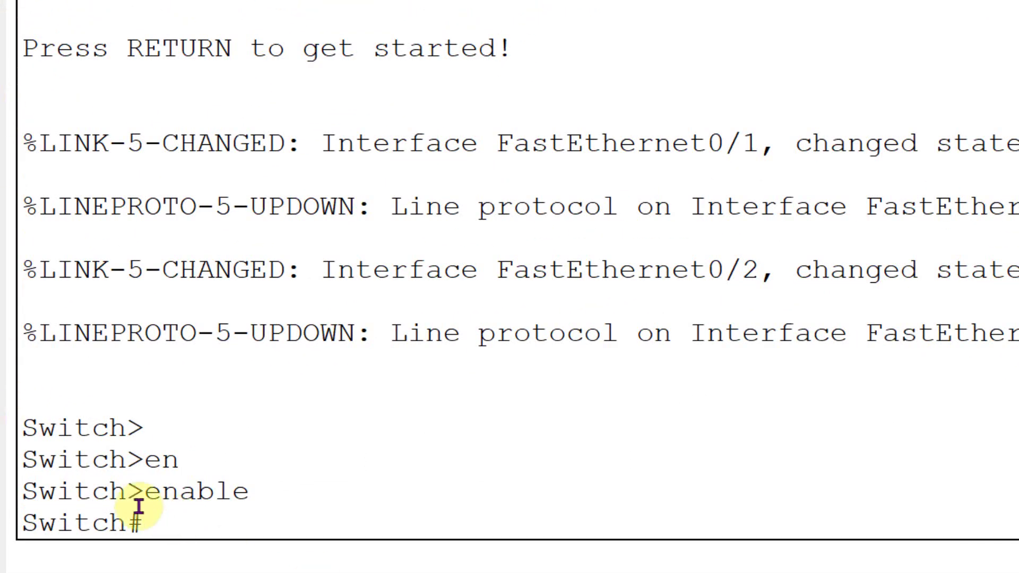
pyautogui.moveTo(166, 514); pyautogui.dragTo(9, 482)
pyautogui.click(172, 524)
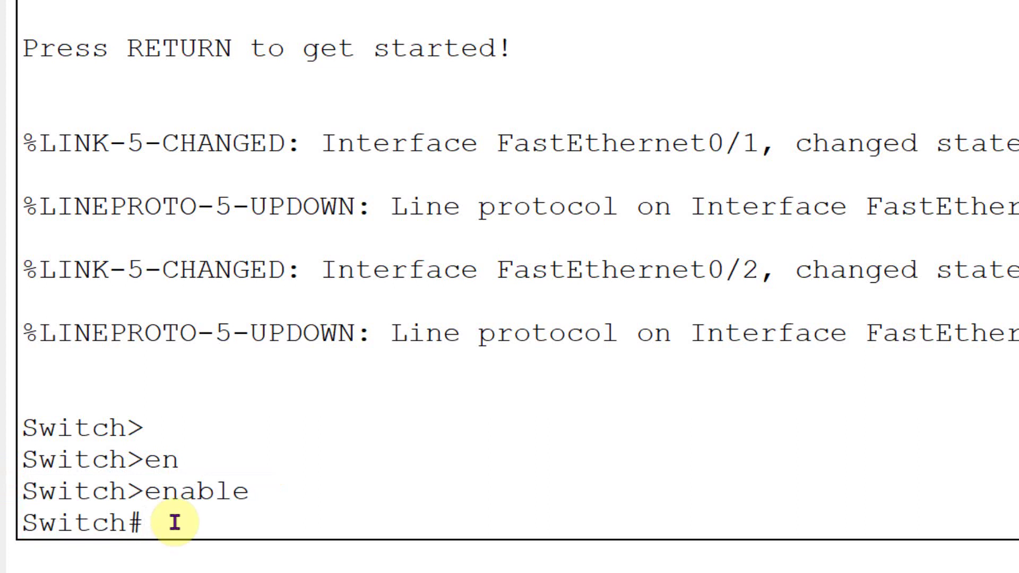
# - Run show running-config and page down to the interface Vlan1 settings
pyautogui.write('show ru')
pyautogui.press('Tab')
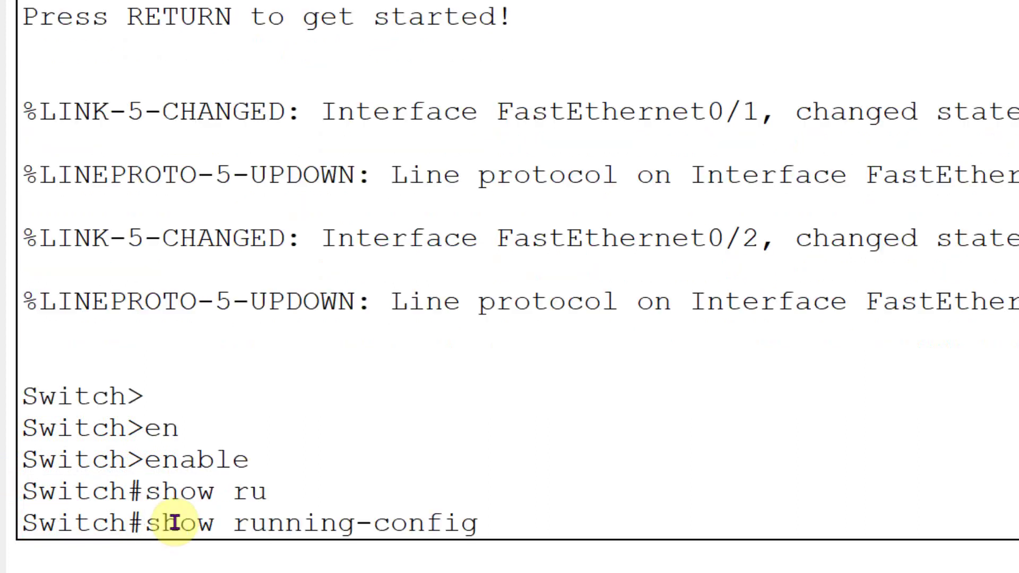
pyautogui.press('Return')
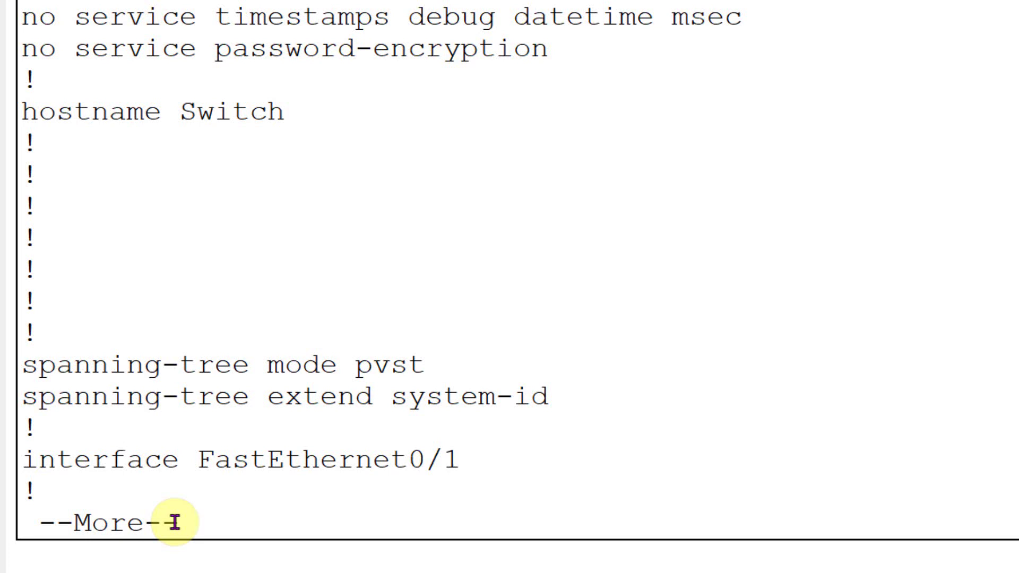
pyautogui.press('Return')
pyautogui.press('Return')
pyautogui.press('Return')
pyautogui.press('Return')
pyautogui.press('Return')
pyautogui.press('Return')
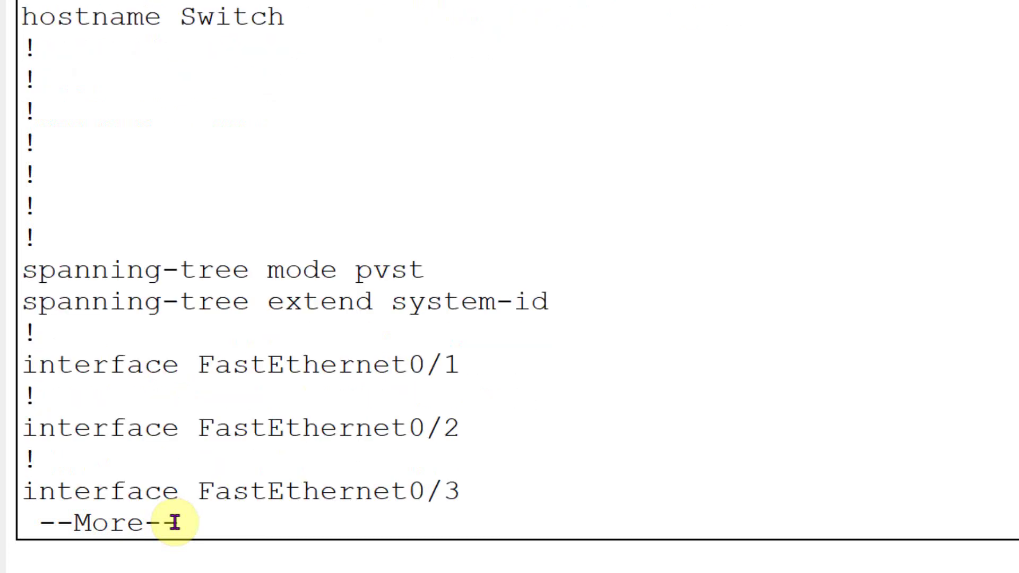
pyautogui.press('Return')
pyautogui.press('Return')
pyautogui.press('Return')
pyautogui.press('Return')
pyautogui.press('Return')
pyautogui.press('Return')
pyautogui.press('Return')
pyautogui.press('Return')
pyautogui.press('Return')
pyautogui.press('Return')
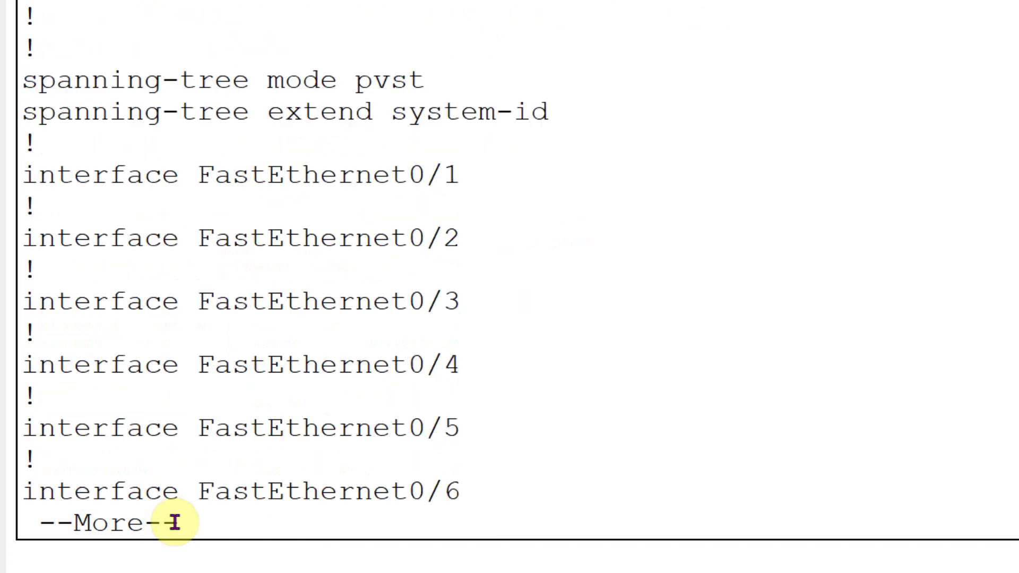
pyautogui.press('Return')
pyautogui.press('Return')
pyautogui.press('Return')
pyautogui.press('Return')
pyautogui.press('Return')
pyautogui.press('Return')
pyautogui.press('Return')
pyautogui.press('Return')
pyautogui.press('Return')
pyautogui.press('Return')
pyautogui.press('Return')
pyautogui.press('Return')
pyautogui.press('Return')
pyautogui.press('Return')
pyautogui.press('Return')
pyautogui.press('Return')
pyautogui.press('Return')
pyautogui.press('Return')
pyautogui.press('Return')
pyautogui.press('Return')
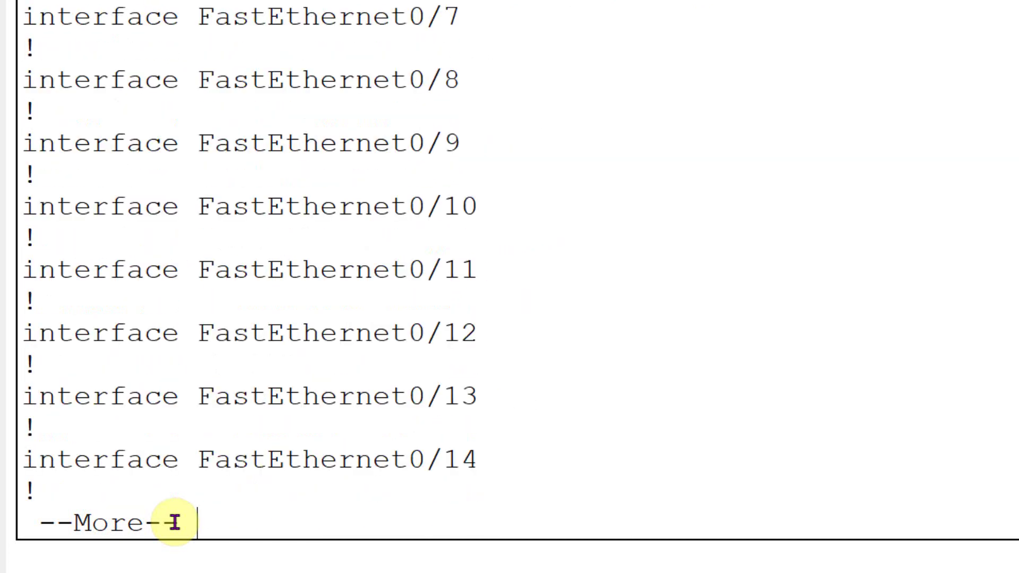
pyautogui.press('Return')
pyautogui.press('Return')
pyautogui.press('Return')
pyautogui.press('Return')
pyautogui.press('Return')
pyautogui.press('Return')
pyautogui.press('Return')
pyautogui.press('Return')
pyautogui.press('Return')
pyautogui.press('Return')
pyautogui.press('Return')
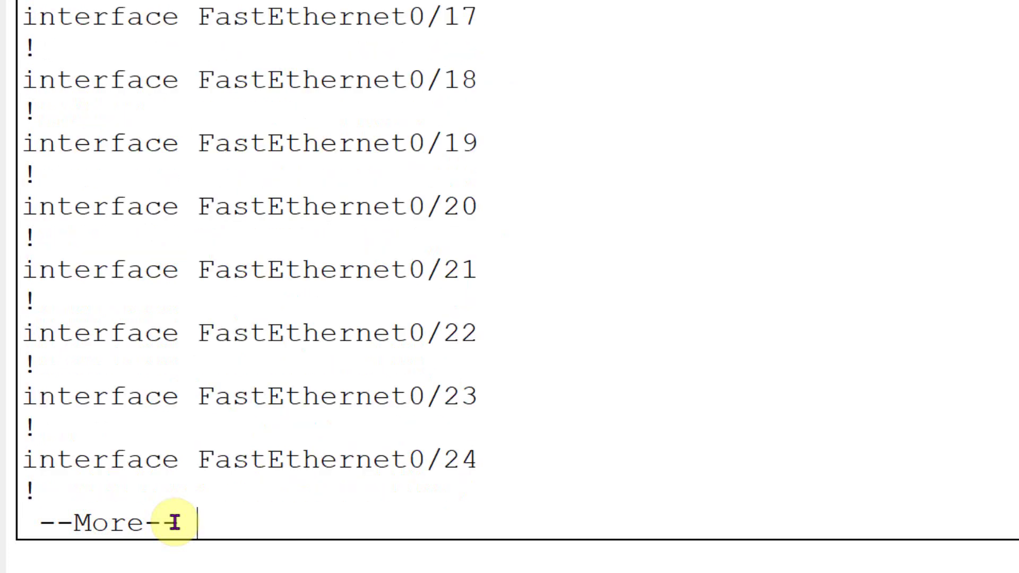
pyautogui.press('Return')
pyautogui.press('Return')
pyautogui.press('Return')
pyautogui.press('Return')
pyautogui.press('Return')
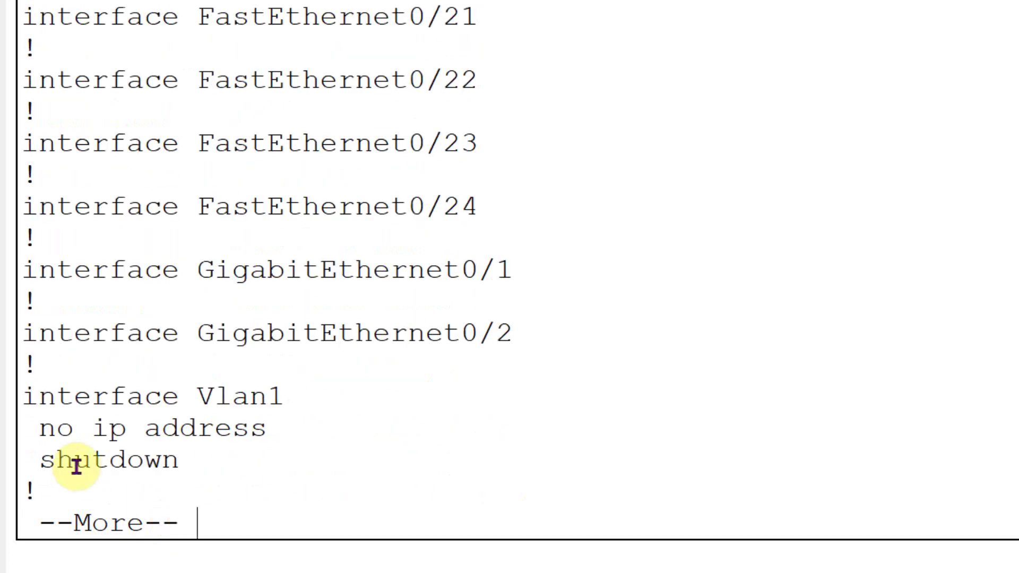
# - Highlight the FastEthernet0/24 and GigabitEthernet interface lines for review
pyautogui.moveTo(478, 208); pyautogui.dragTo(24, 205)
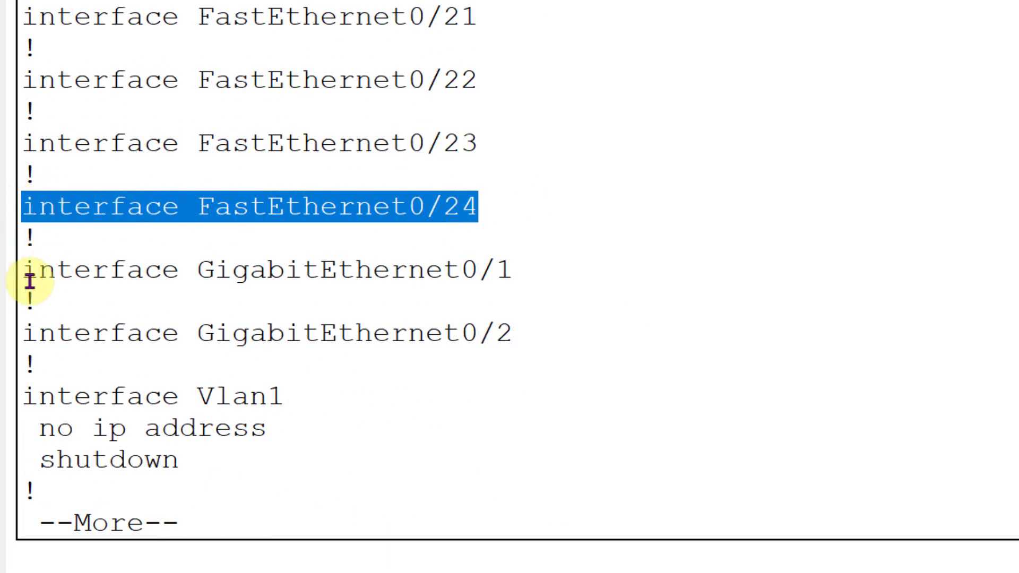
pyautogui.moveTo(23, 270); pyautogui.dragTo(32, 232)
pyautogui.click(537, 337)
pyautogui.click(607, 237)
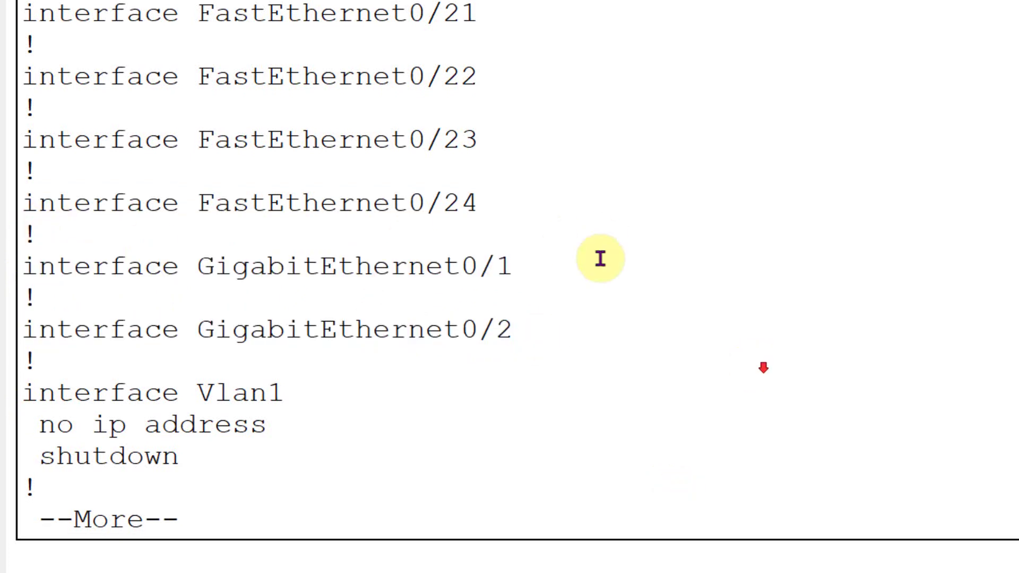
# - Page to the end of the configuration and highlight the line vty 0 4 and 5 15 entries
pyautogui.press('Return')
pyautogui.press('Return')
pyautogui.press('Return')
pyautogui.press('Return')
pyautogui.press('Return')
pyautogui.press('Return')
pyautogui.press('Return')
pyautogui.press('Return')
pyautogui.press('Return')
pyautogui.press('Return')
pyautogui.press('Return')
pyautogui.press('Return')
pyautogui.press('Return')
pyautogui.press('Return')
pyautogui.press('Return')
pyautogui.press('Return')
pyautogui.press('Return')
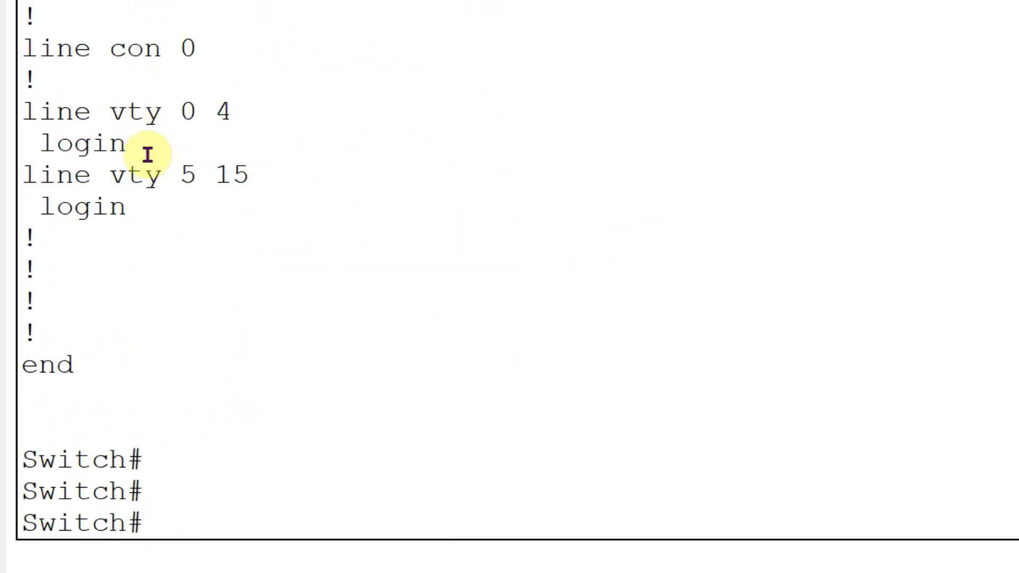
pyautogui.doubleClick(187, 109)
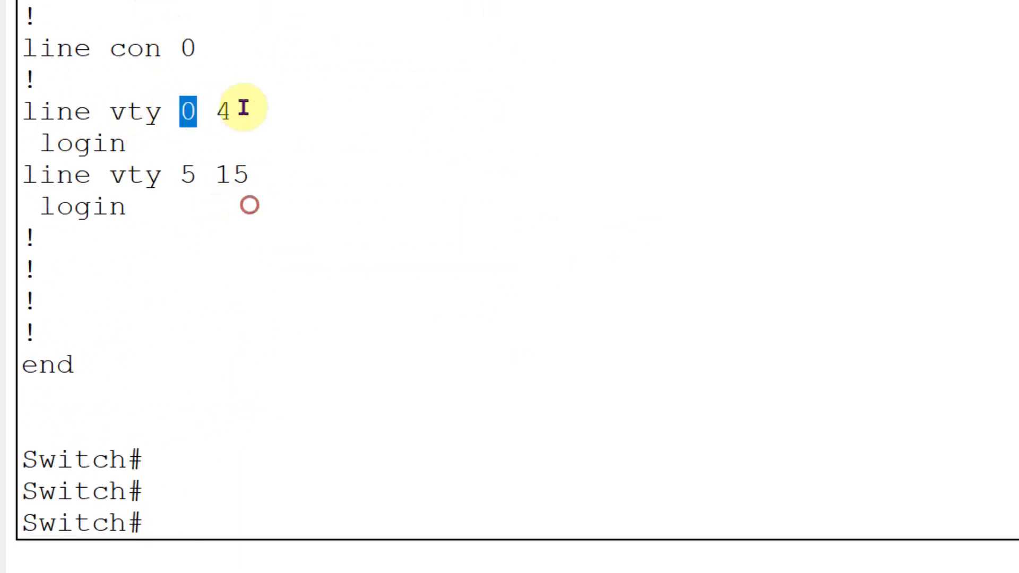
pyautogui.doubleClick(223, 110)
pyautogui.doubleClick(187, 174)
pyautogui.doubleClick(232, 175)
pyautogui.click(260, 174)
pyautogui.moveTo(252, 175); pyautogui.dragTo(5, 103)
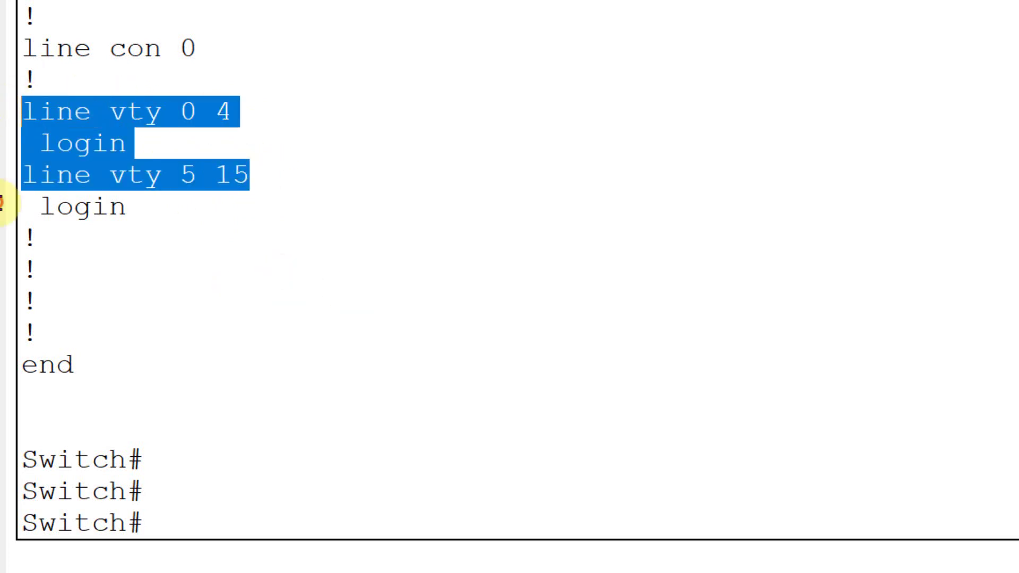
pyautogui.click(174, 223)
# - Scroll back over the console and vty line entries, then begin the configure command
pyautogui.scroll(15, 193, 239)
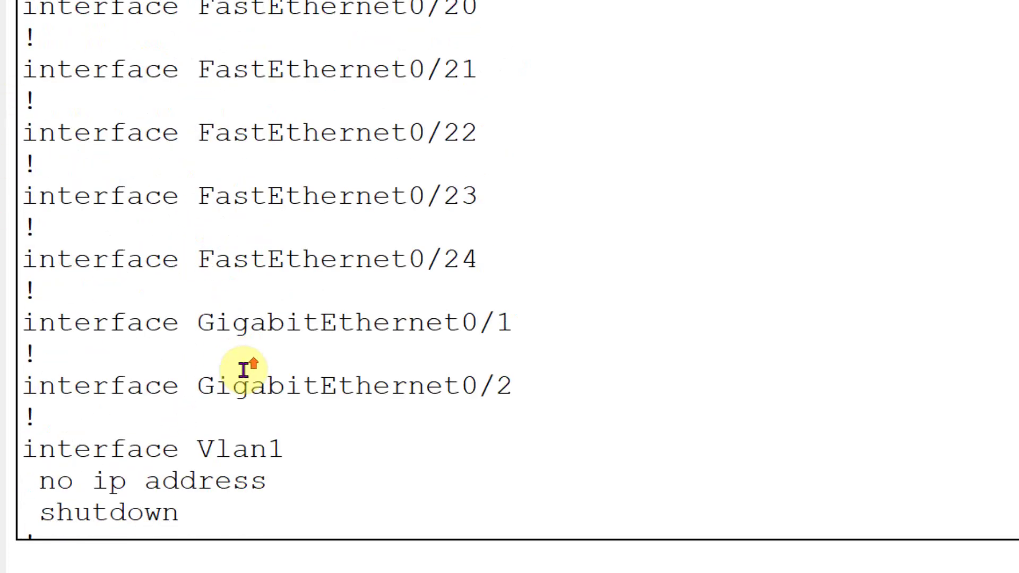
pyautogui.scroll(5, 201, 246)
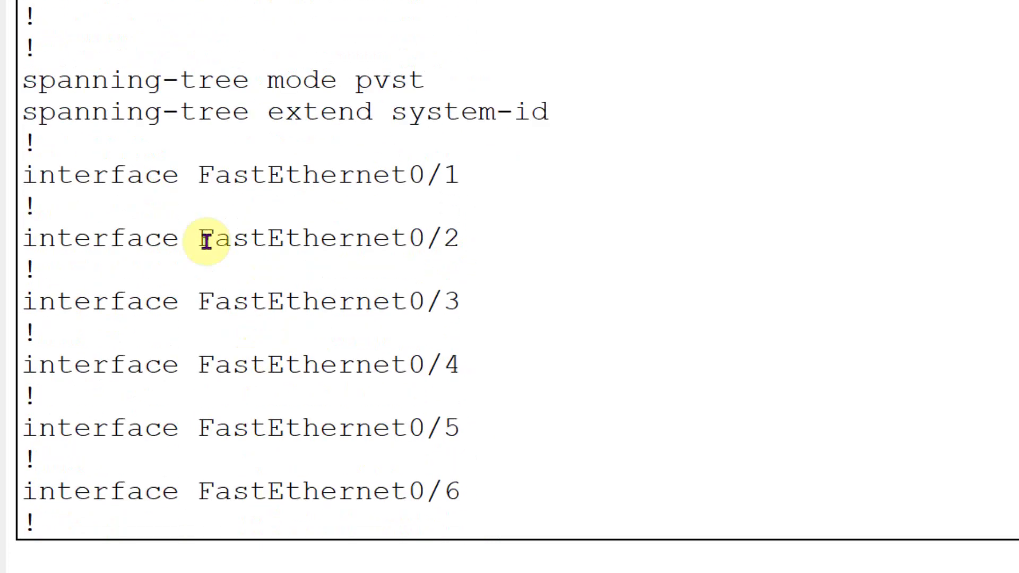
pyautogui.scroll(-20, 259, 369)
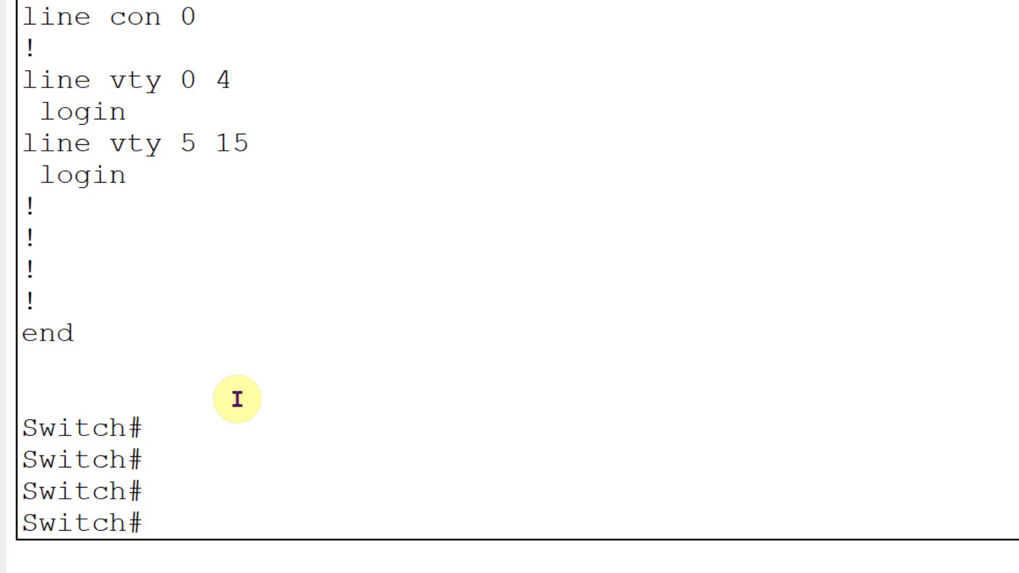
pyautogui.write('conf')
pyautogui.press('Tab')
# - Enter global configuration mode and set the hostname to S1, giving the S1(config)# prompt
pyautogui.write('t')
pyautogui.press('Return')
pyautogui.write('hos')
pyautogui.press('Tab')
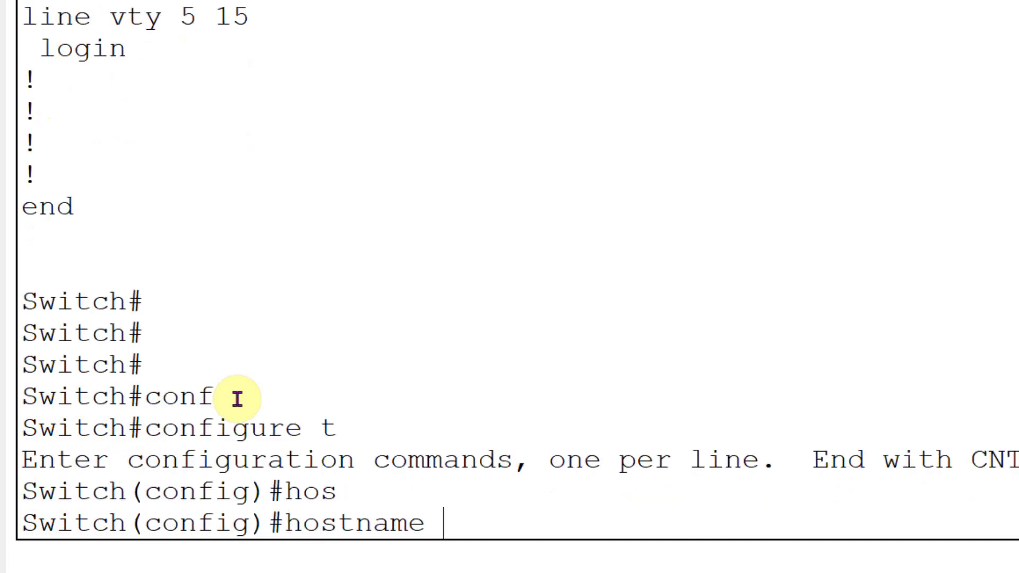
pyautogui.write('S1')
pyautogui.press('Return')
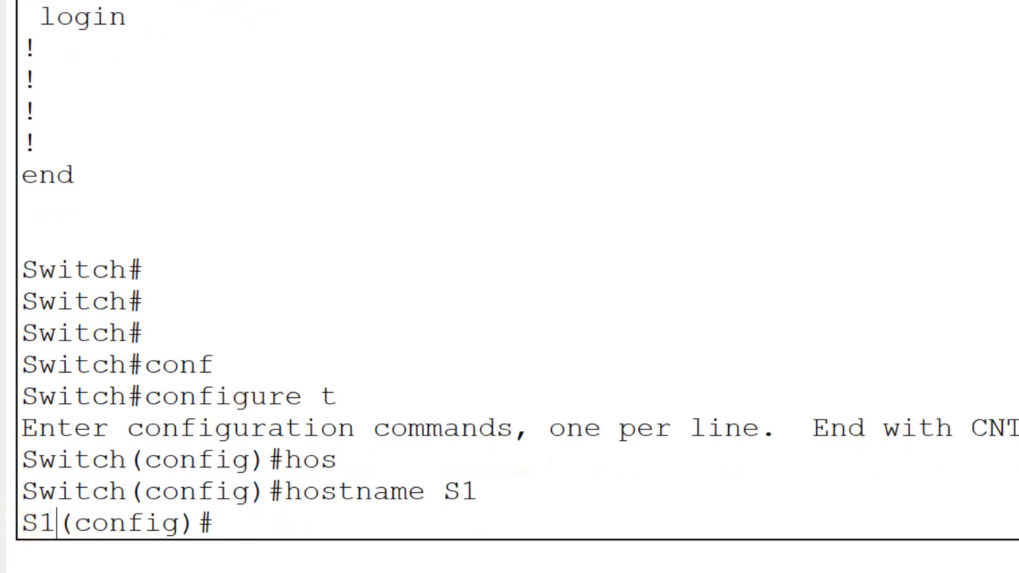
pyautogui.moveTo(56, 523); pyautogui.dragTo(11, 489)
pyautogui.click(84, 523)
# - Under line console 0, set the console line password
pyautogui.write('lin')
pyautogui.press('Tab')
pyautogui.write('co')
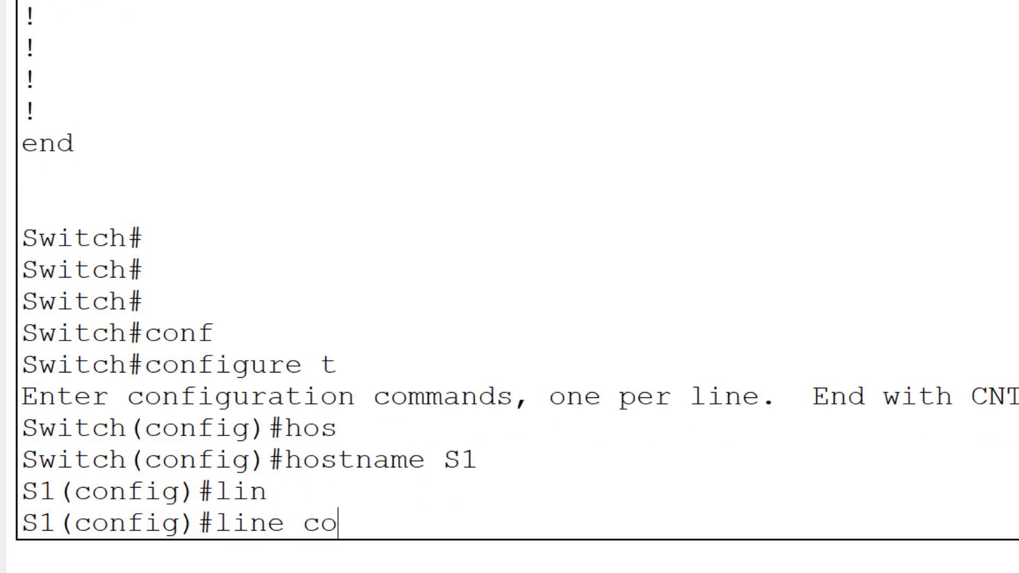
pyautogui.press('Tab')
pyautogui.write('0')
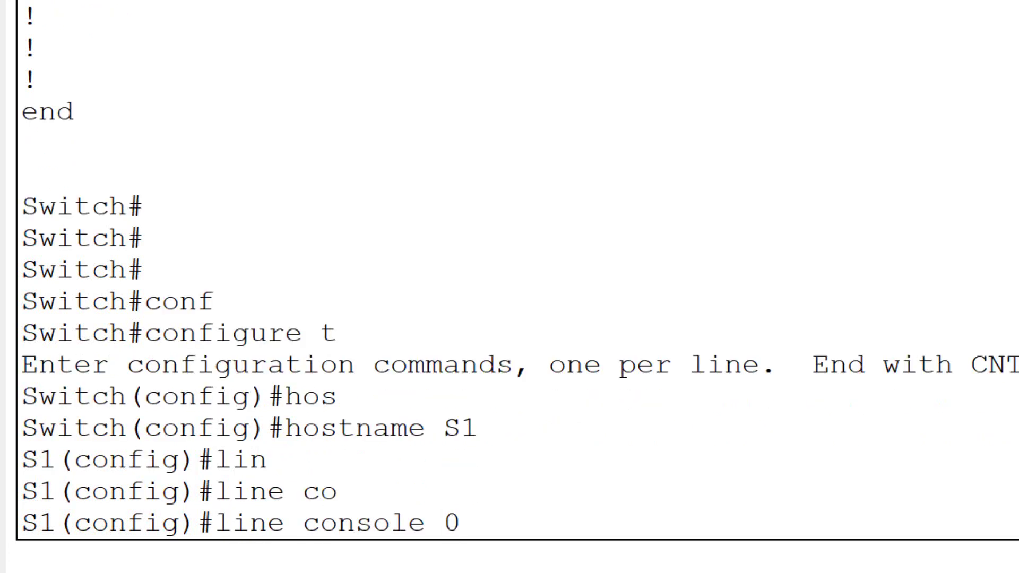
pyautogui.press('Return')
pyautogui.write('pas')
pyautogui.press('Tab')
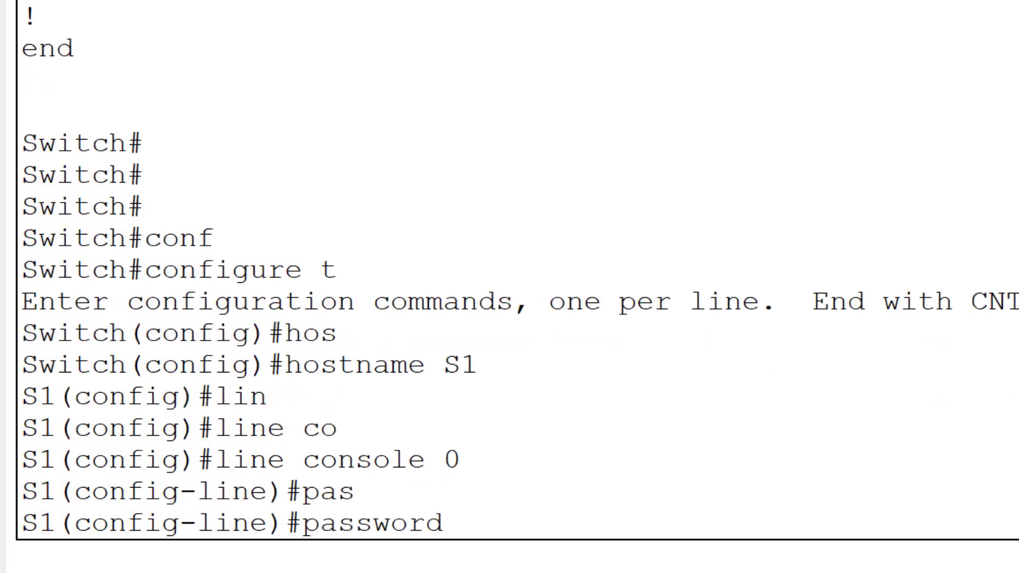
pyautogui.write('letmein')
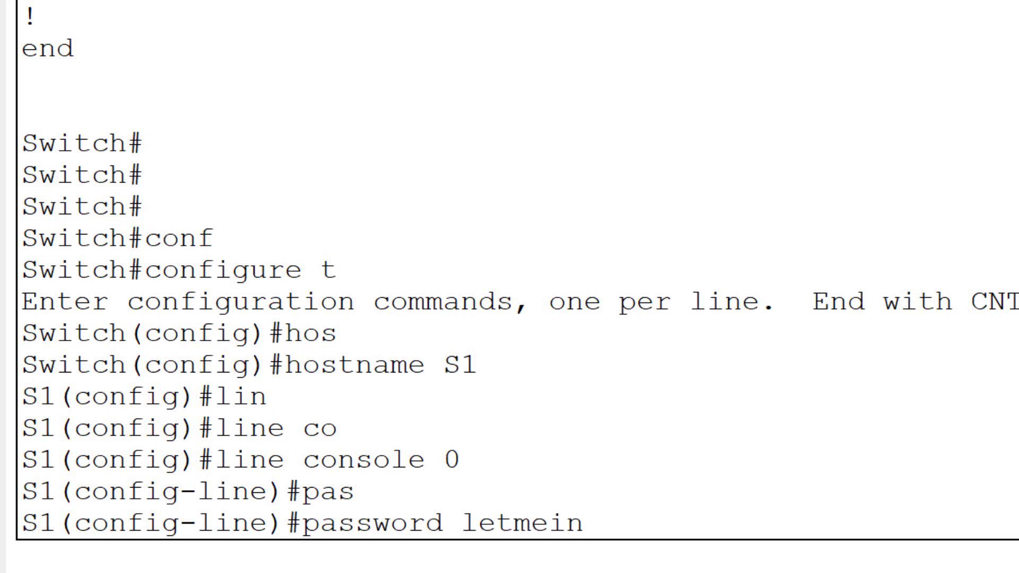
pyautogui.press('Return')
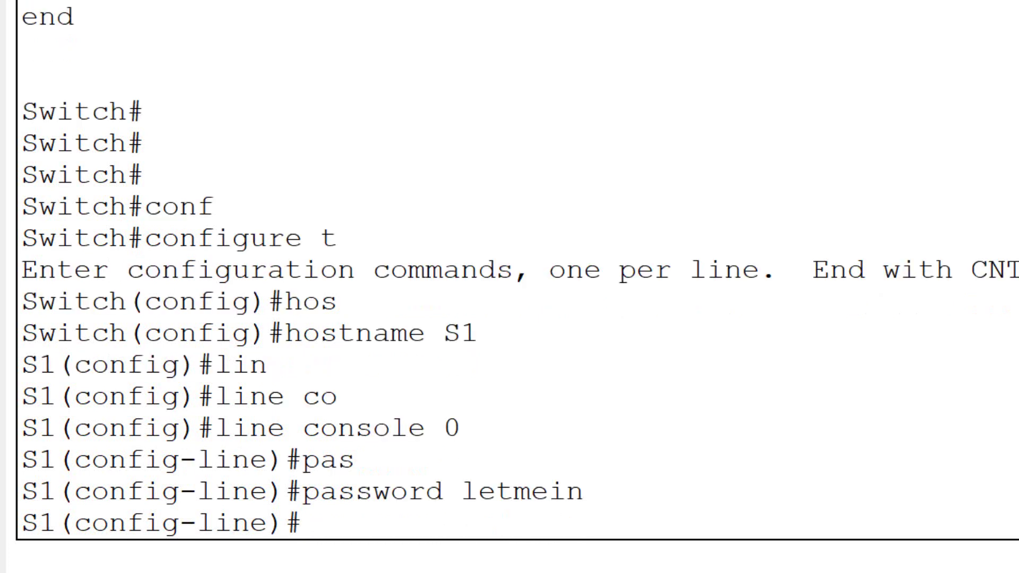
# - Require login on the console line, then exit configuration and log out of the session
pyautogui.write('log')
pyautogui.press('Tab')
pyautogui.write('i')
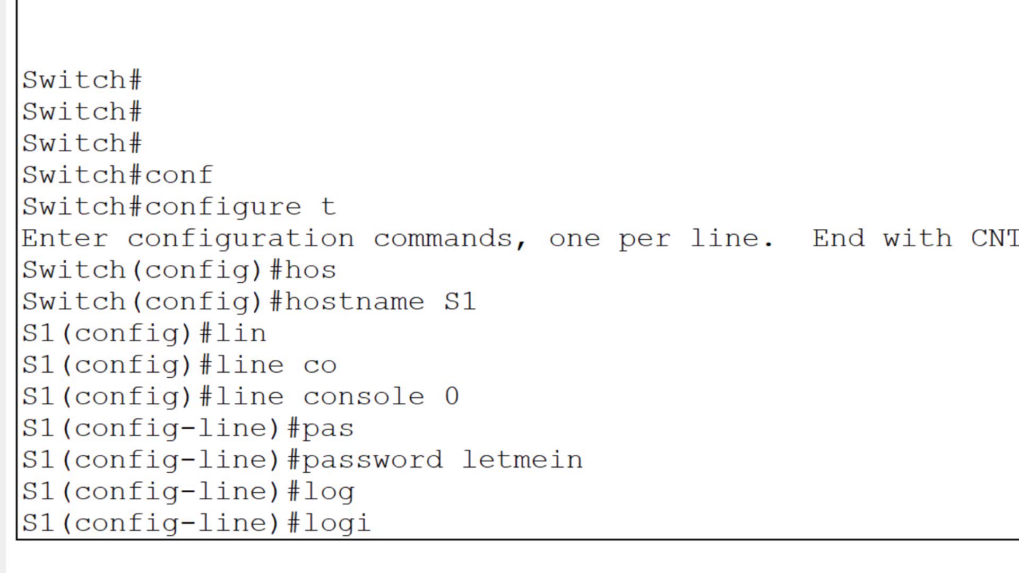
pyautogui.press('Tab')
pyautogui.press('Return')
pyautogui.write('exit')
pyautogui.press('Return')
pyautogui.press('Return')
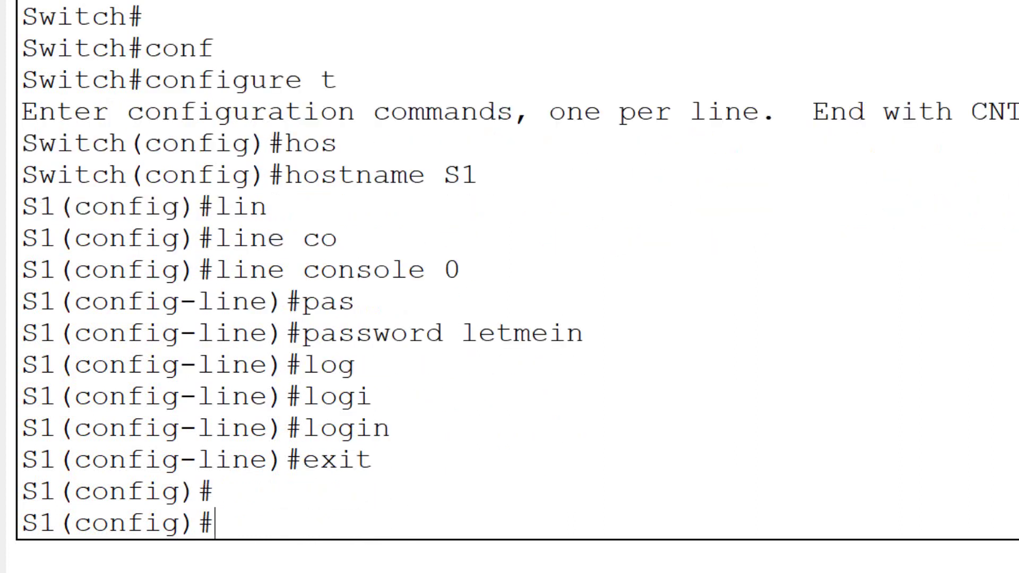
pyautogui.write('exi')
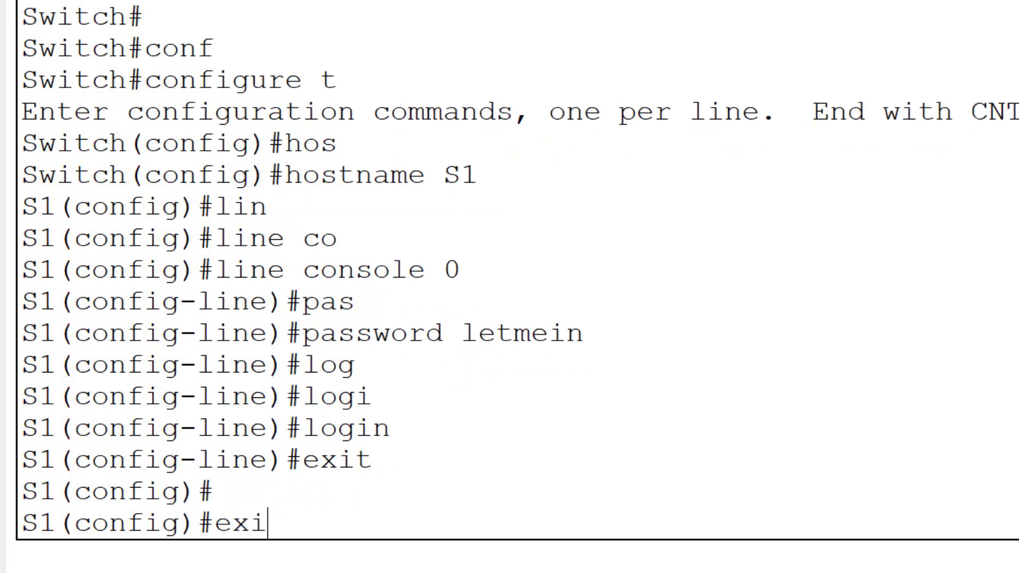
pyautogui.write('t')
pyautogui.press('Return')
pyautogui.write('exit')
pyautogui.press('Return')
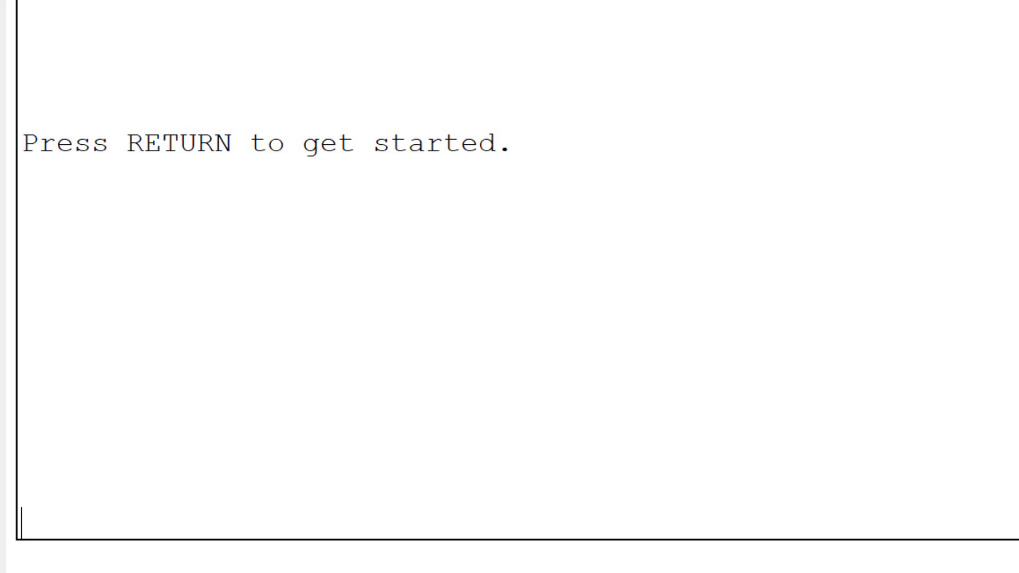
# - Start a new console session and log in with the console password to reach S1>
pyautogui.press('Return')
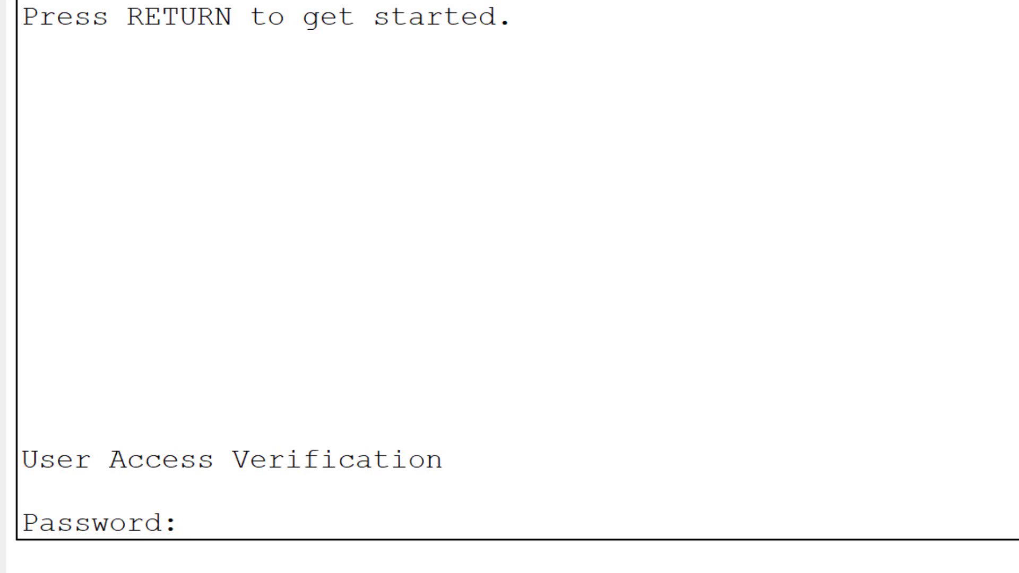
pyautogui.press('Return')
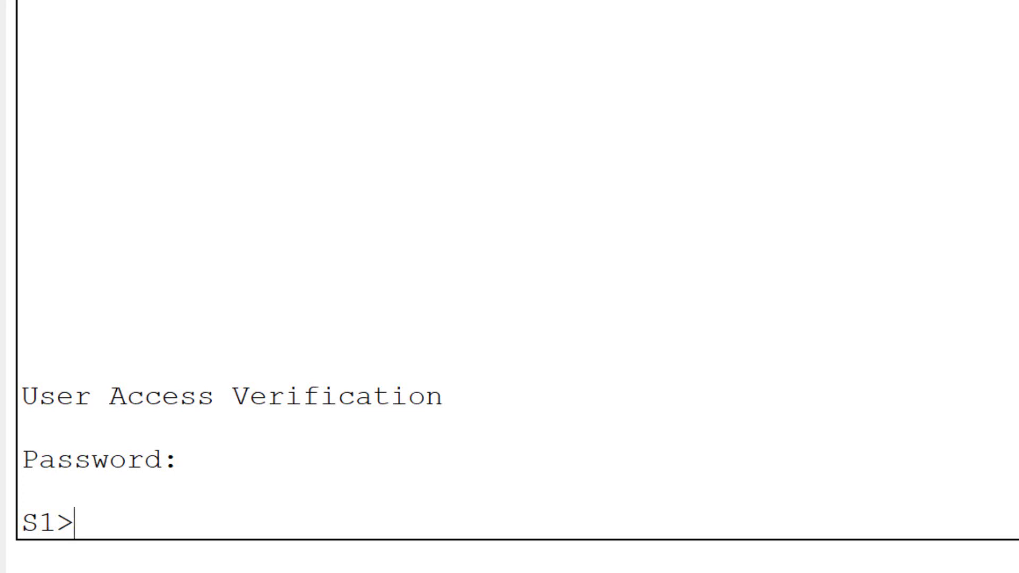
# - Enter privileged EXEC mode, then global configuration mode with configure terminal
pyautogui.write('en')
pyautogui.press('Tab')
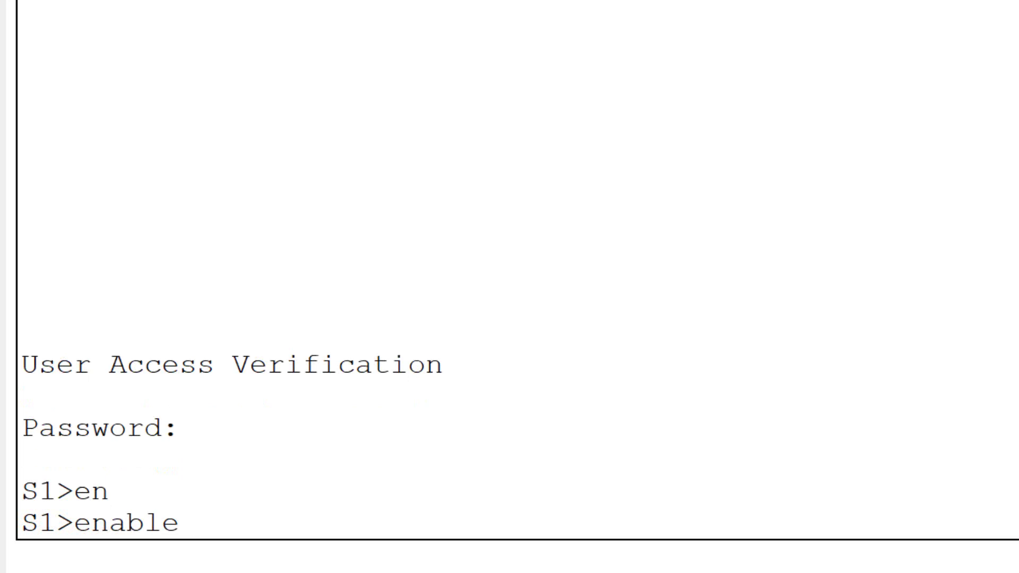
pyautogui.press('Return')
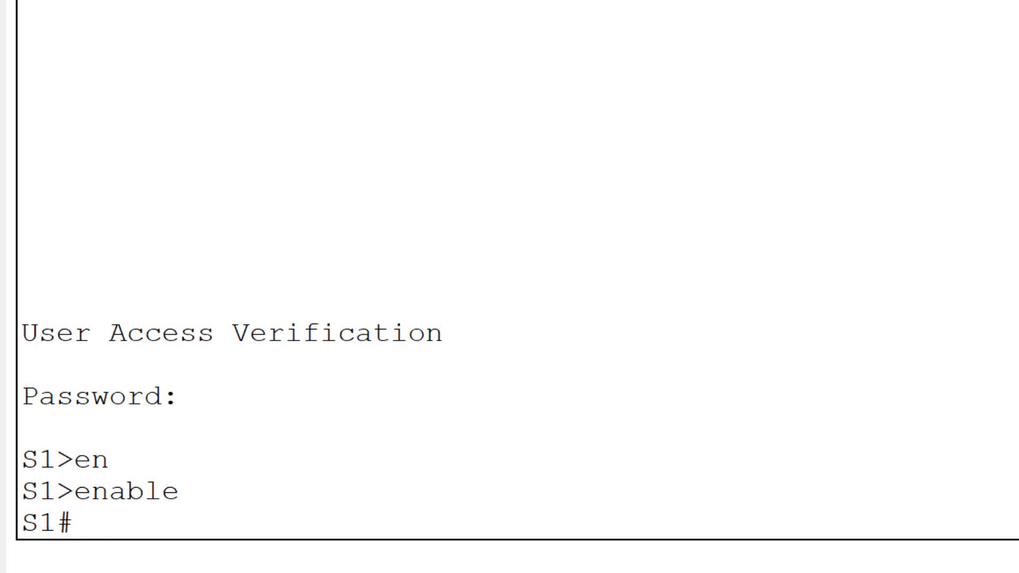
pyautogui.write('con')
pyautogui.press('Tab')
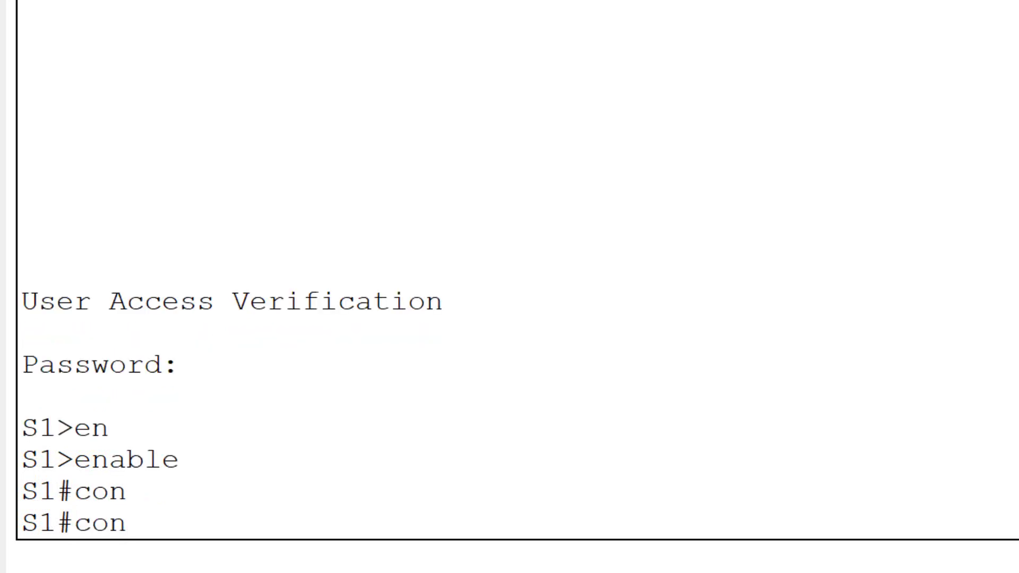
pyautogui.write('f')
pyautogui.press('Tab')
pyautogui.write('t')
pyautogui.press('Return')
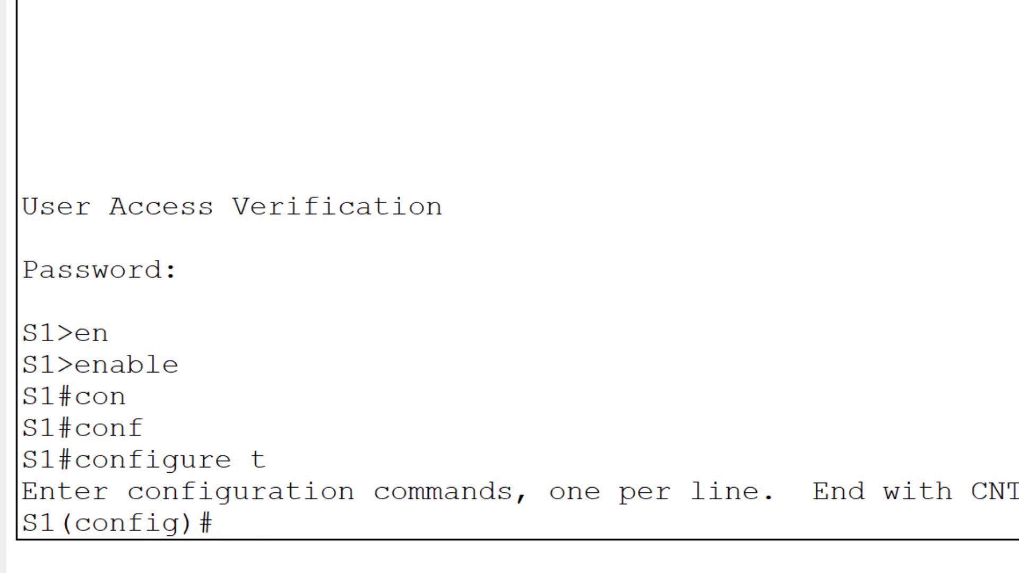
# - Set an enable password on S1 to guard privileged mode
pyautogui.write('en')
pyautogui.press('Tab')
pyautogui.write('a')
pyautogui.press('Tab')
pyautogui.write('pa')
pyautogui.press('Tab')
pyautogui.write('c1')
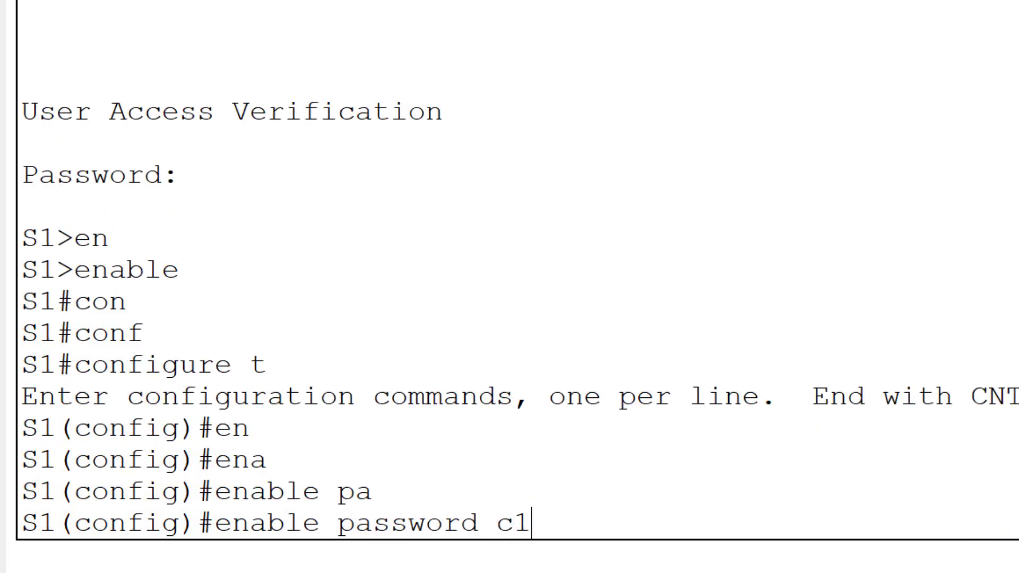
pyautogui.write('$c0')
pyautogui.press('Return')
# - Exit configuration mode and log out of the console session
pyautogui.write('exit')
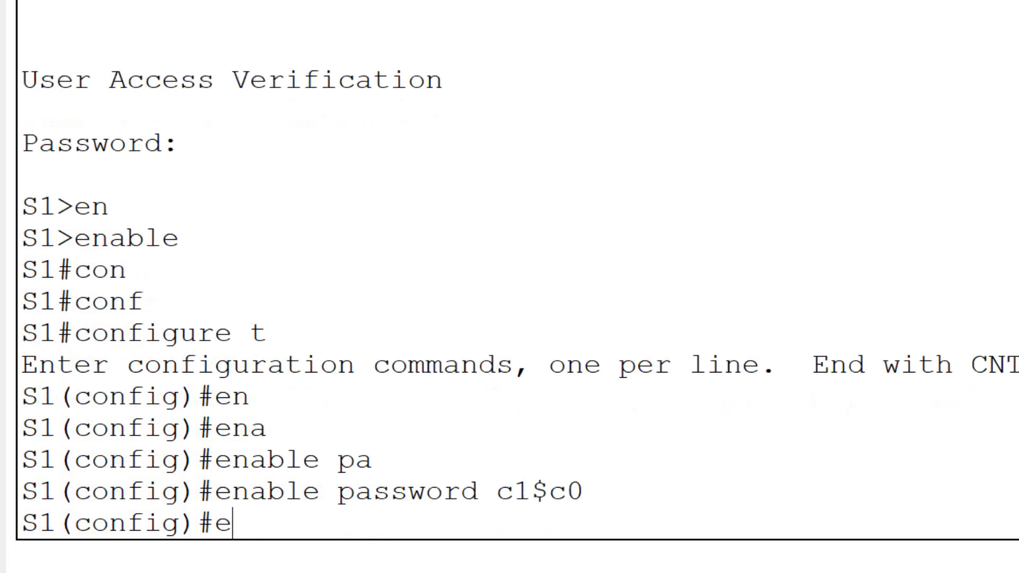
pyautogui.press('Return')
pyautogui.press('Return')
pyautogui.press('Return')
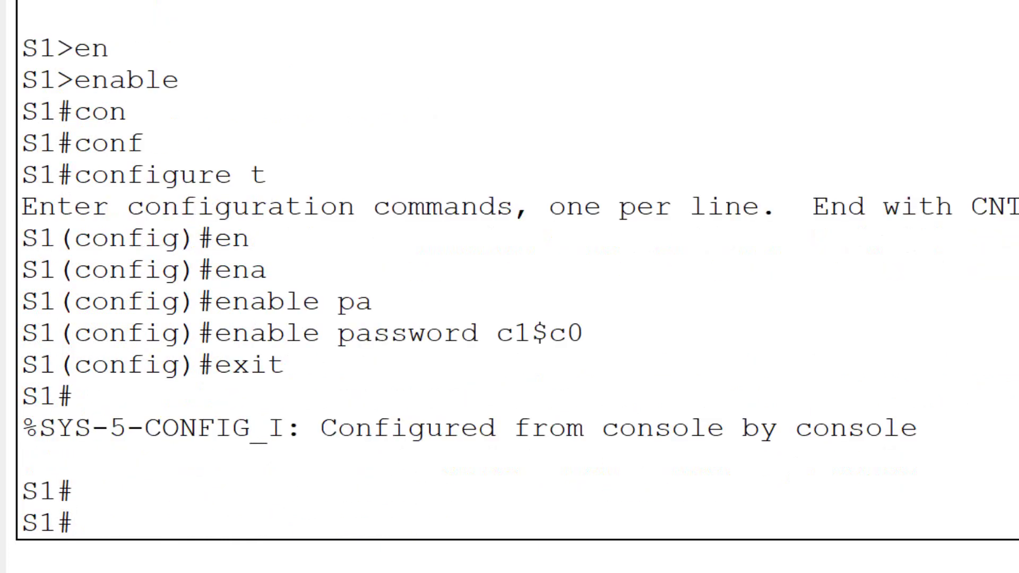
pyautogui.write('exit')
pyautogui.press('Return')
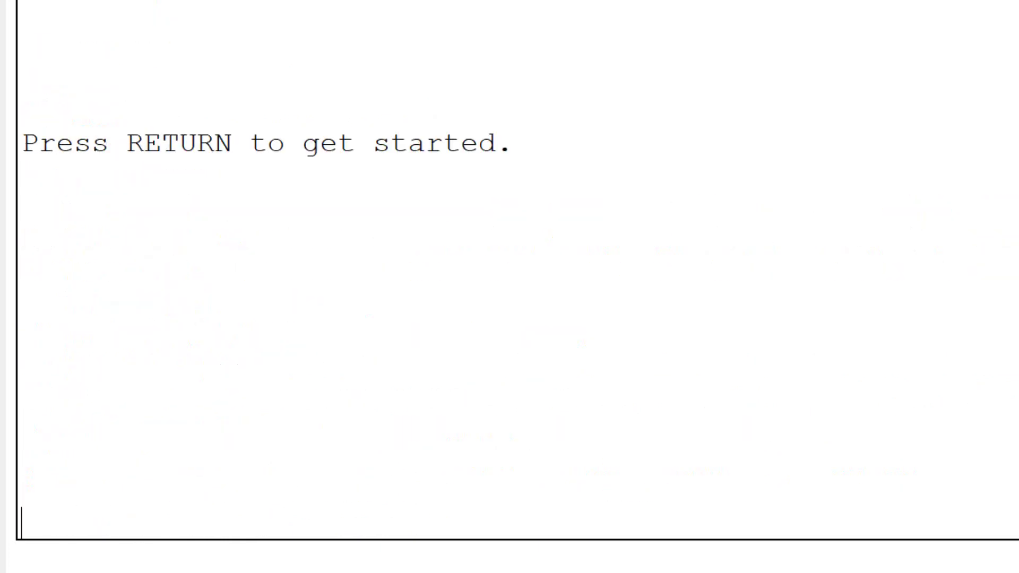
pyautogui.press('Return')
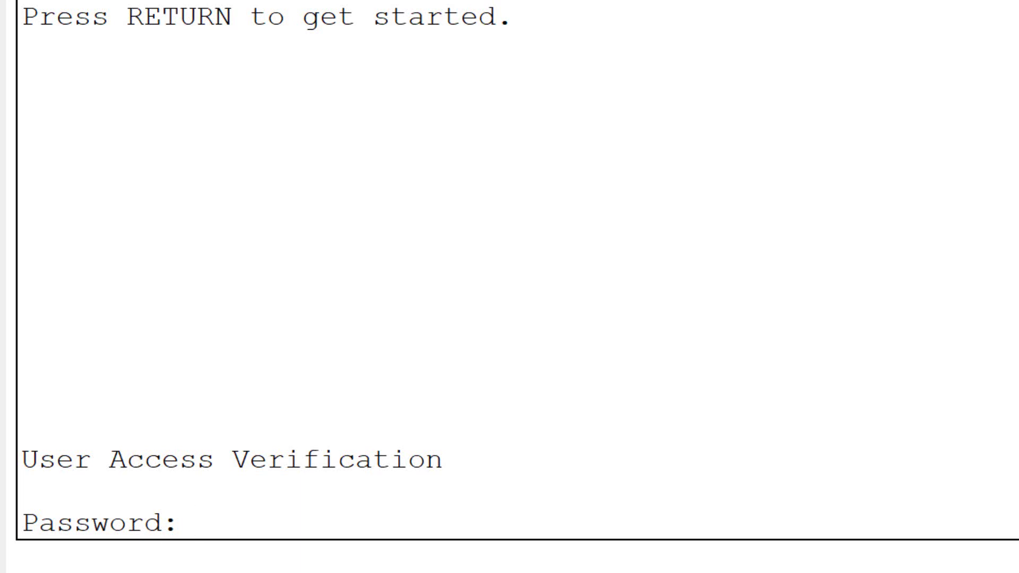
# - Log in to S1 with the console password, then enter privileged mode using enable and the enable password
pyautogui.press('Return')
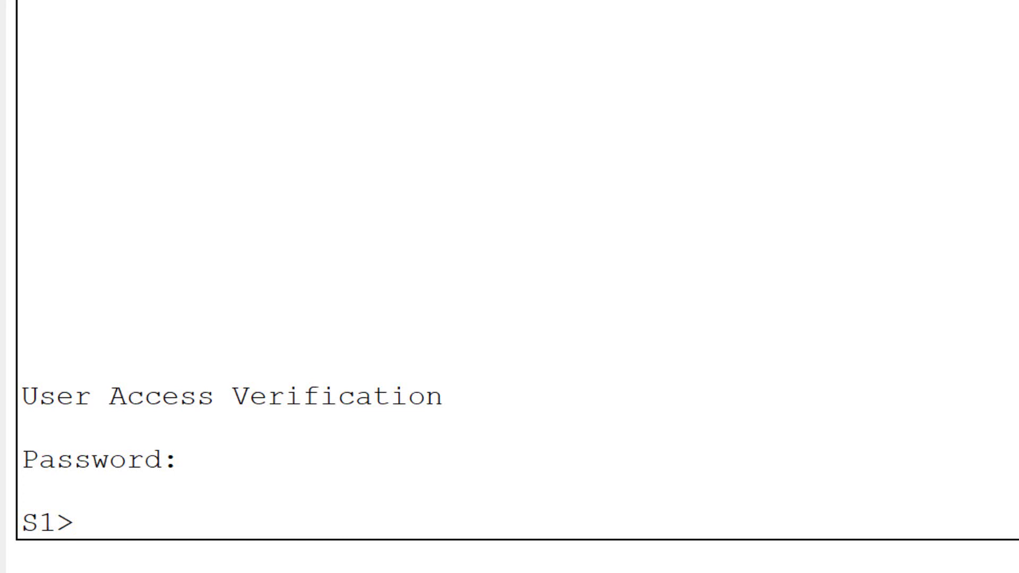
pyautogui.write('en')
pyautogui.press('Tab')
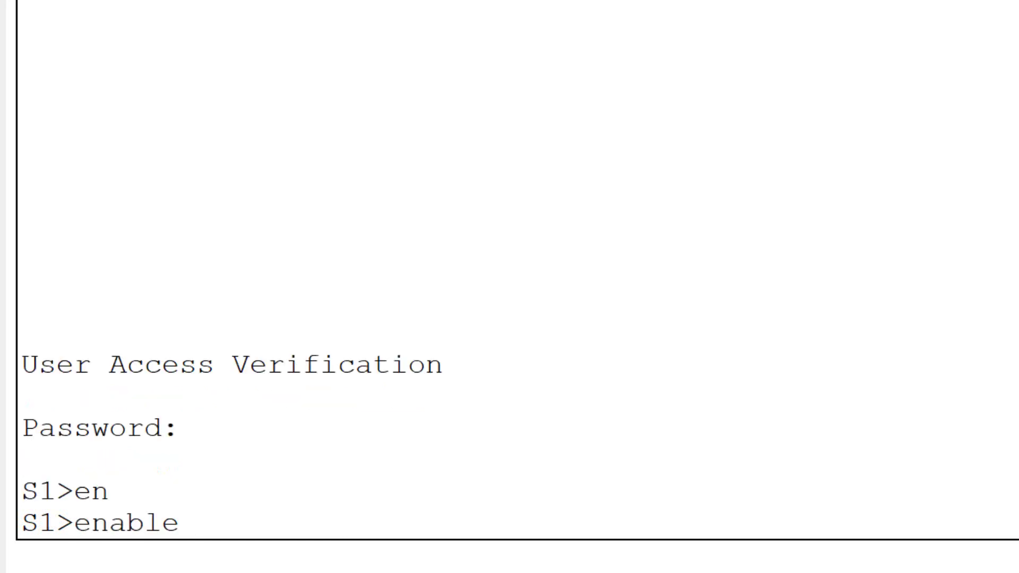
pyautogui.press('Return')
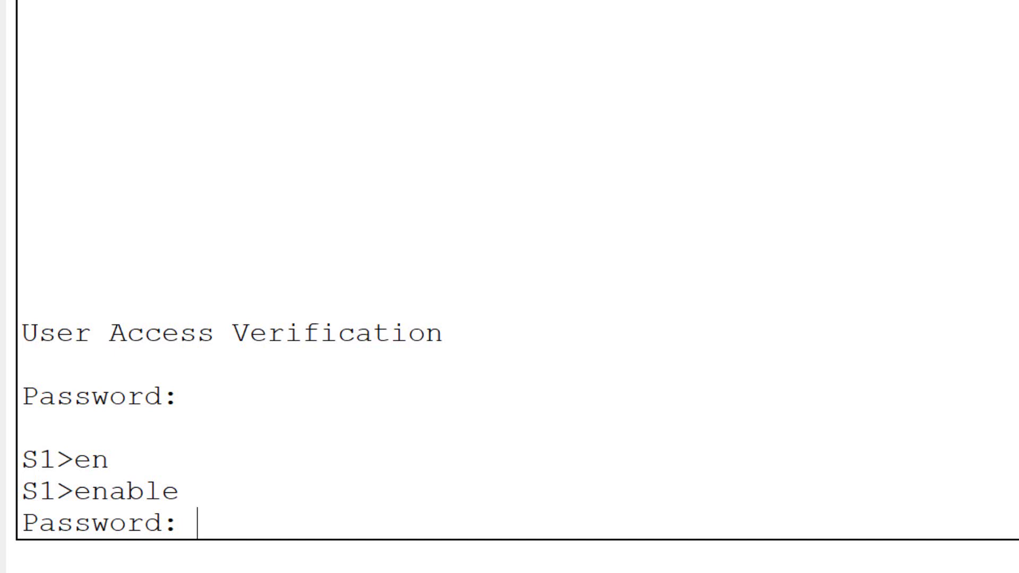
pyautogui.press('Return')
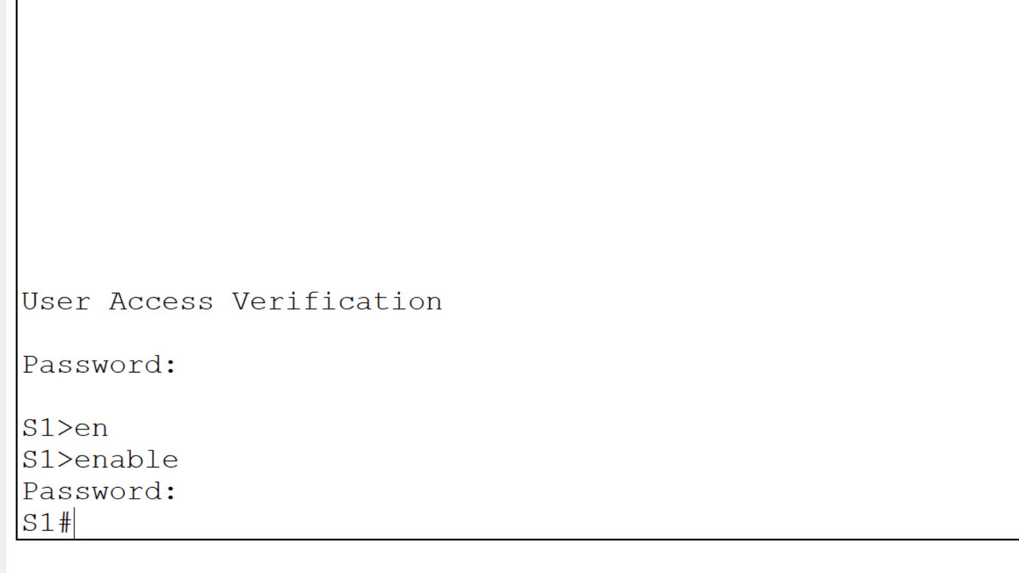
# - Run show running-config on S1 and highlight the enable password line in the output
pyautogui.write('show ru')
pyautogui.press('Tab')
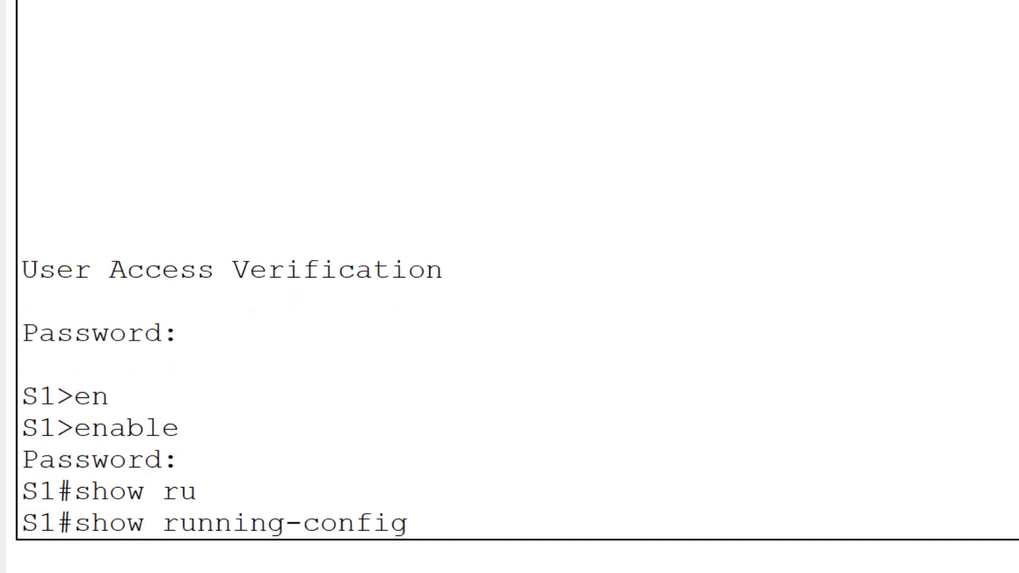
pyautogui.press('Return')
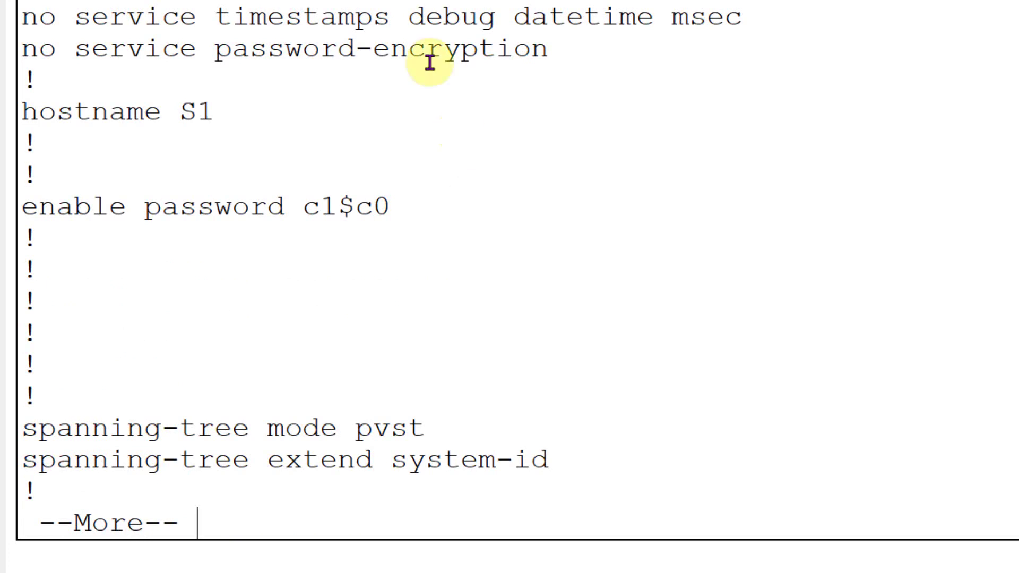
pyautogui.moveTo(437, 225); pyautogui.dragTo(17, 194)
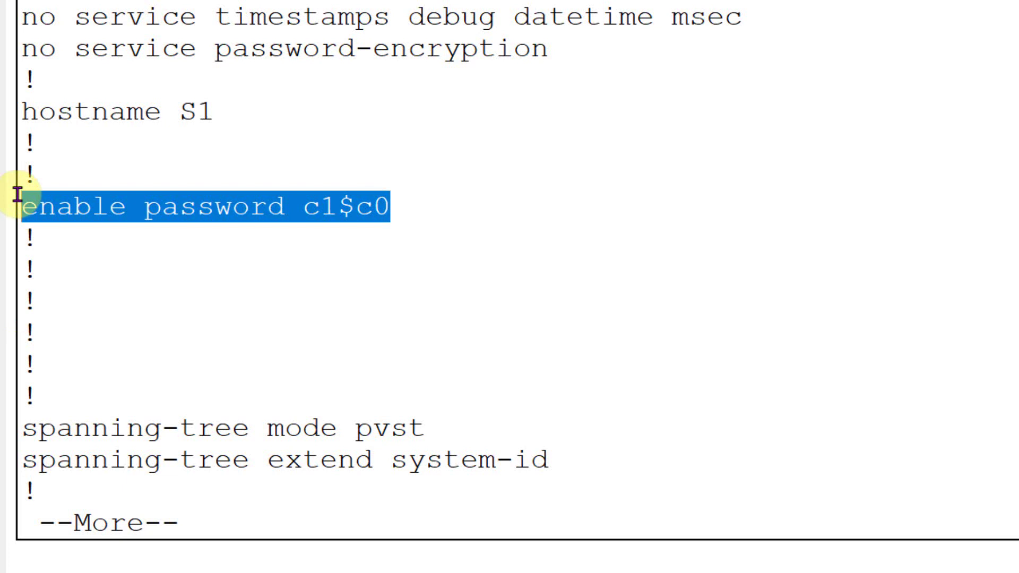
pyautogui.click(187, 234)
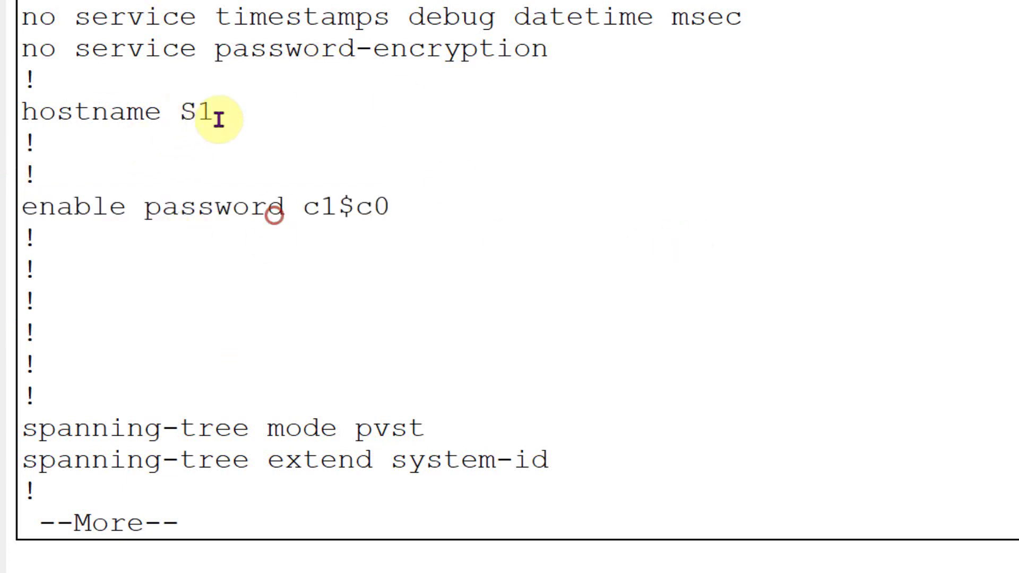
# - Highlight the hostname S1 line and the enable password value in the configuration
pyautogui.moveTo(216, 119); pyautogui.dragTo(5, 113)
pyautogui.keyDown('shift'); pyautogui.click(205, 229); pyautogui.keyUp('shift')
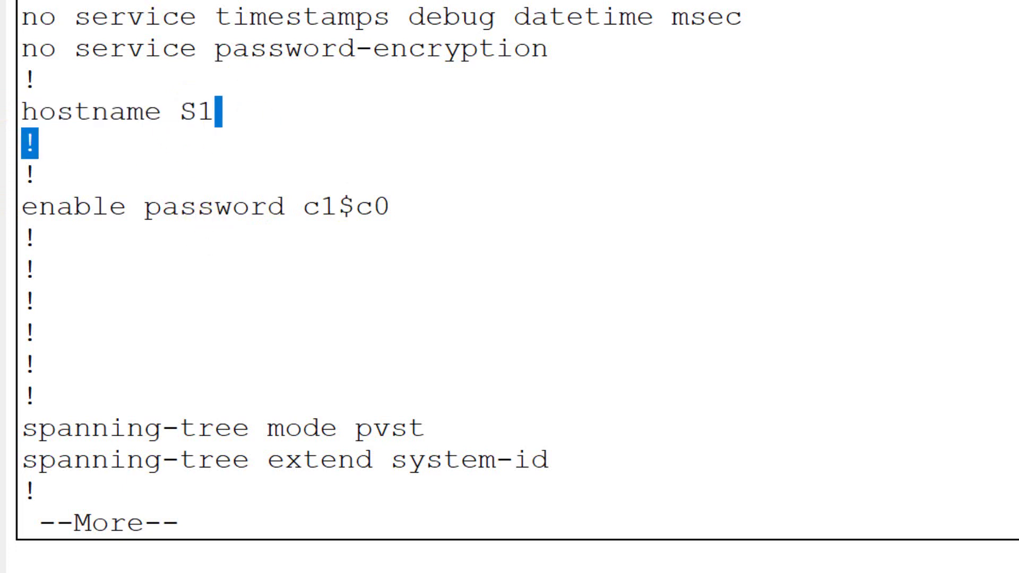
pyautogui.moveTo(219, 115); pyautogui.dragTo(5, 113)
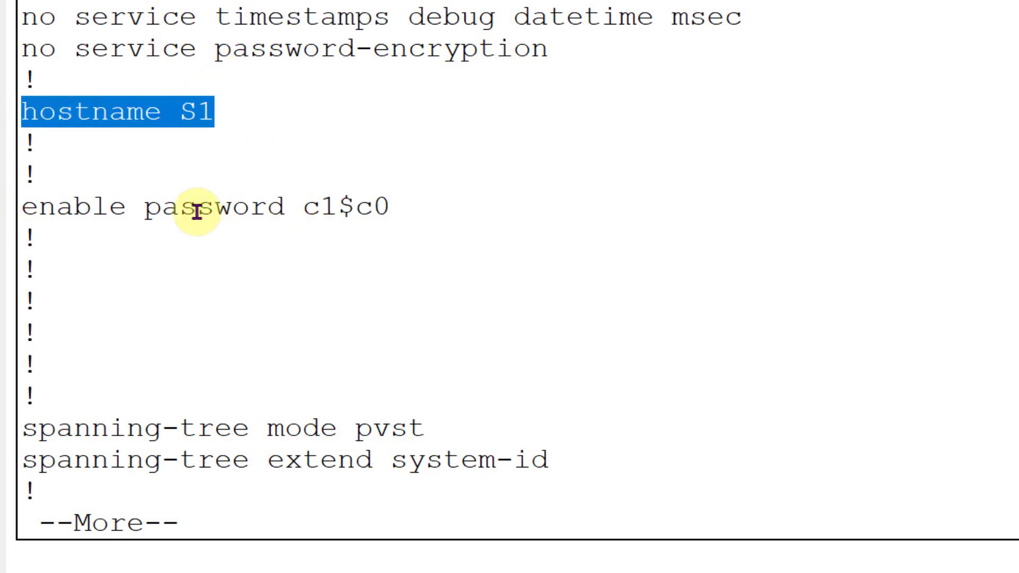
pyautogui.moveTo(228, 116); pyautogui.dragTo(1, 114)
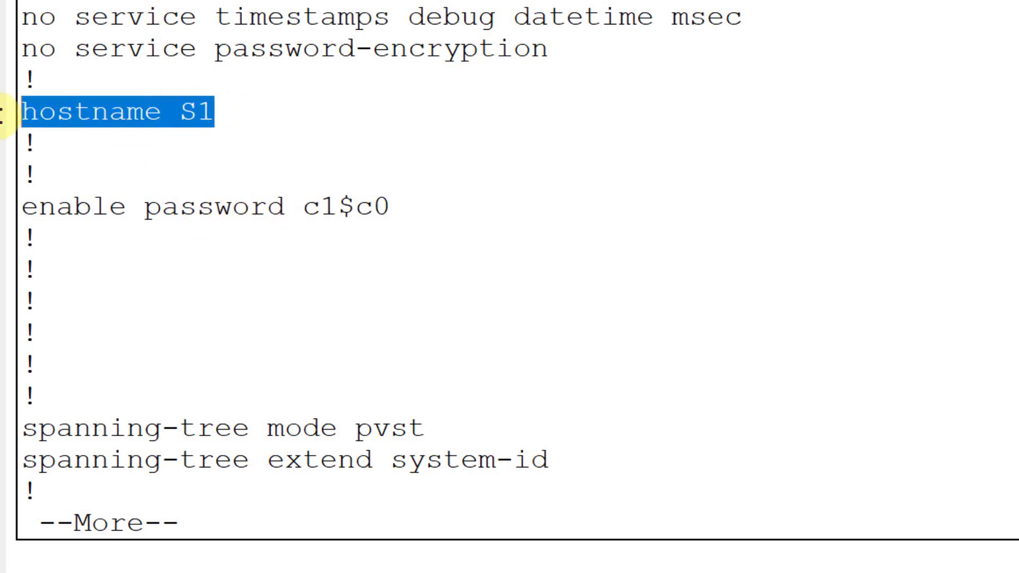
pyautogui.click(246, 109)
pyautogui.moveTo(215, 114); pyautogui.dragTo(180, 113)
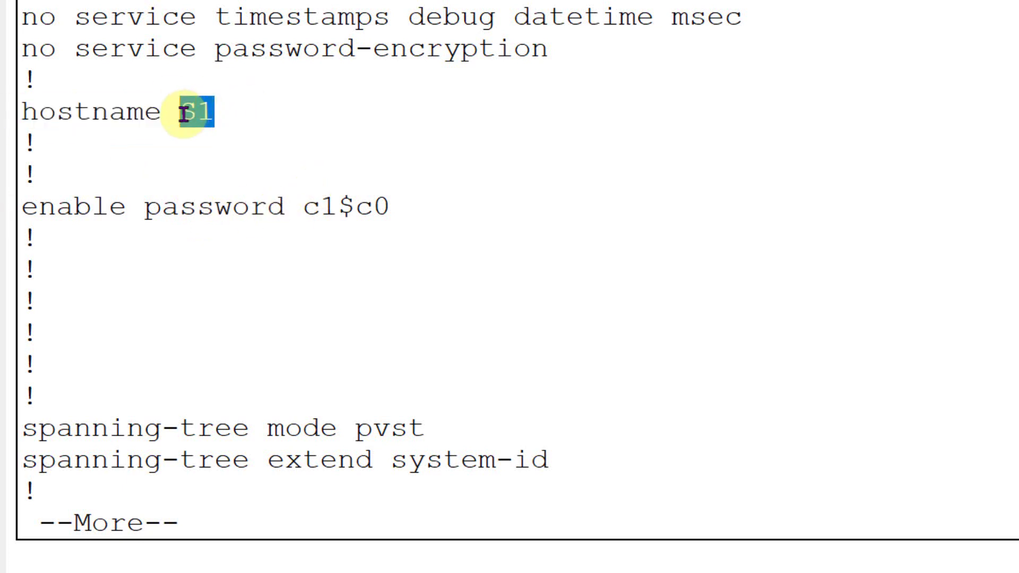
pyautogui.click(110, 233)
pyautogui.moveTo(391, 211); pyautogui.dragTo(300, 216)
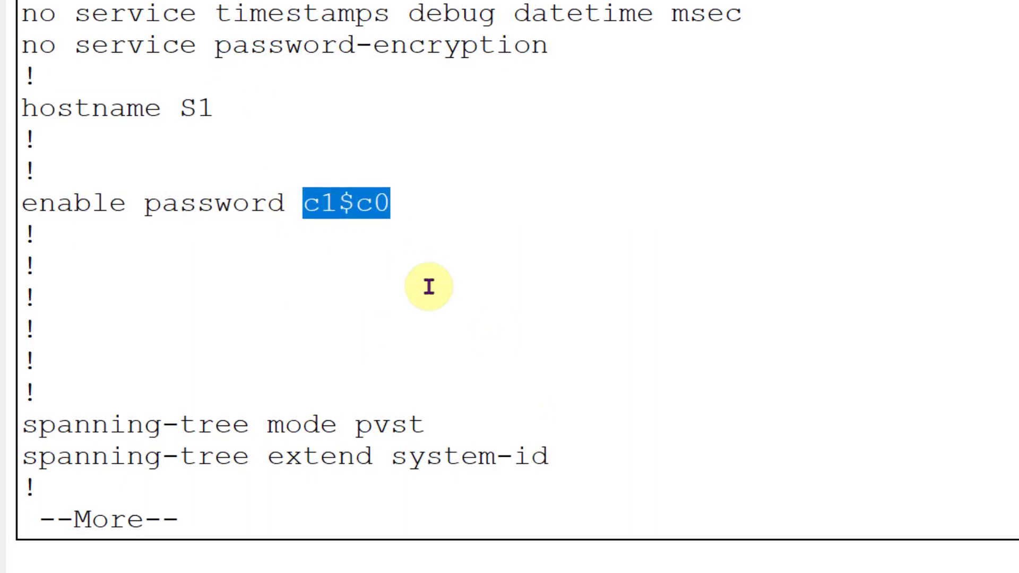
# - Page through the rest of the configuration to the end and highlight the console line password
pyautogui.press('Return')
pyautogui.press('Return')
pyautogui.press('Return')
pyautogui.press('Return')
pyautogui.press('Return')
pyautogui.press('Return')
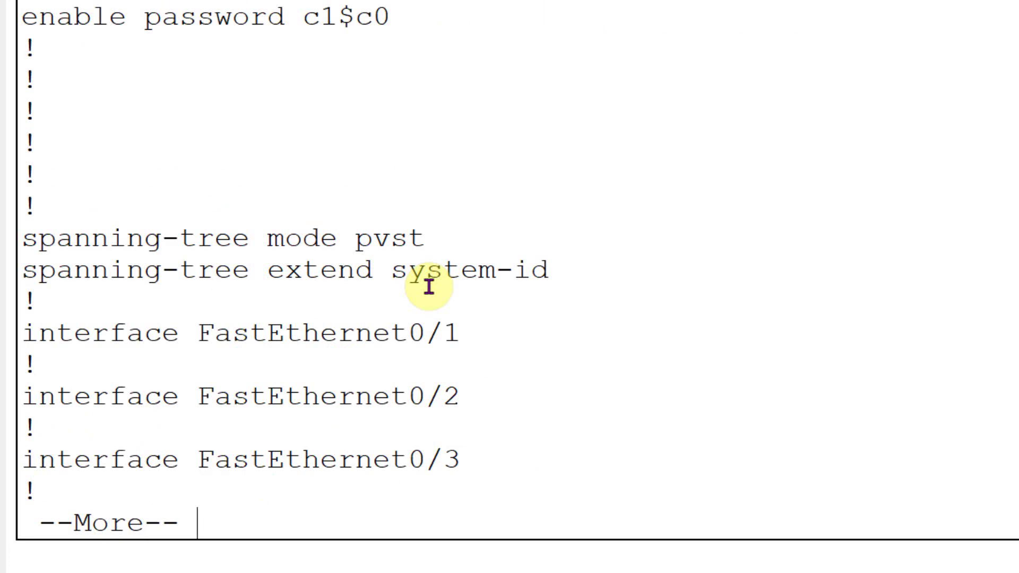
pyautogui.press('Return')
pyautogui.press('Return')
pyautogui.press('Return')
pyautogui.press('Return')
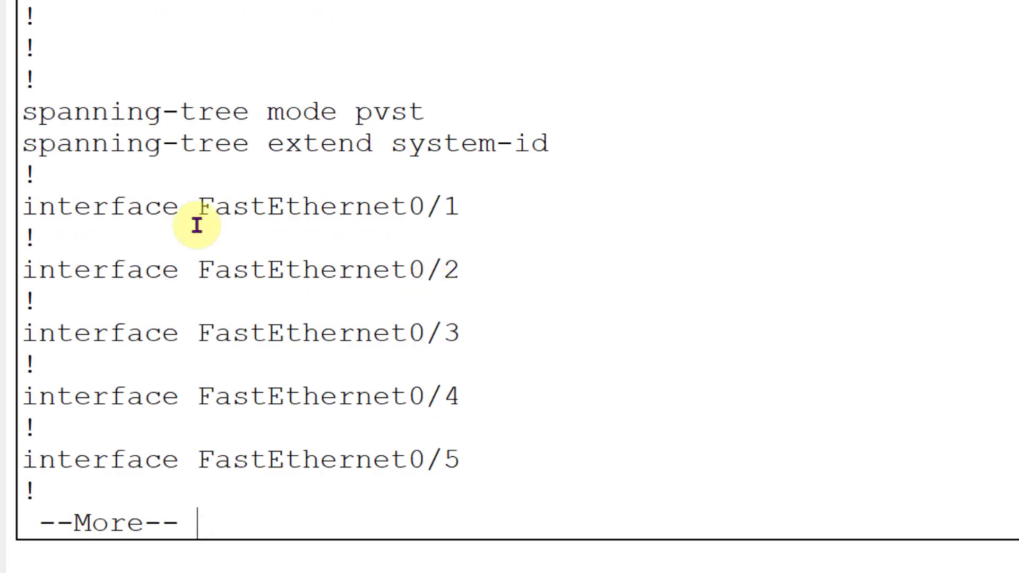
pyautogui.scroll(1, 337, 37)
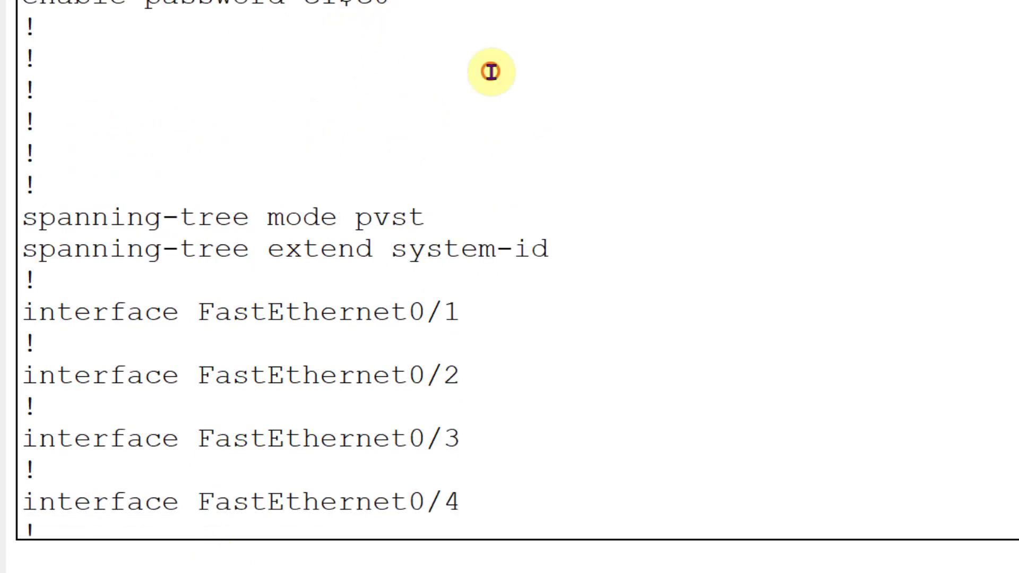
pyautogui.moveTo(391, 3); pyautogui.dragTo(308, 10)
pyautogui.scroll(-1, 297, 148)
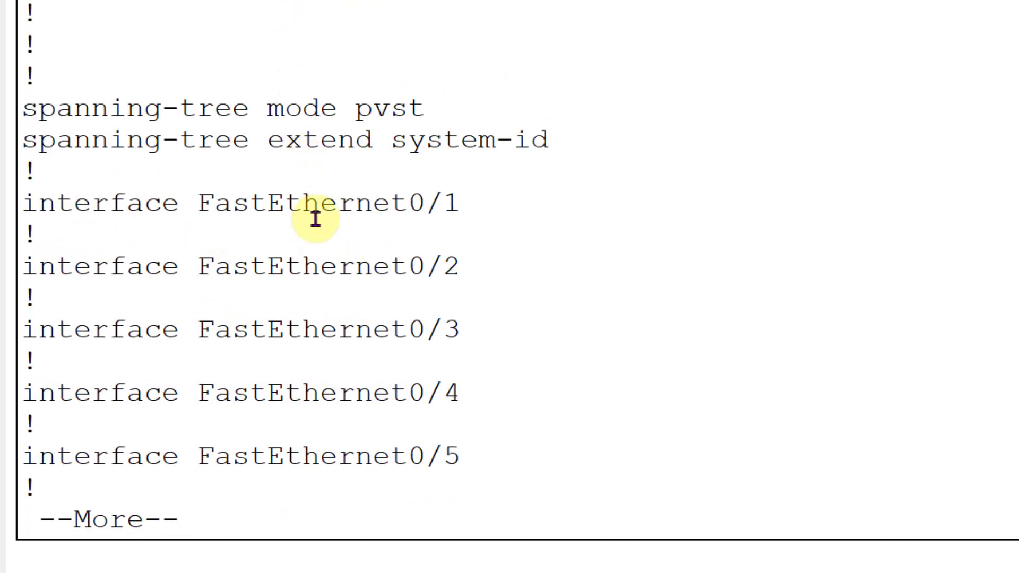
pyautogui.press('Return')
pyautogui.press('Return')
pyautogui.press('Return')
pyautogui.press('Return')
pyautogui.press('Return')
pyautogui.press('Return')
pyautogui.press('Return')
pyautogui.press('Return')
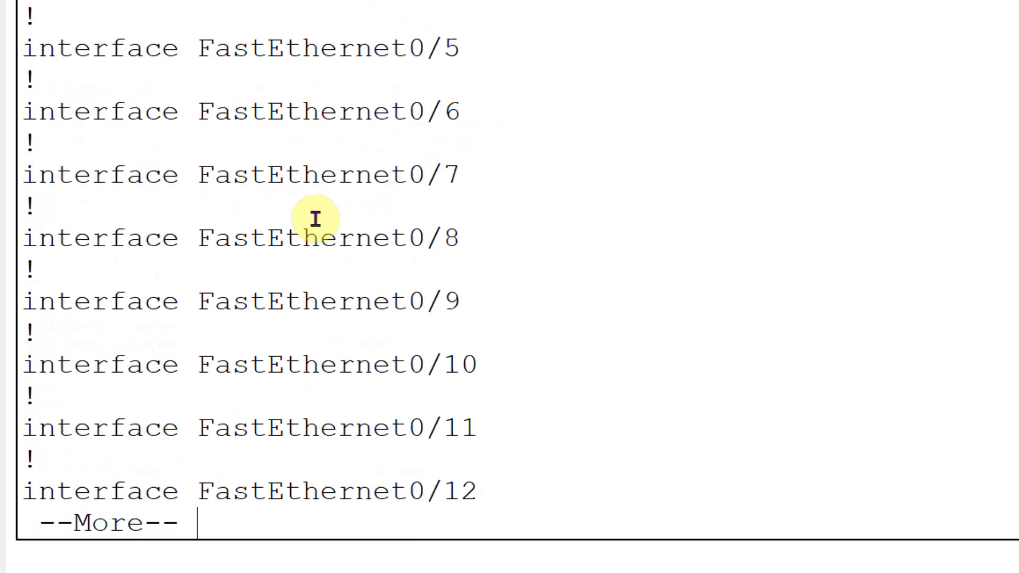
pyautogui.press('Return')
pyautogui.press('Return')
pyautogui.press('Return')
pyautogui.press('Return')
pyautogui.press('Return')
pyautogui.press('Return')
pyautogui.press('Return')
pyautogui.press('Return')
pyautogui.press('Return')
pyautogui.press('Return')
pyautogui.press('Return')
pyautogui.press('Return')
pyautogui.press('Return')
pyautogui.press('Return')
pyautogui.press('Return')
pyautogui.press('Return')
pyautogui.press('Return')
pyautogui.press('Return')
pyautogui.press('Return')
pyautogui.press('Return')
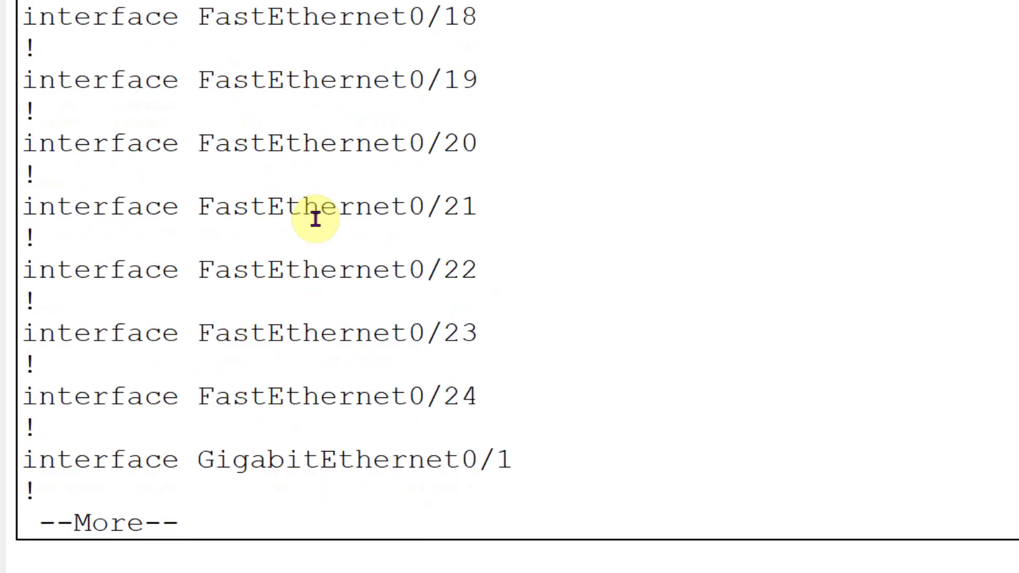
pyautogui.press('Return')
pyautogui.press('Return')
pyautogui.press('Return')
pyautogui.press('Return')
pyautogui.press('Return')
pyautogui.press('Return')
pyautogui.press('Return')
pyautogui.press('Return')
pyautogui.press('Return')
pyautogui.press('Return')
pyautogui.press('Return')
pyautogui.press('Return')
pyautogui.press('Return')
pyautogui.press('Return')
pyautogui.press('Return')
pyautogui.press('Return')
pyautogui.press('Return')
pyautogui.press('Return')
pyautogui.press('Return')
pyautogui.press('Return')
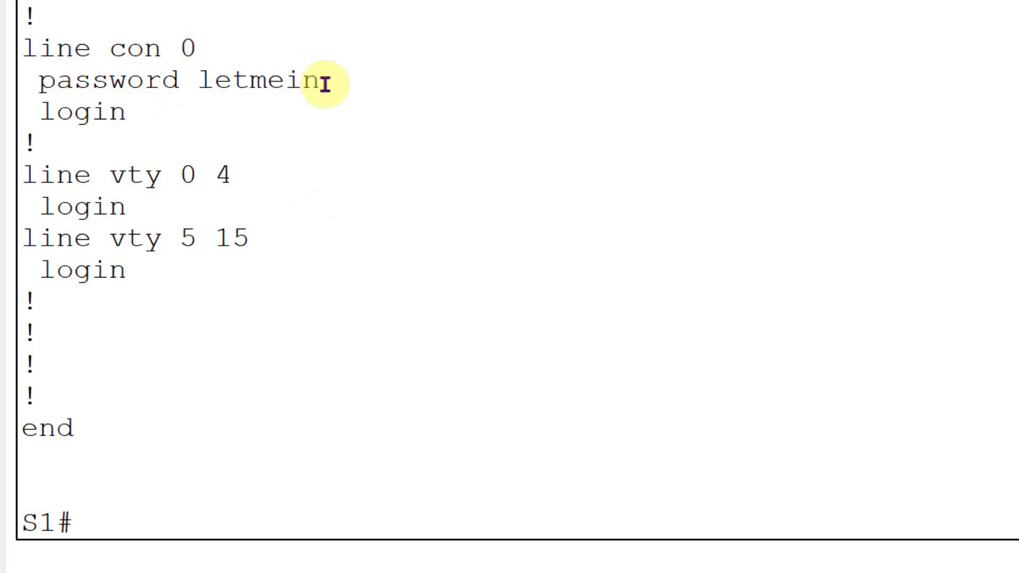
pyautogui.moveTo(324, 82); pyautogui.dragTo(205, 87)
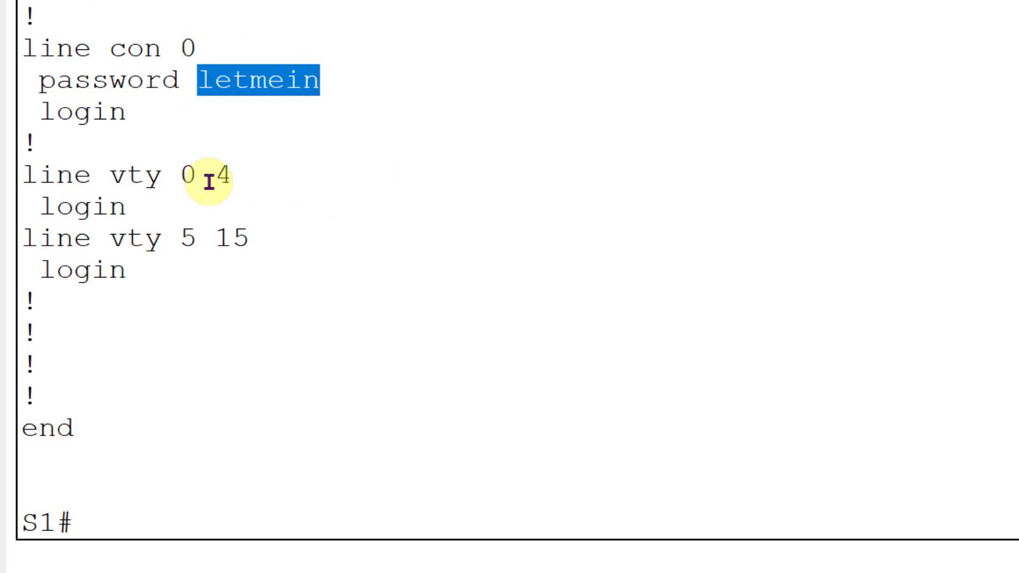
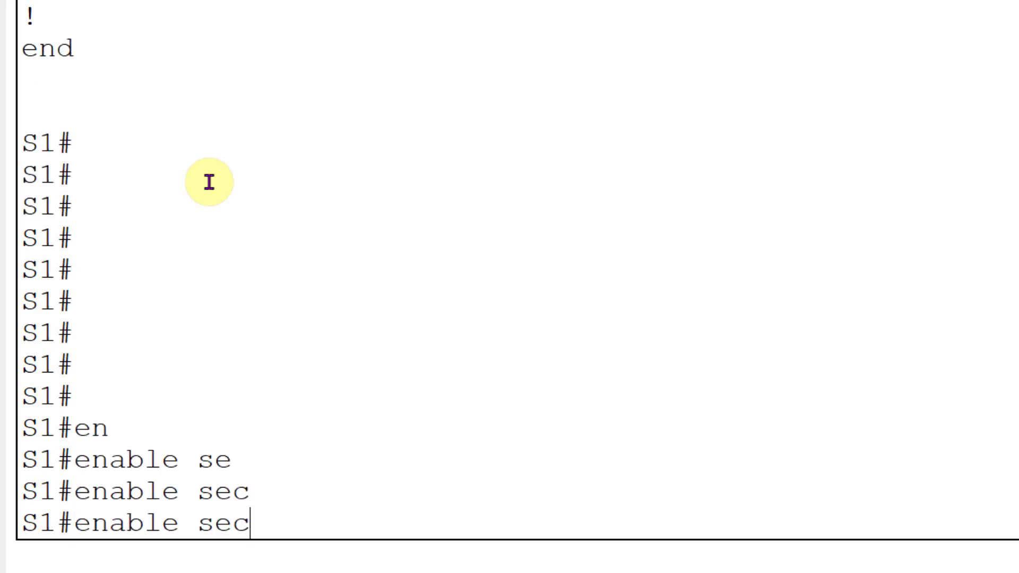
# - Enter global configuration mode on switch S1 with configure terminal
pyautogui.write('conf')
pyautogui.press('Tab')
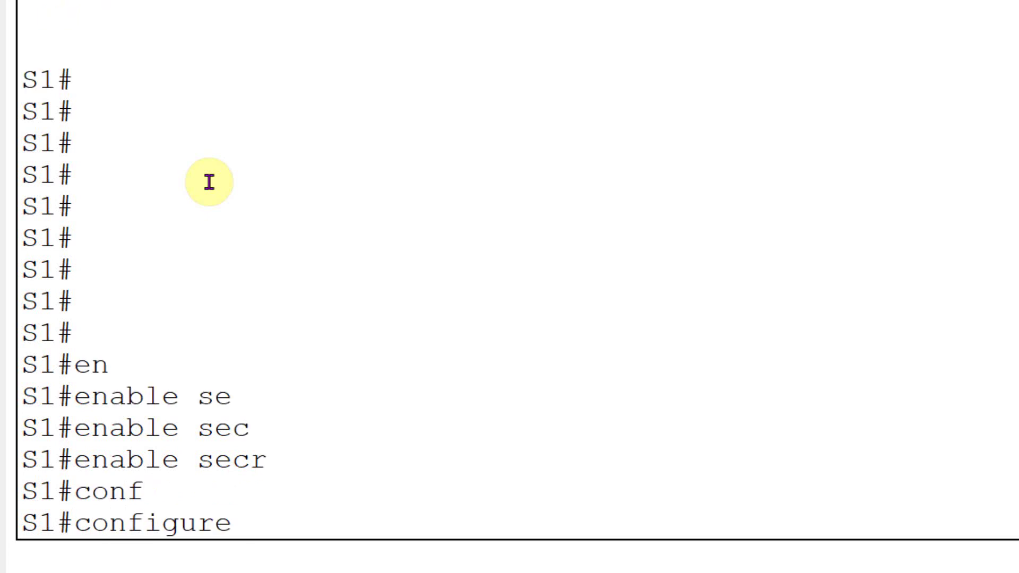
pyautogui.write('t')
pyautogui.press('Return')
# - Set a new enable secret on S1, then exit back to the privileged prompt
pyautogui.write('en')
pyautogui.press('Tab')
pyautogui.write('a')
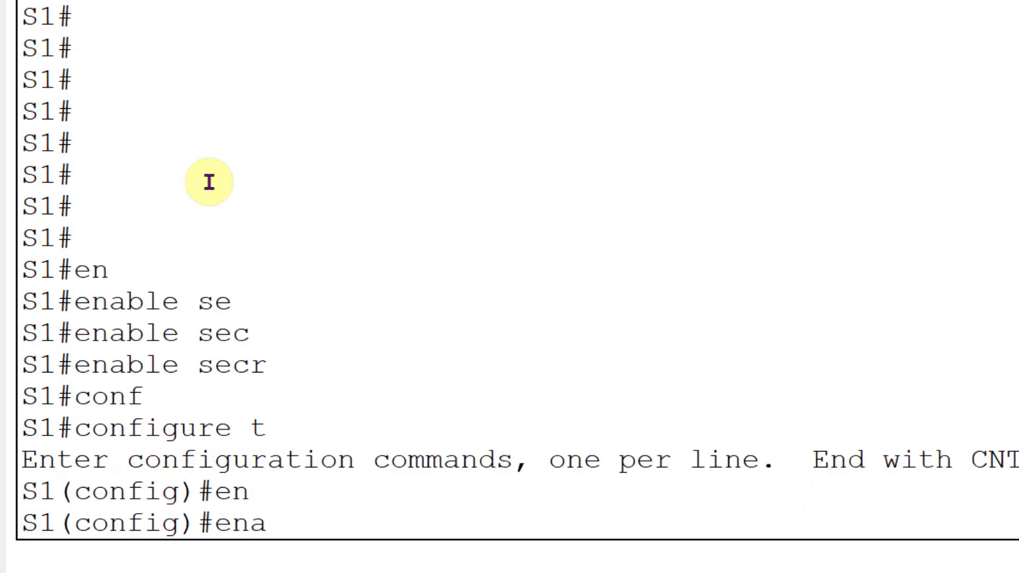
pyautogui.write('b')
pyautogui.press('Tab')
pyautogui.write('se')
pyautogui.press('Tab')
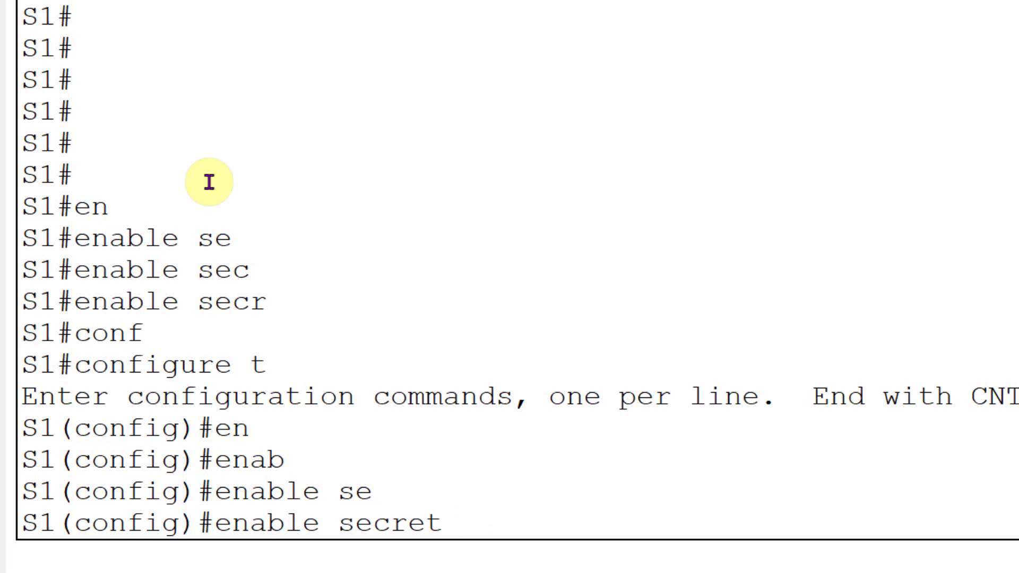
pyautogui.write('itsasec')
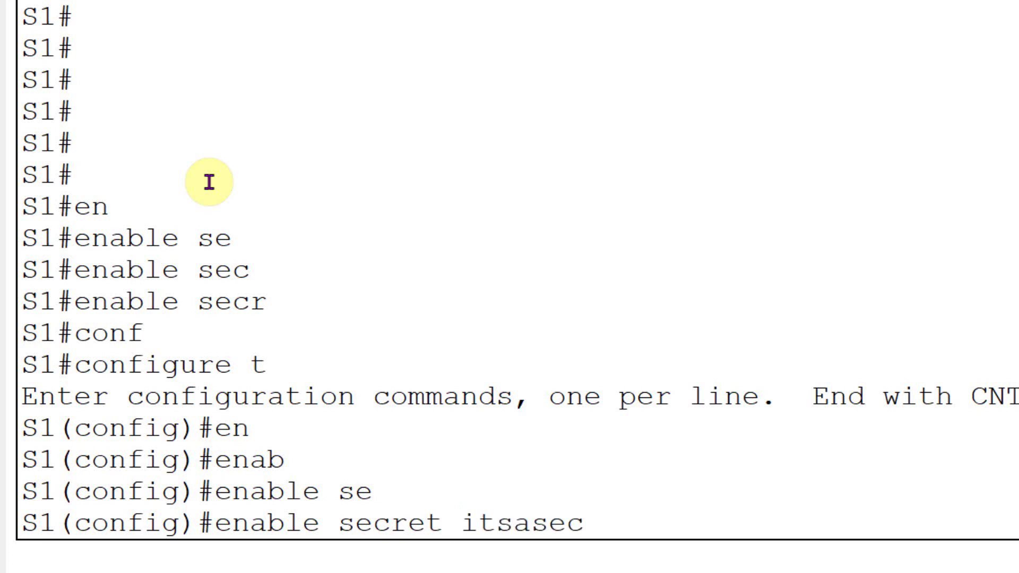
pyautogui.write('ret')
pyautogui.press('Return')
pyautogui.write('exit')
pyautogui.press('Return')
pyautogui.press('Return')
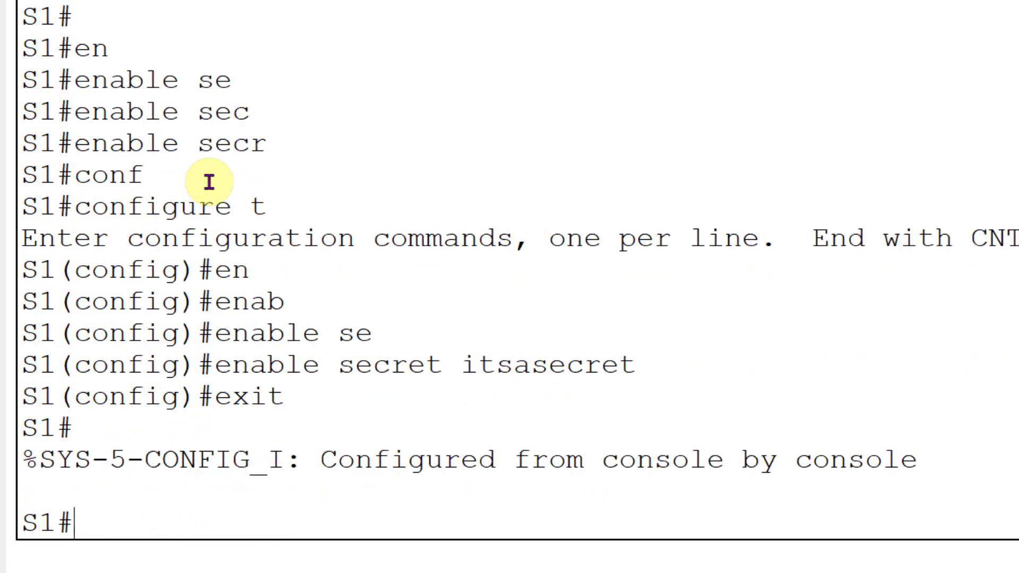
# - Display S1's running configuration with show running-config
pyautogui.write('show ru')
pyautogui.press('Tab')
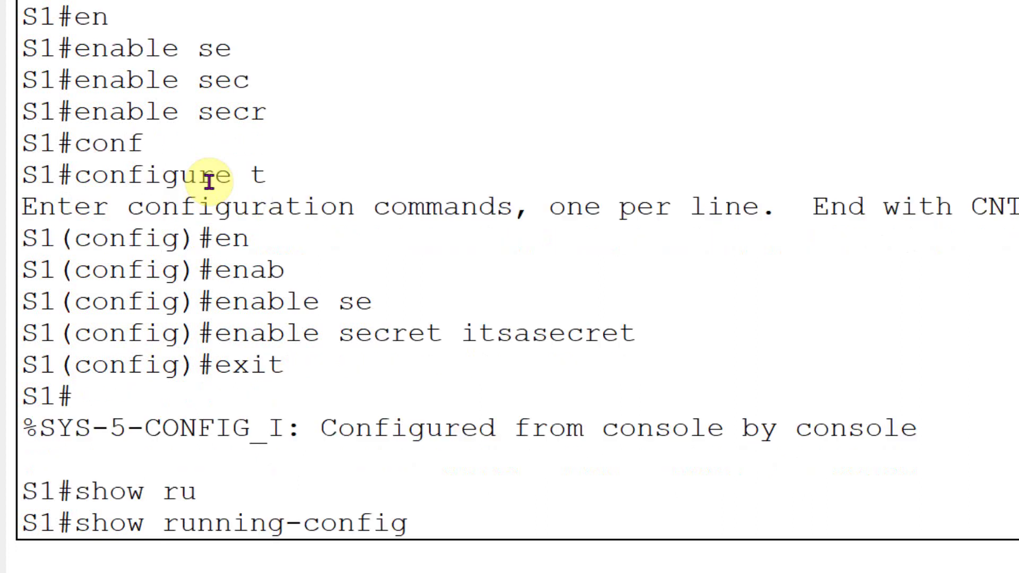
pyautogui.press('Return')
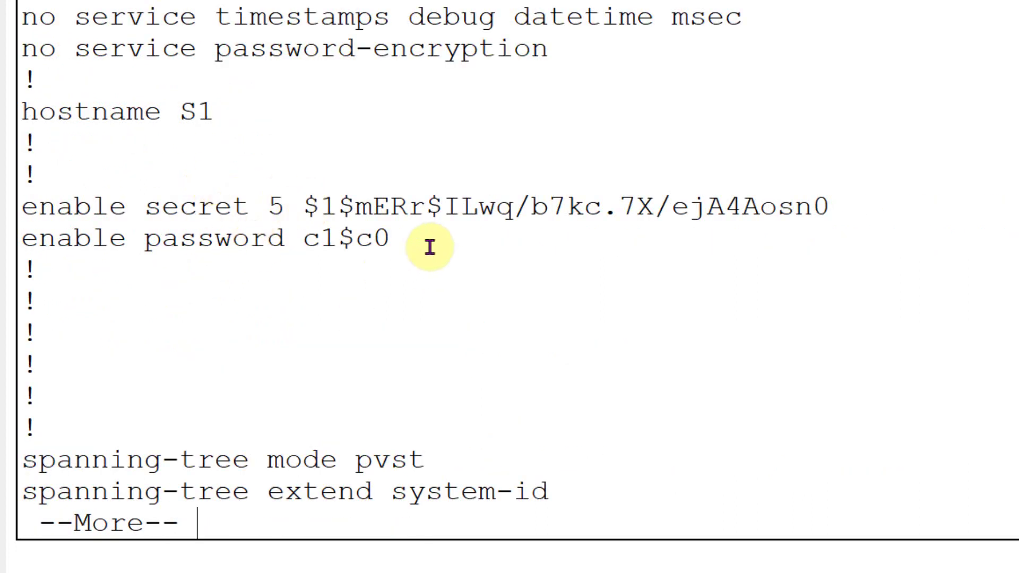
# - Highlight the plaintext enable password line and the hashed enable secret line in the output
pyautogui.moveTo(392, 240); pyautogui.dragTo(312, 241)
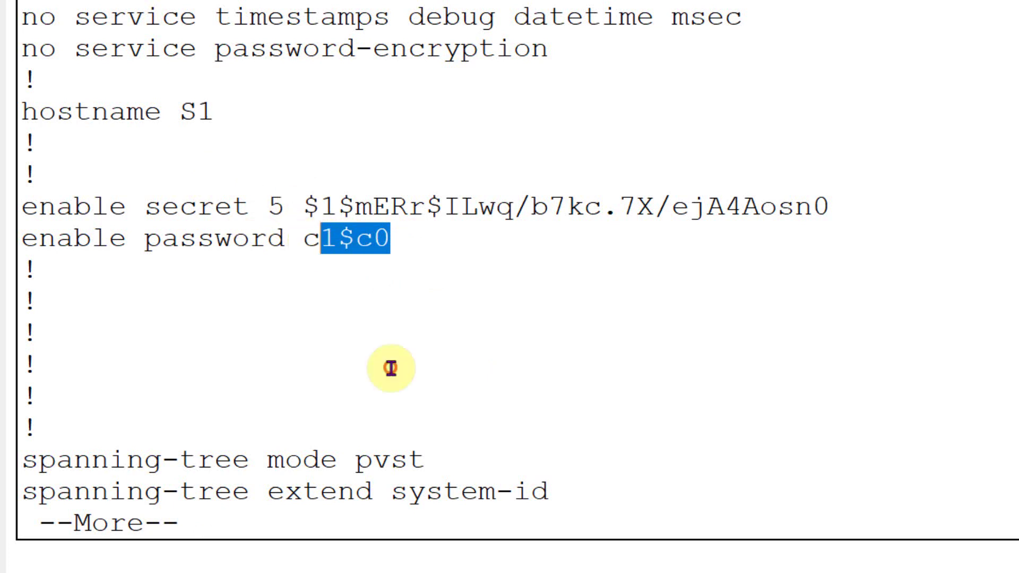
pyautogui.moveTo(19, 238); pyautogui.dragTo(392, 234)
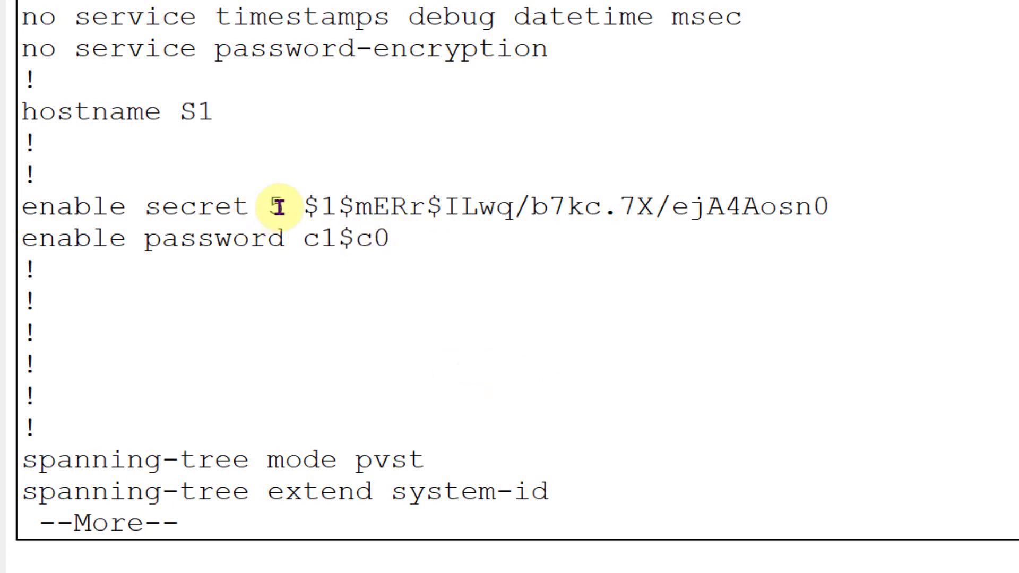
pyautogui.moveTo(298, 201); pyautogui.dragTo(860, 198)
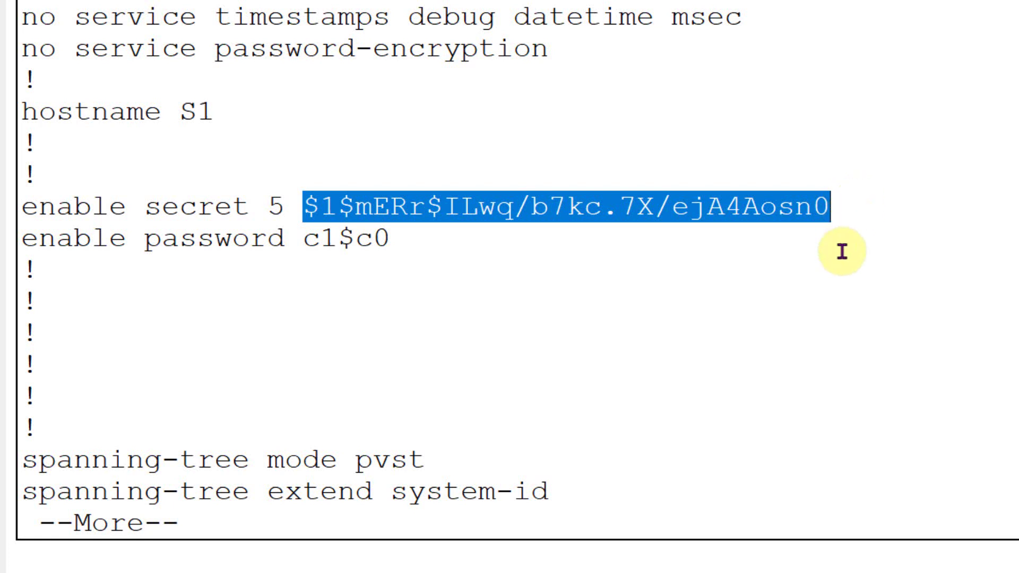
pyautogui.click(814, 216)
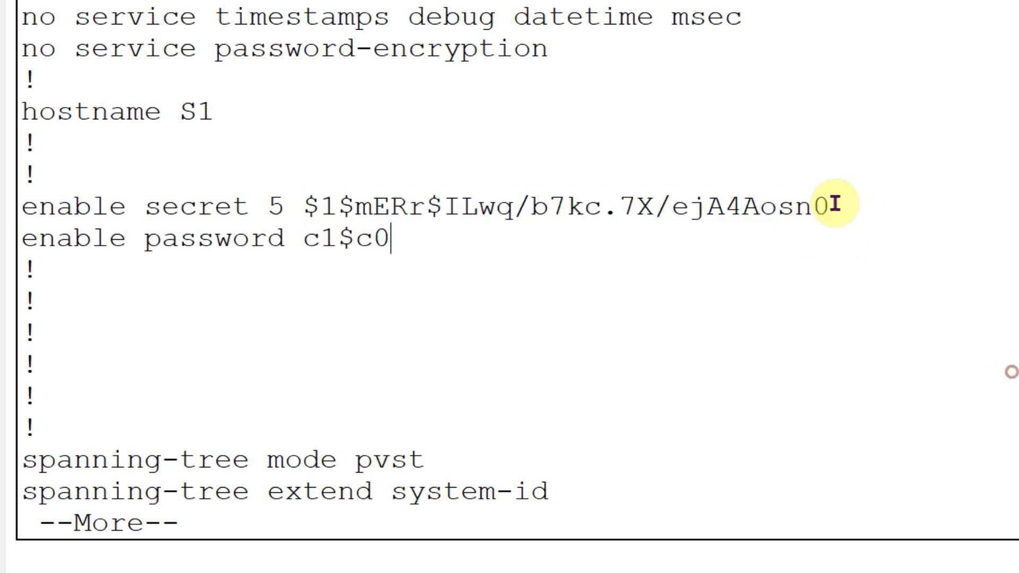
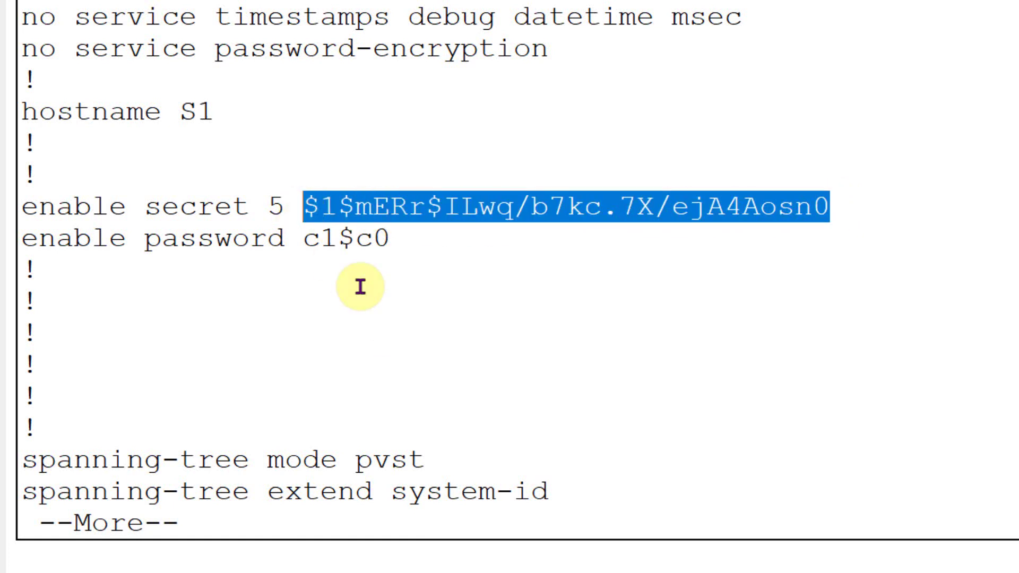
# - Page through the rest of S1's running configuration, noting the plain-text enable and console passwords
pyautogui.click(360, 287)
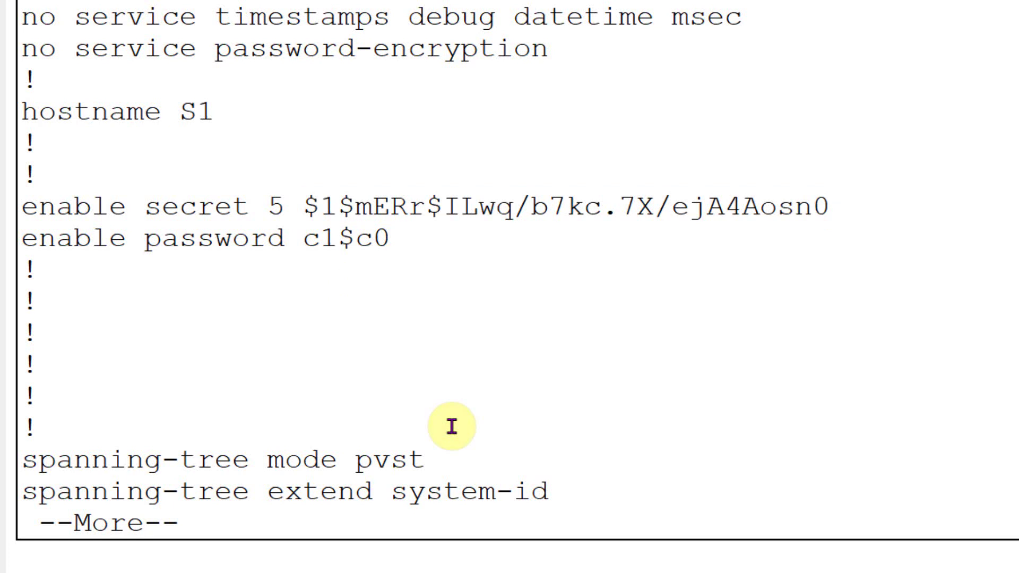
pyautogui.press('Return')
pyautogui.press('Return')
pyautogui.press('Return')
pyautogui.press('Return')
pyautogui.press('Return')
pyautogui.press('Return')
pyautogui.press('Return')
pyautogui.press('Return')
pyautogui.press('Return')
pyautogui.press('Return')
pyautogui.press('Return')
pyautogui.press('Return')
pyautogui.press('Return')
pyautogui.press('Return')
pyautogui.press('Return')
pyautogui.press('Return')
pyautogui.press('Return')
pyautogui.press('Return')
pyautogui.press('Return')
pyautogui.press('Return')
pyautogui.press('Return')
pyautogui.press('Return')
pyautogui.press('Return')
pyautogui.press('Return')
pyautogui.press('Return')
pyautogui.press('Return')
pyautogui.press('Return')
pyautogui.press('Return')
pyautogui.press('Return')
pyautogui.press('Return')
pyautogui.press('Return')
pyautogui.press('Return')
pyautogui.press('Return')
pyautogui.press('Return')
pyautogui.press('Return')
pyautogui.press('Return')
pyautogui.press('Return')
pyautogui.press('Return')
pyautogui.press('Return')
pyautogui.press('Return')
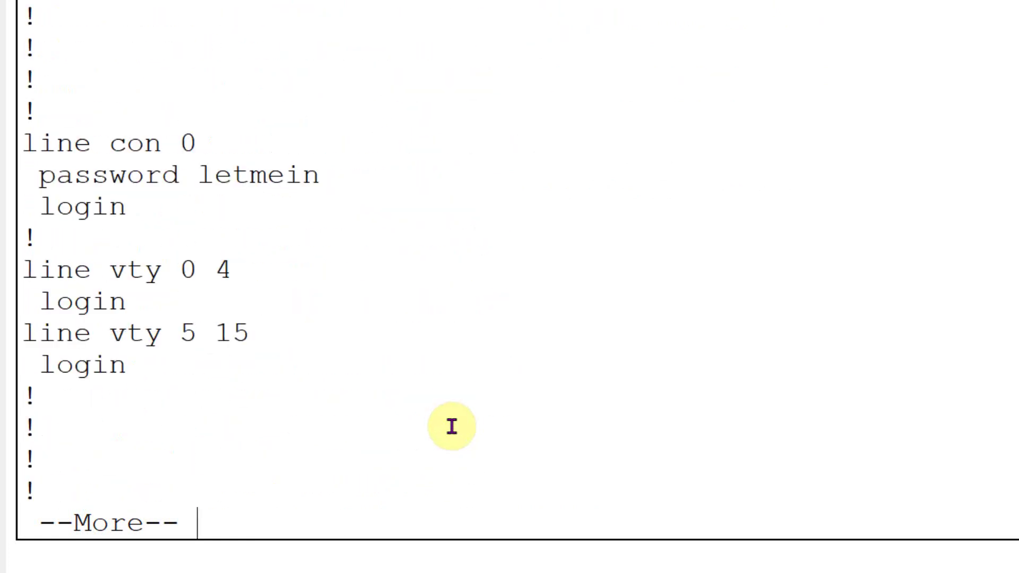
pyautogui.press('Return')
pyautogui.moveTo(341, 150); pyautogui.dragTo(202, 147)
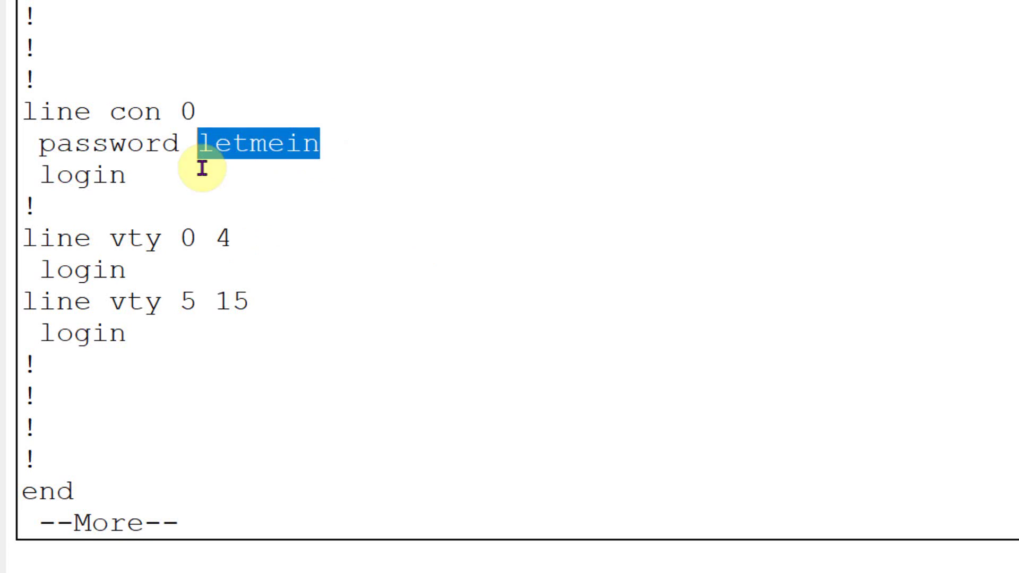
pyautogui.press('Return')
pyautogui.press('Return')
pyautogui.press('Return')
pyautogui.press('Return')
pyautogui.press('Return')
pyautogui.press('Return')
pyautogui.press('Return')
pyautogui.press('Return')
pyautogui.press('Return')
pyautogui.press('Return')
pyautogui.press('Return')
pyautogui.press('Return')
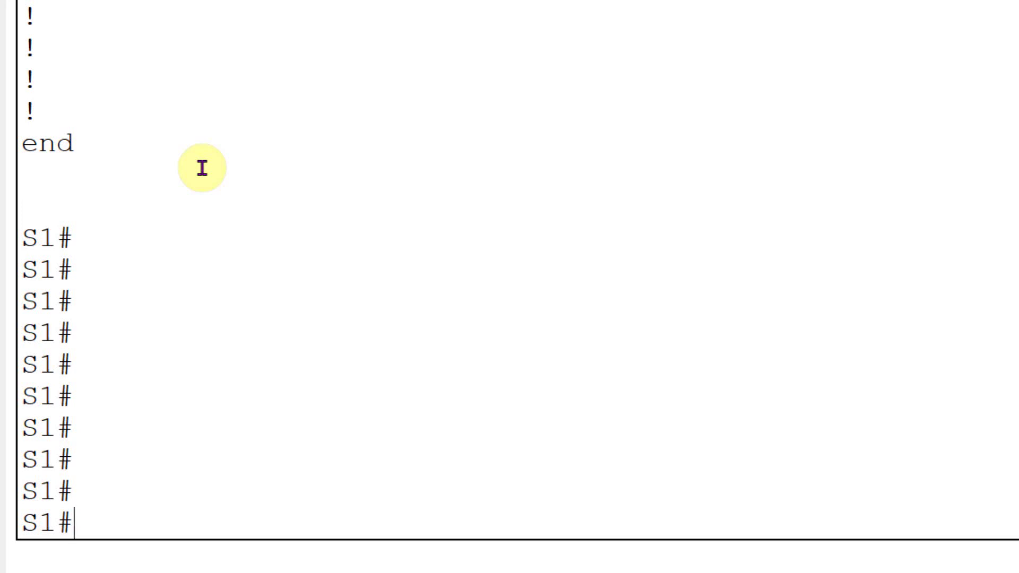
# - Enable service password-encryption in S1's global configuration mode and exit back to privileged mode
pyautogui.write('con')
pyautogui.press('Tab')
pyautogui.write('f')
pyautogui.press('Tab')
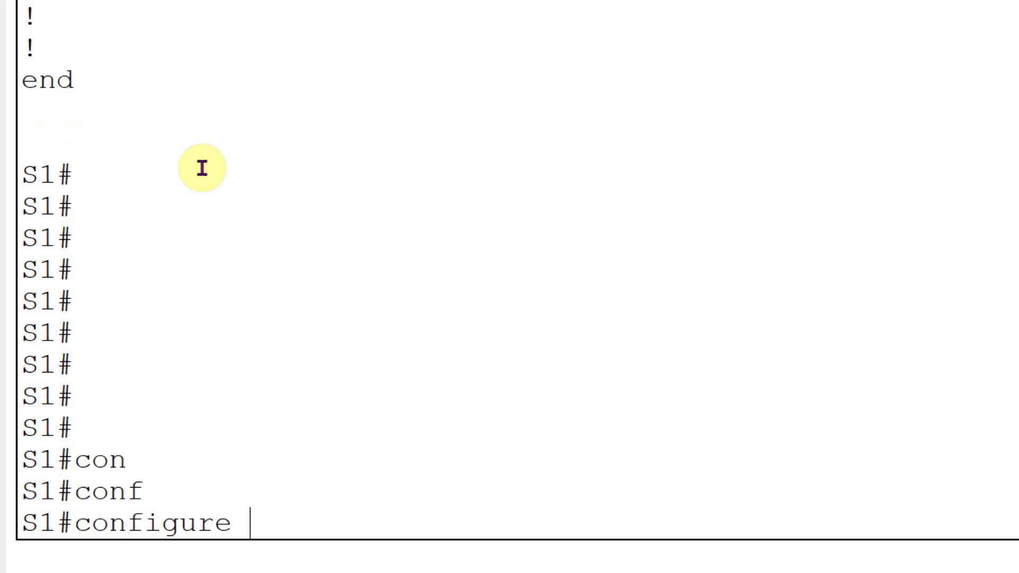
pyautogui.write('t')
pyautogui.press('Return')
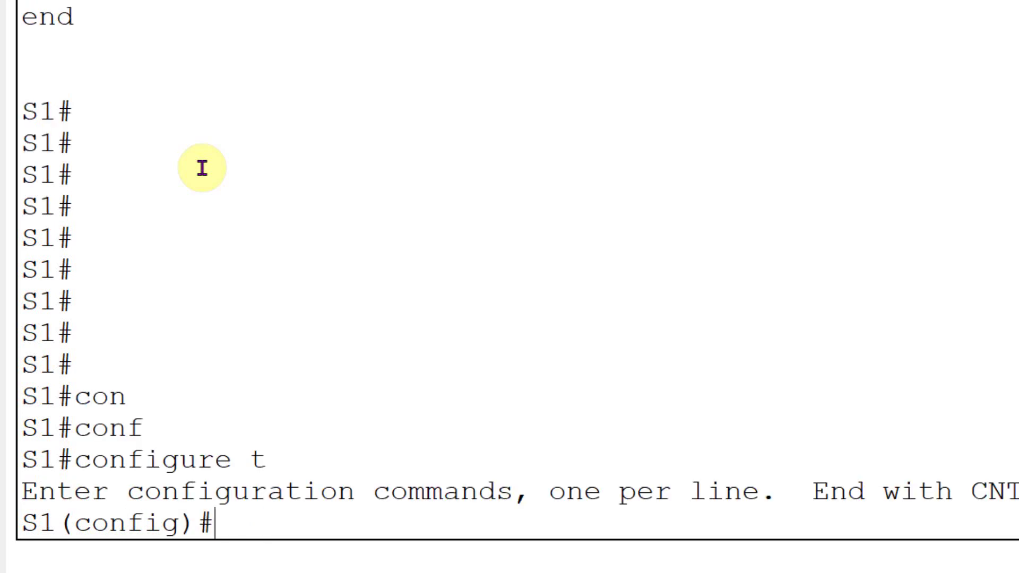
pyautogui.write('ser')
pyautogui.press('Tab')
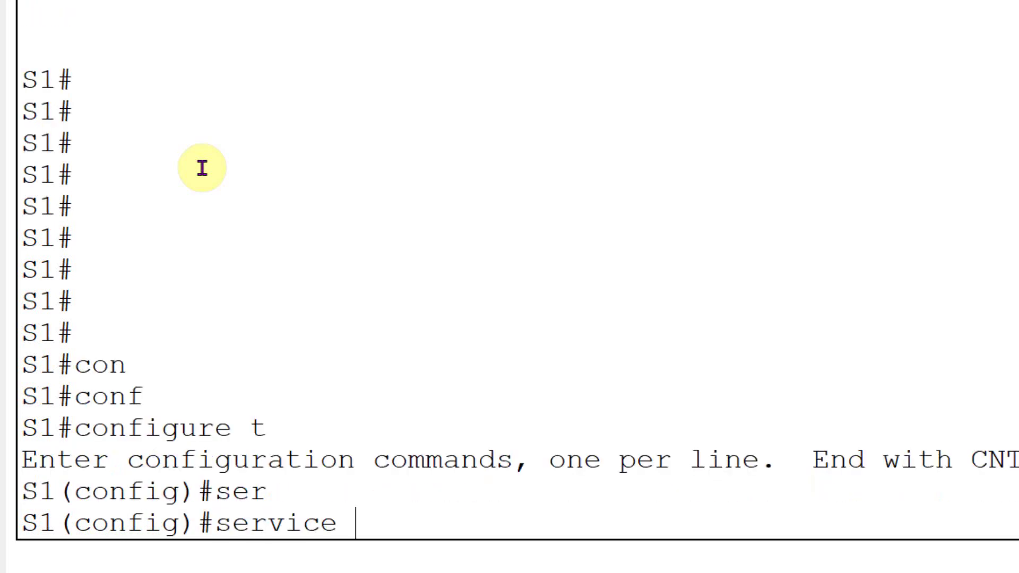
pyautogui.write('pas')
pyautogui.press('Tab')
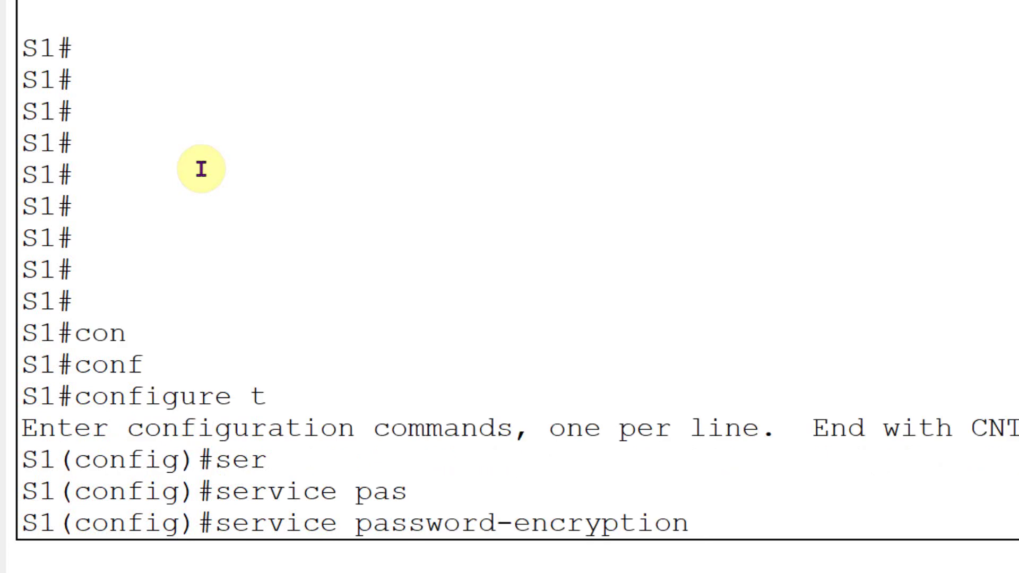
pyautogui.press('Return')
pyautogui.write('exit')
pyautogui.press('Return')
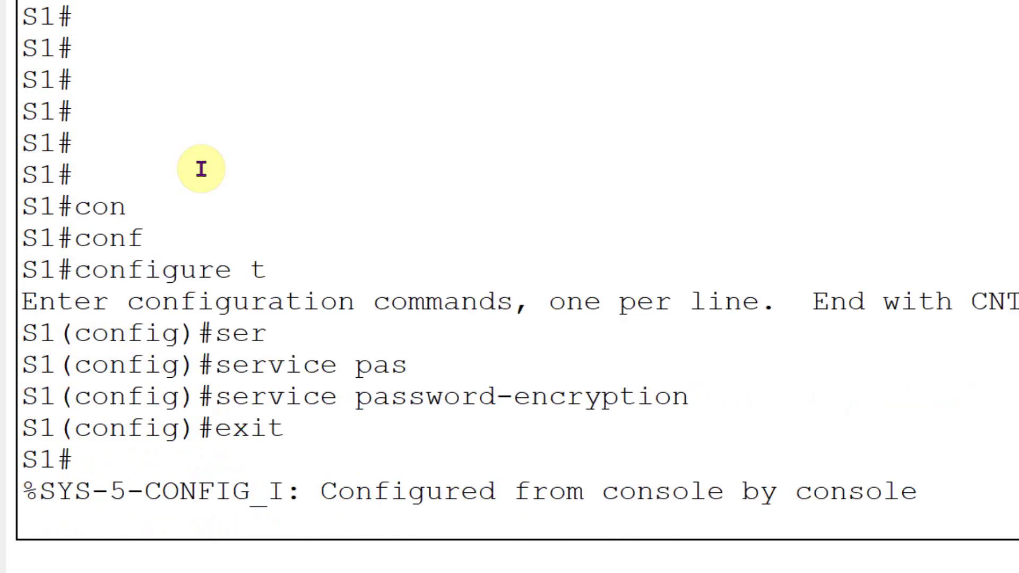
# - Display S1's running configuration with show running-config
pyautogui.write('shw')
pyautogui.press('Tab')
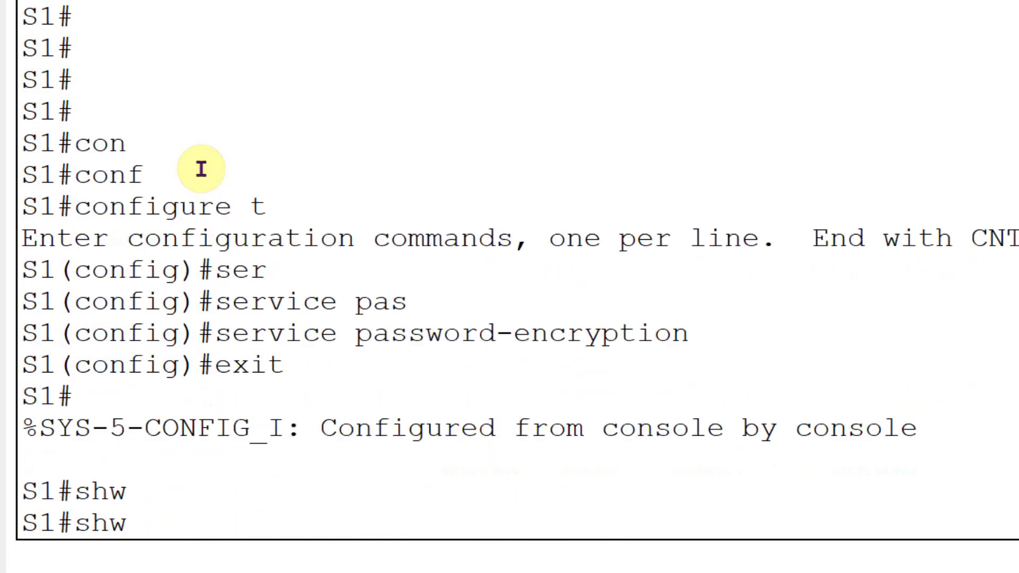
pyautogui.write('ru')
pyautogui.press('Tab')
pyautogui.press('BackSpace')
pyautogui.press('BackSpace')
pyautogui.press('BackSpace')
pyautogui.press('BackSpace')
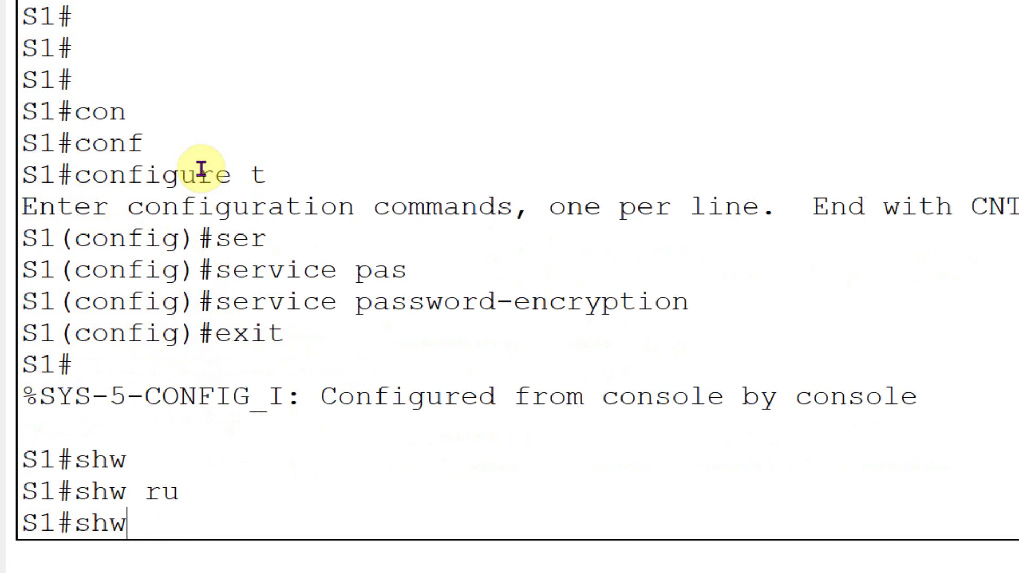
pyautogui.write('o')
pyautogui.press('Tab')
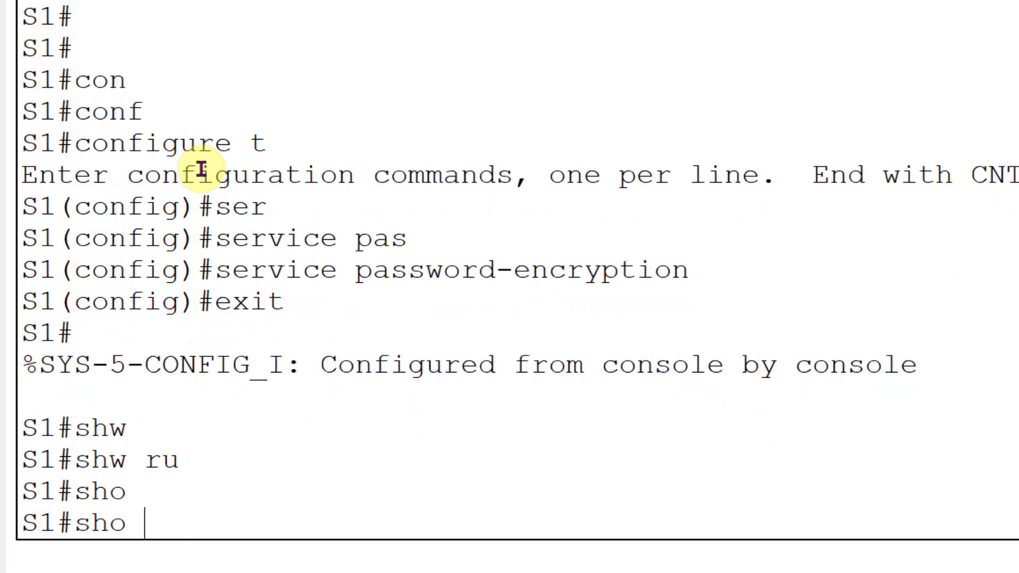
pyautogui.write('ru')
pyautogui.press('Tab')
pyautogui.press('Return')
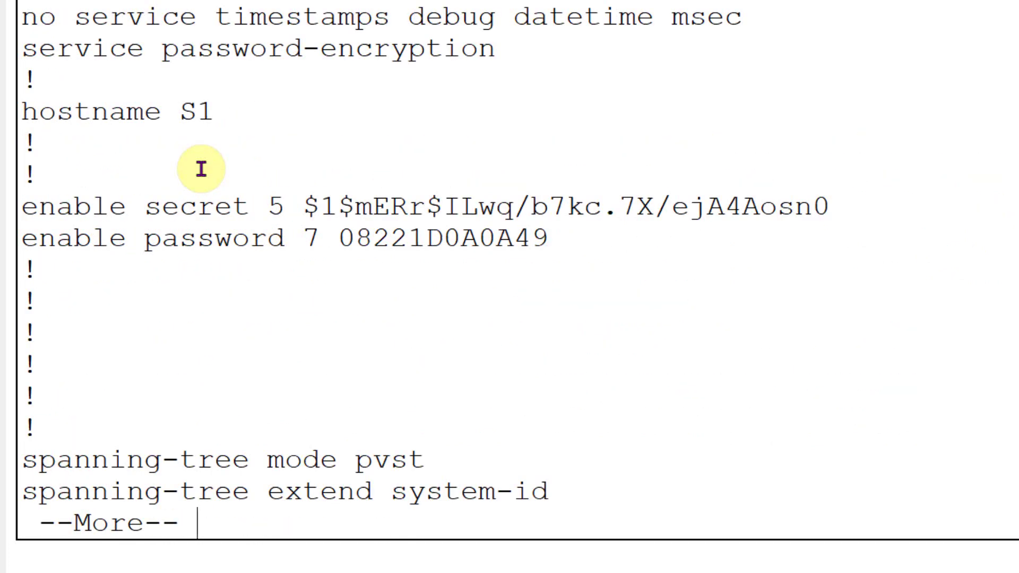
# - Verify the enable and console passwords now show as type 7 encrypted, ending at S1#
pyautogui.moveTo(550, 242); pyautogui.dragTo(337, 237)
pyautogui.moveTo(303, 206); pyautogui.dragTo(865, 205)
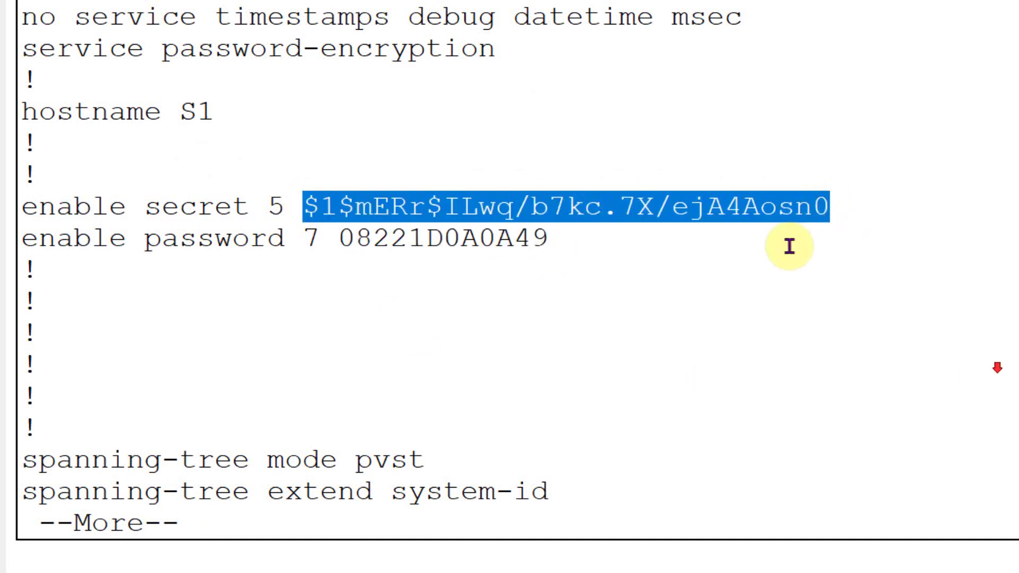
pyautogui.press('Return')
pyautogui.press('Return')
pyautogui.press('Return')
pyautogui.press('Return')
pyautogui.press('Return')
pyautogui.press('Return')
pyautogui.press('Return')
pyautogui.press('Return')
pyautogui.press('Return')
pyautogui.press('Return')
pyautogui.press('Return')
pyautogui.press('Return')
pyautogui.press('Return')
pyautogui.press('Return')
pyautogui.press('Return')
pyautogui.press('Return')
pyautogui.press('Return')
pyautogui.press('Return')
pyautogui.press('Return')
pyautogui.press('Return')
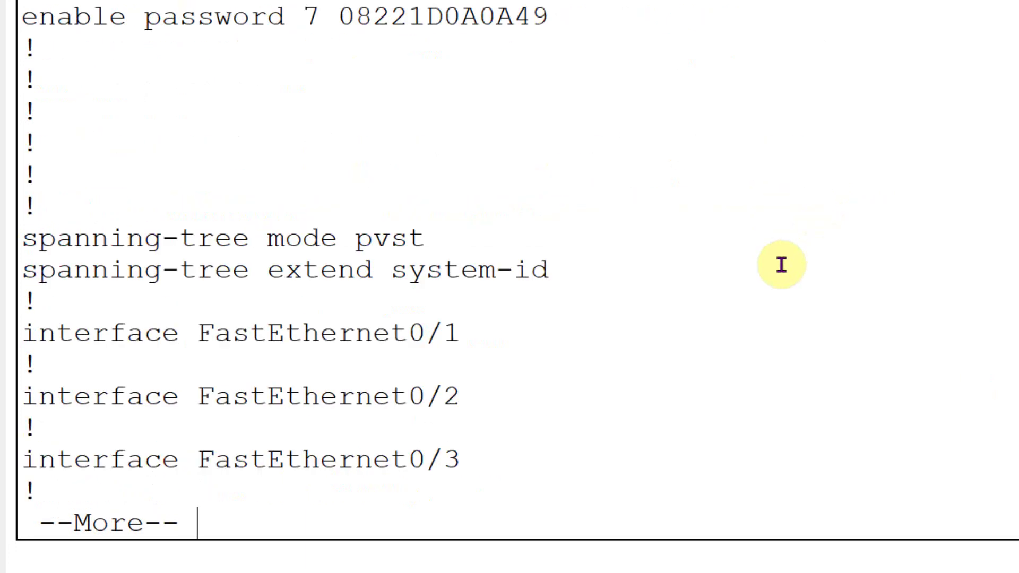
pyautogui.press('Return')
pyautogui.press('Return')
pyautogui.press('Return')
pyautogui.press('Return')
pyautogui.press('Return')
pyautogui.press('Return')
pyautogui.press('Return')
pyautogui.press('Return')
pyautogui.press('Return')
pyautogui.press('Return')
pyautogui.press('Return')
pyautogui.press('Return')
pyautogui.press('Return')
pyautogui.press('Return')
pyautogui.press('Return')
pyautogui.press('Return')
pyautogui.press('Return')
pyautogui.press('Return')
pyautogui.press('Return')
pyautogui.press('Return')
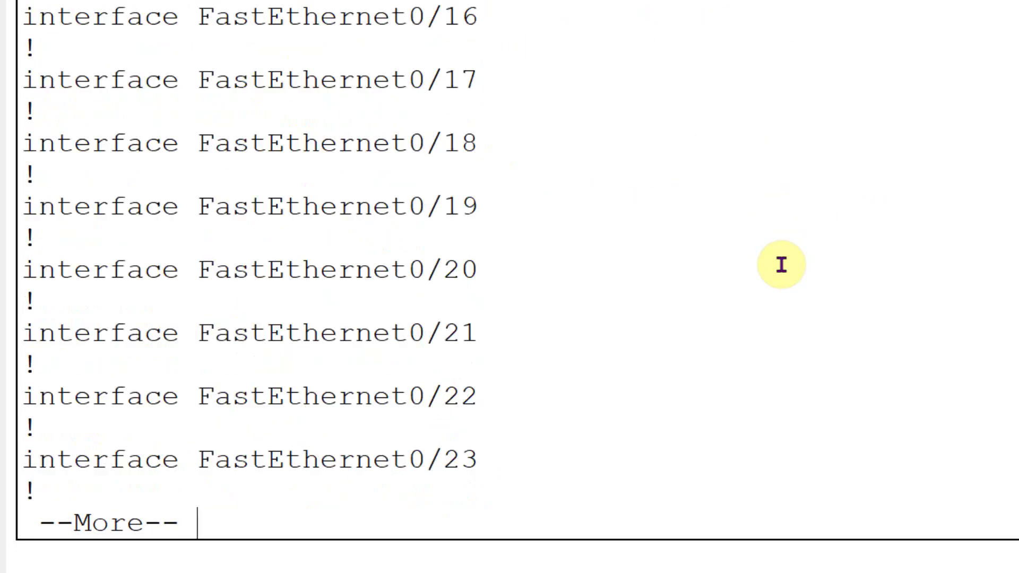
pyautogui.press('Return')
pyautogui.press('Return')
pyautogui.press('Return')
pyautogui.press('Return')
pyautogui.press('Return')
pyautogui.press('Return')
pyautogui.press('Return')
pyautogui.press('Return')
pyautogui.press('Return')
pyautogui.press('Return')
pyautogui.press('Return')
pyautogui.press('Return')
pyautogui.press('Return')
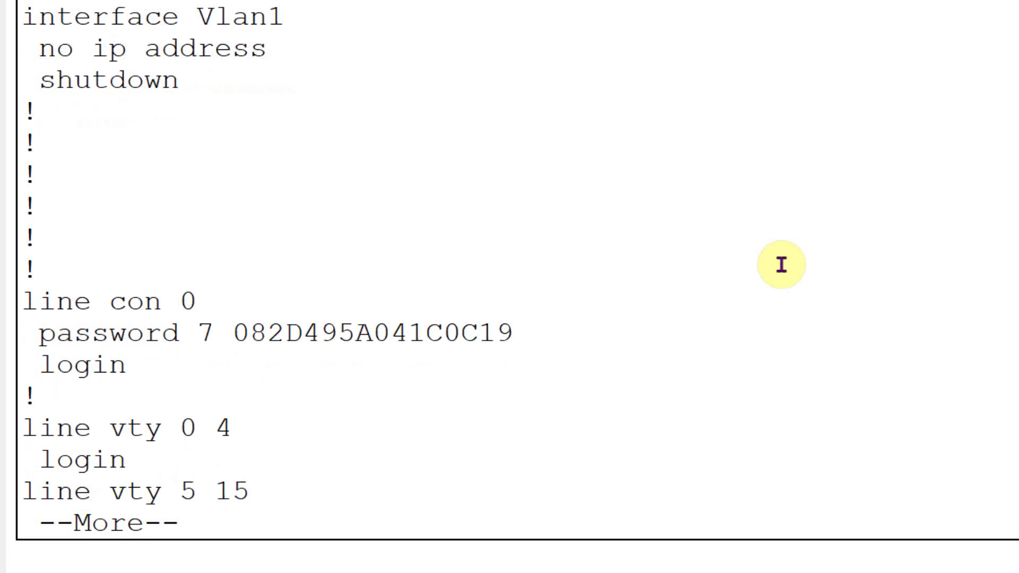
pyautogui.moveTo(507, 332); pyautogui.dragTo(16, 310)
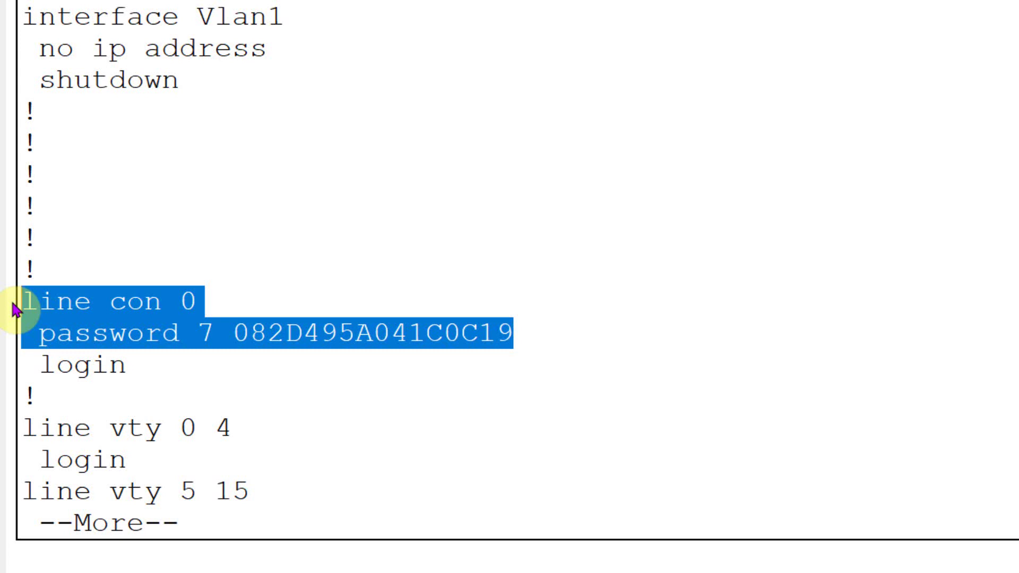
pyautogui.click(261, 440)
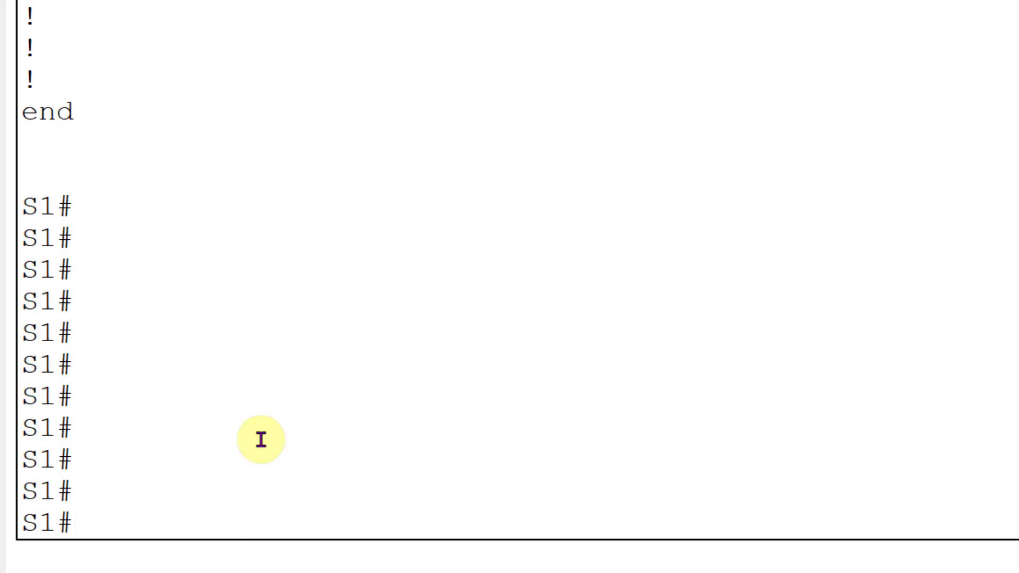
# - Set S1's banner motd to "Hey I am the 3rd floor switch.!" in global configuration
pyautogui.write('con f')
pyautogui.press('BackSpace')
pyautogui.press('BackSpace')
pyautogui.press('Tab')
pyautogui.write('f')
pyautogui.press('Tab')
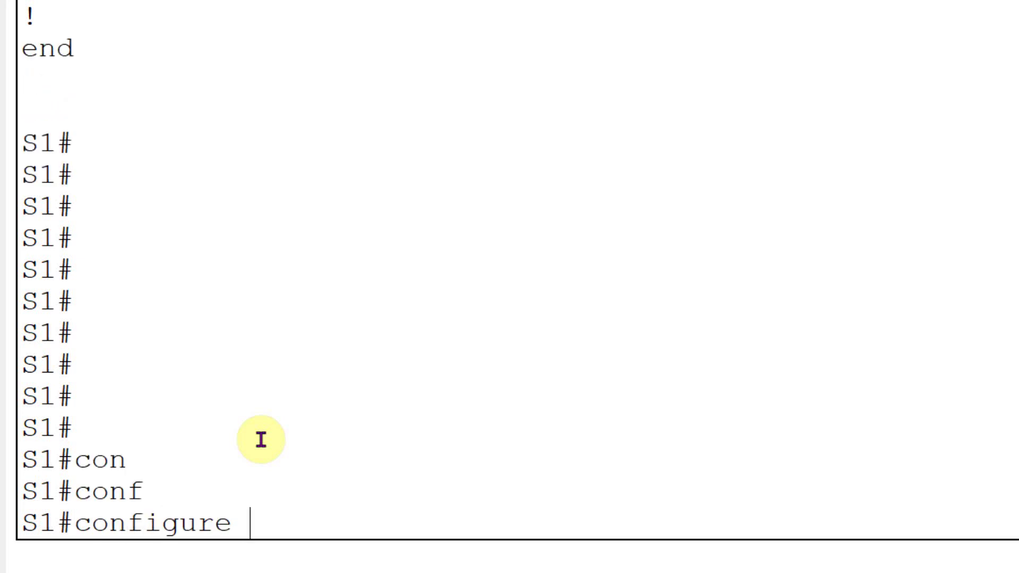
pyautogui.write('t')
pyautogui.press('Return')
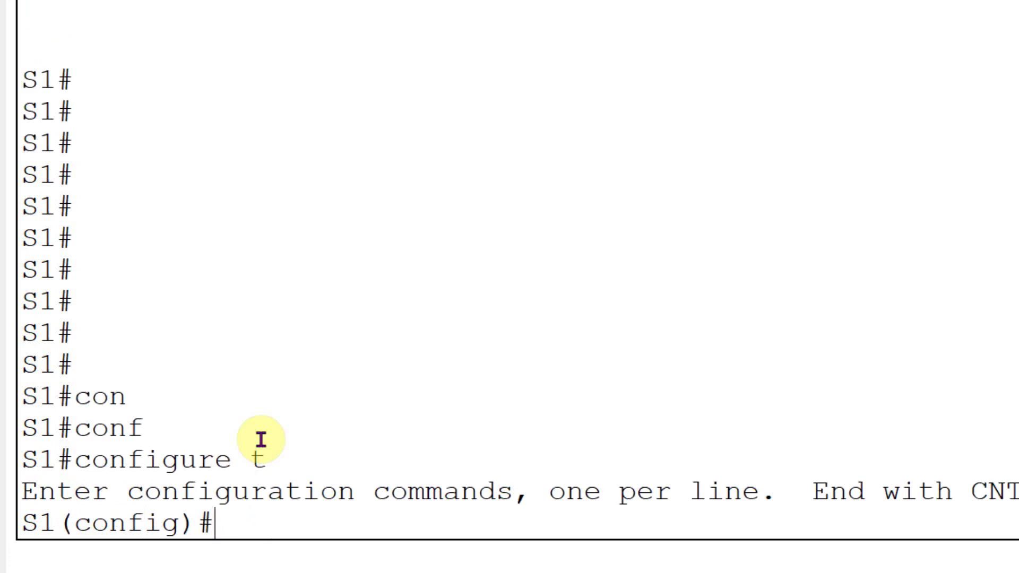
pyautogui.write('ban')
pyautogui.press('Tab')
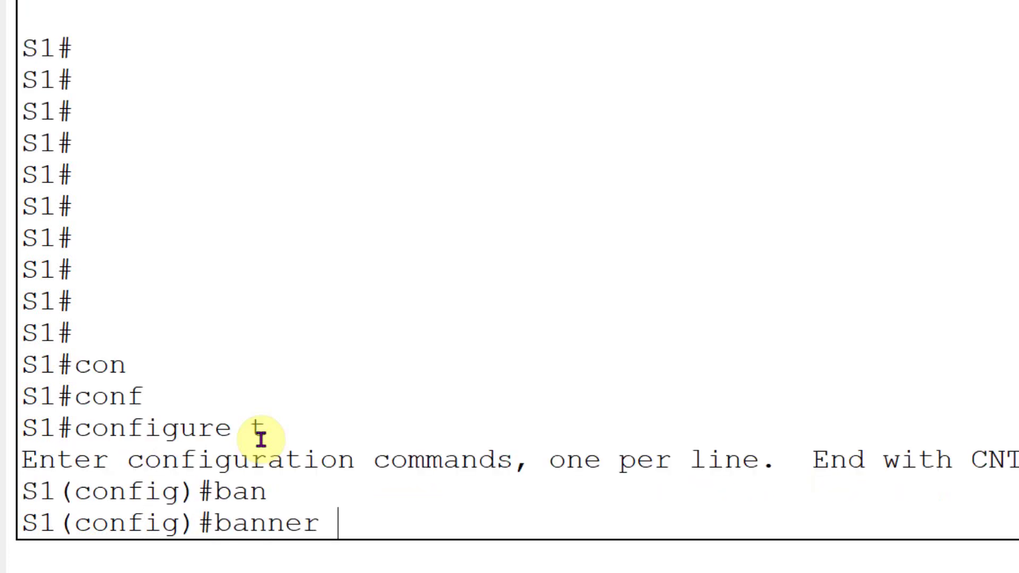
pyautogui.write('motd ')
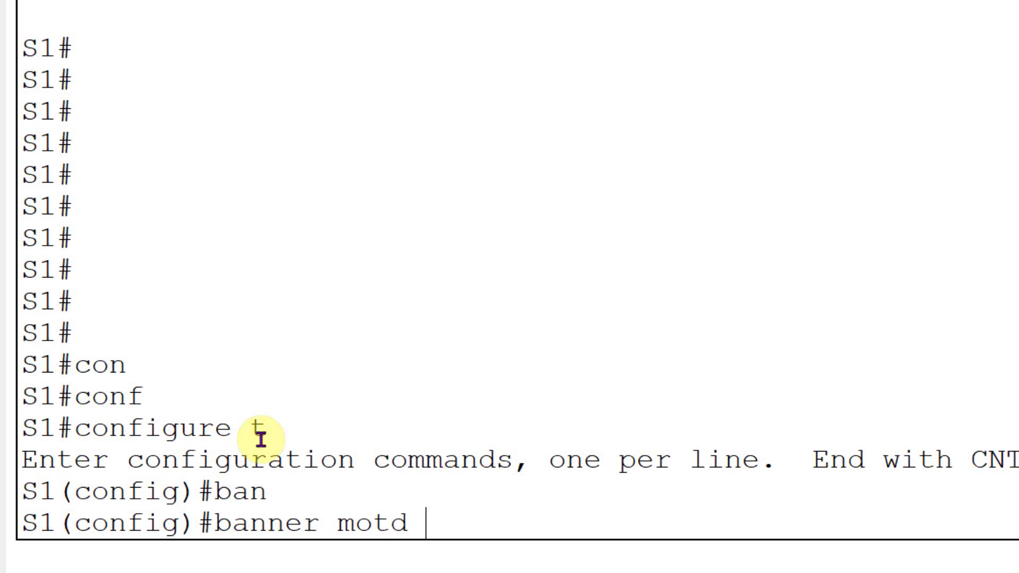
pyautogui.write('"Hey ')
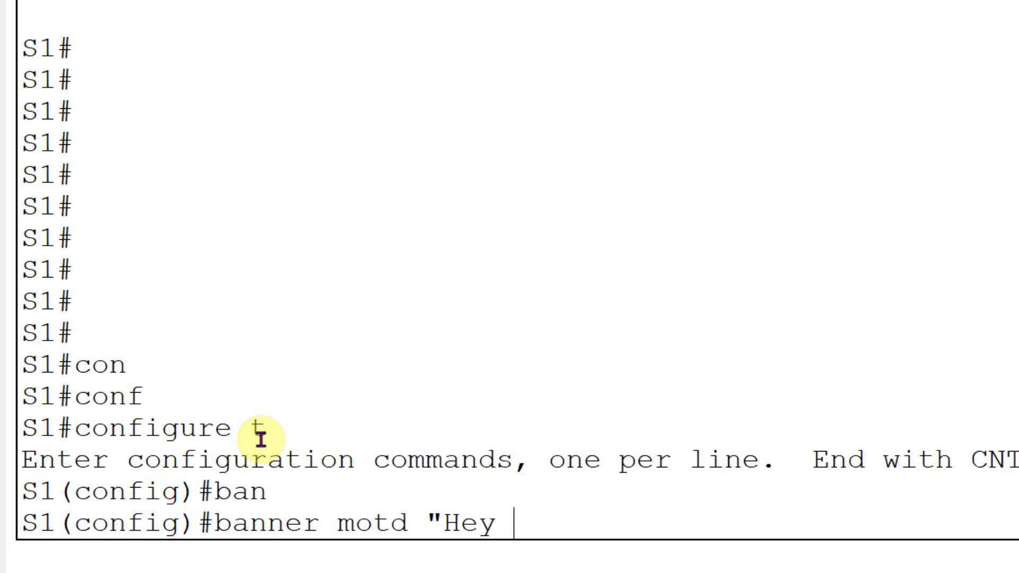
pyautogui.write('I am the the 3rd floo')
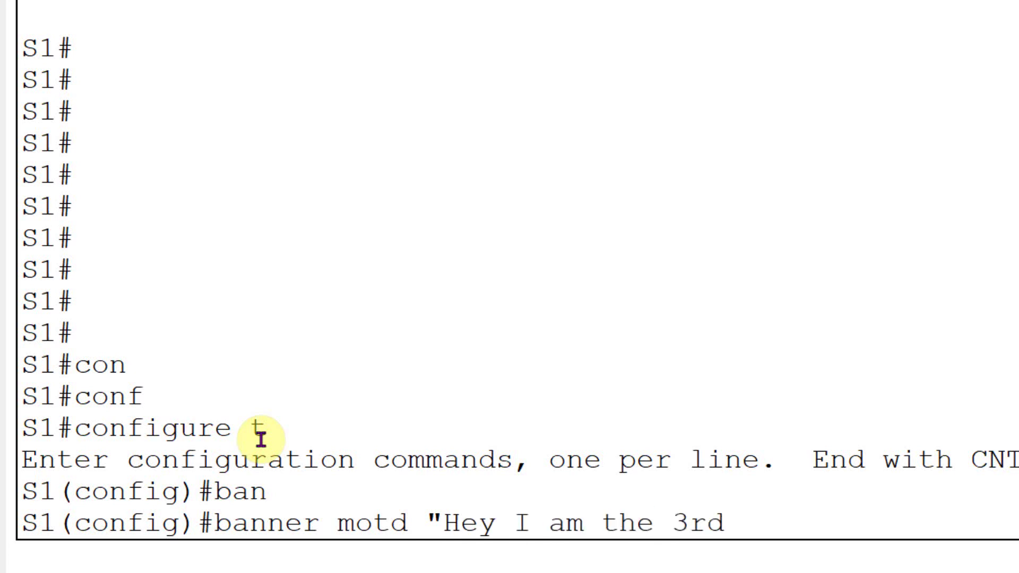
pyautogui.write('r s')
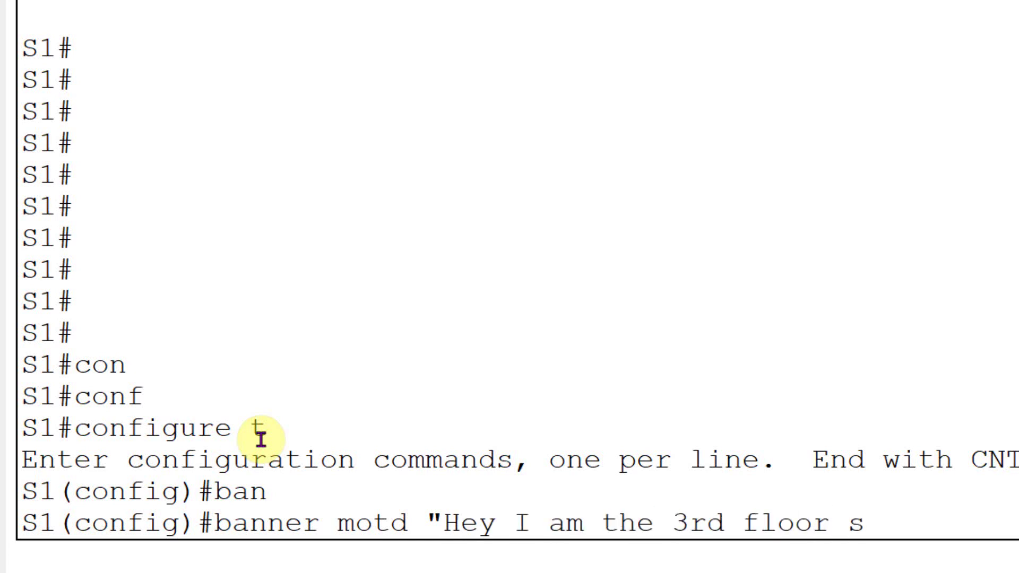
pyautogui.write('witch.!"')
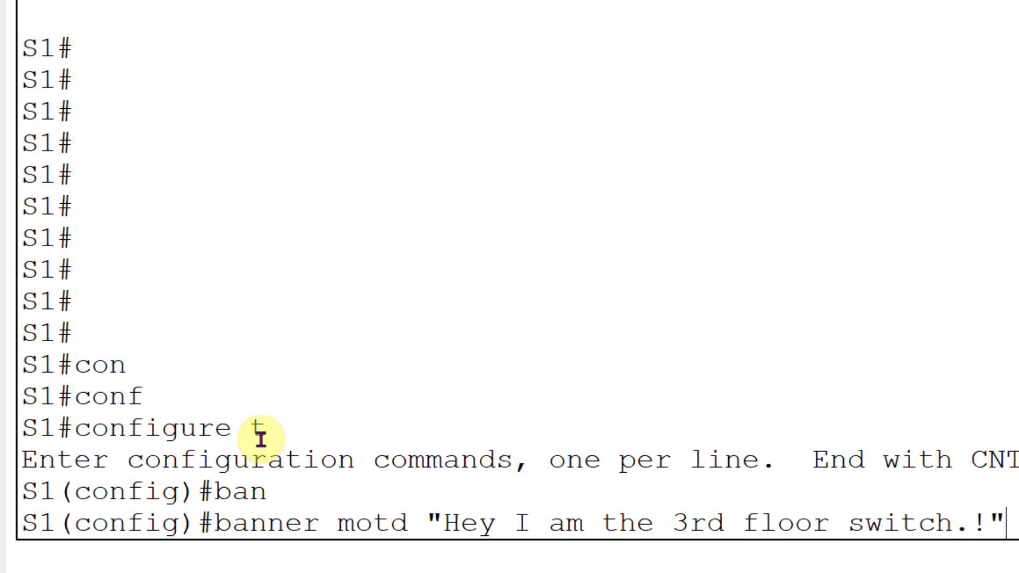
pyautogui.press('Return')
# - Exit configuration mode and end the console session to see the banner at login
pyautogui.write('exit')
pyautogui.press('Return')
pyautogui.write('exit')
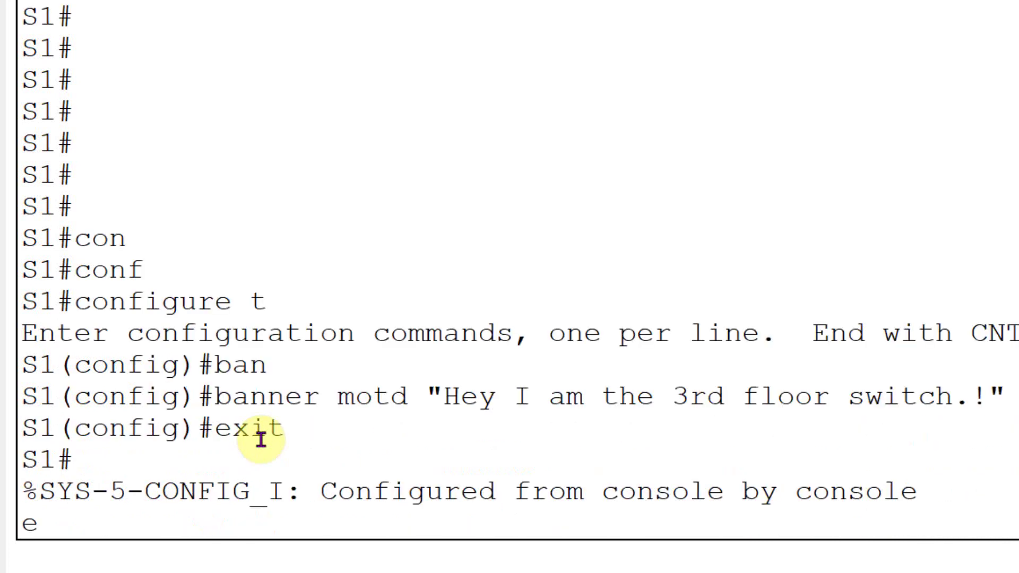
pyautogui.press('Return')
pyautogui.press('Return')
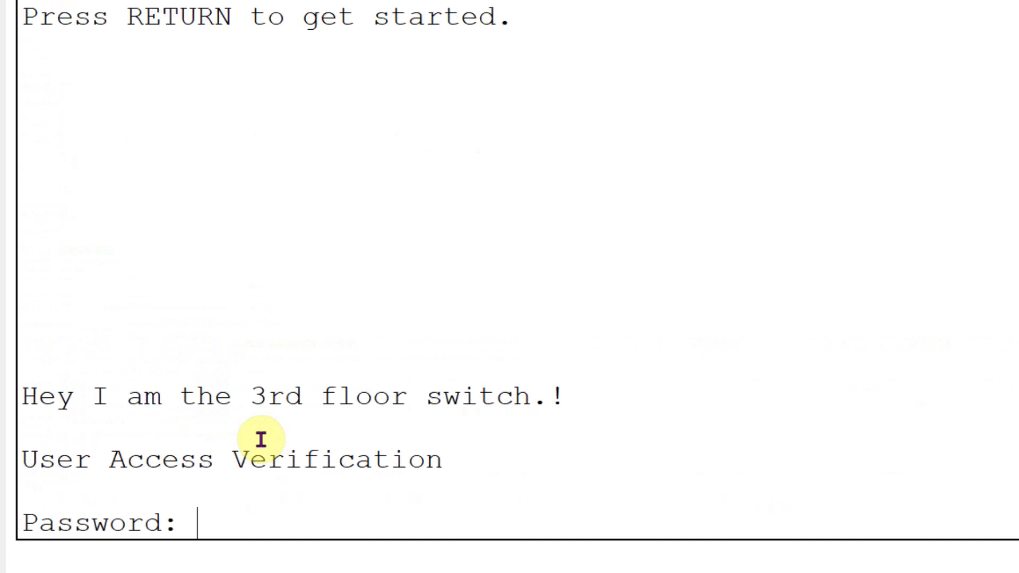
# - Log back into S1 with the console password, then enable with the enable password
pyautogui.moveTo(590, 392); pyautogui.dragTo(21, 397)
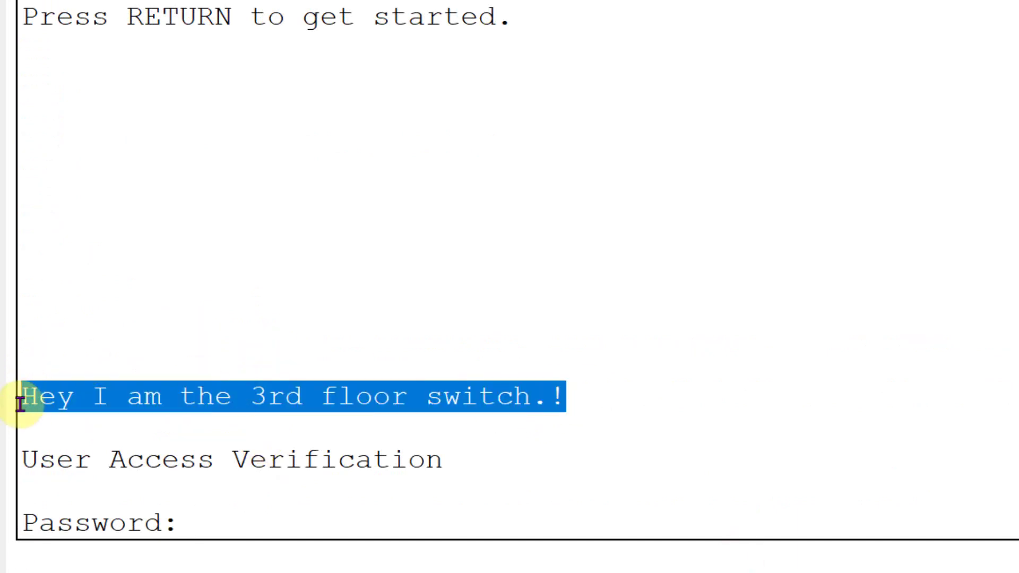
pyautogui.click(289, 532)
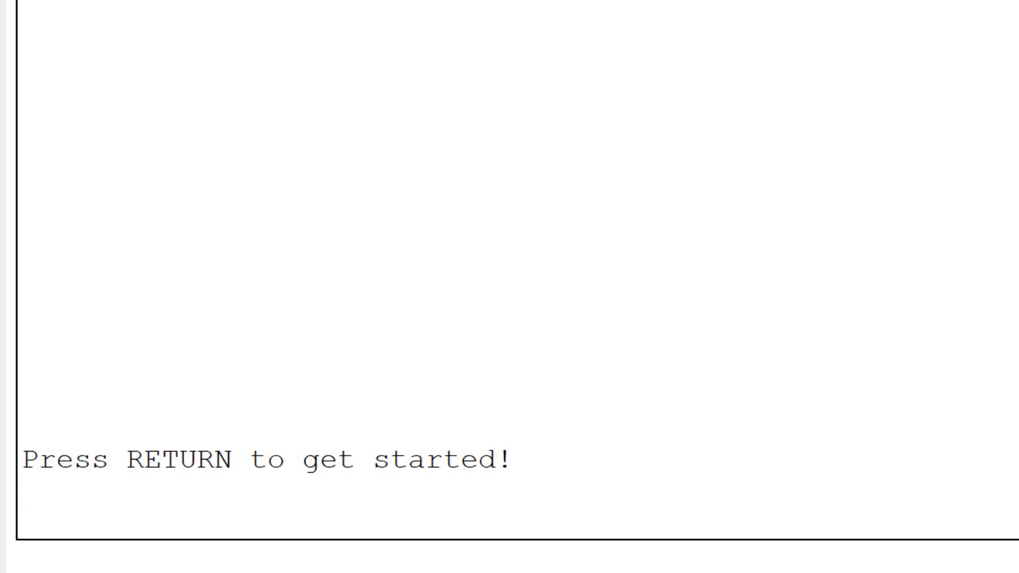
pyautogui.press('Return')
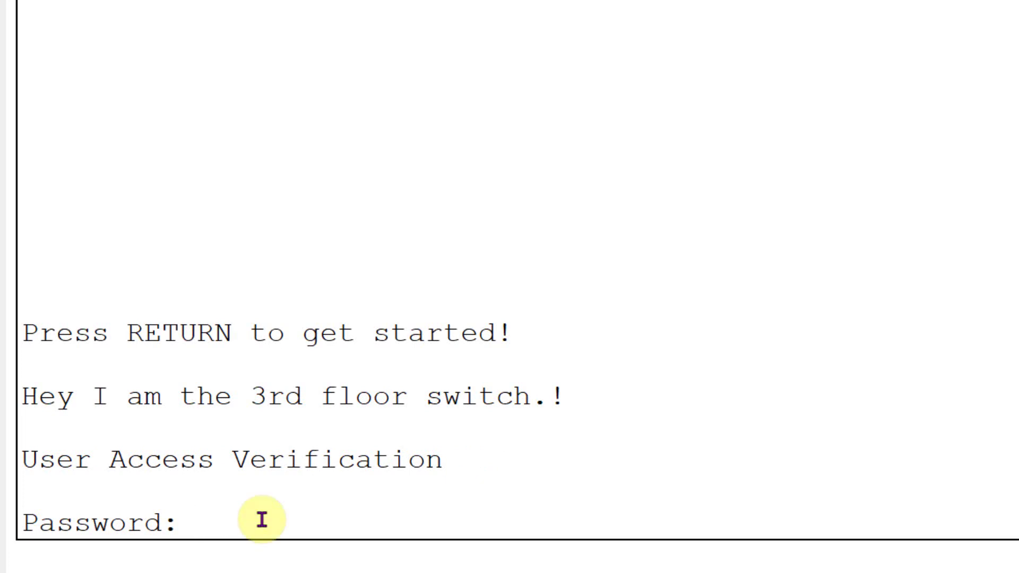
pyautogui.press('Return')
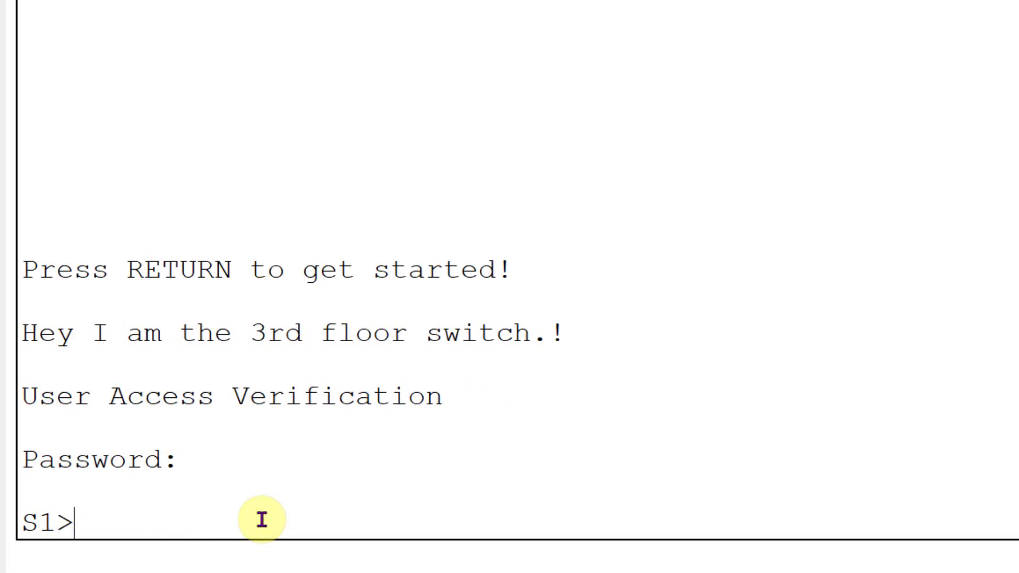
pyautogui.write('en')
pyautogui.press('Tab')
pyautogui.press('Return')
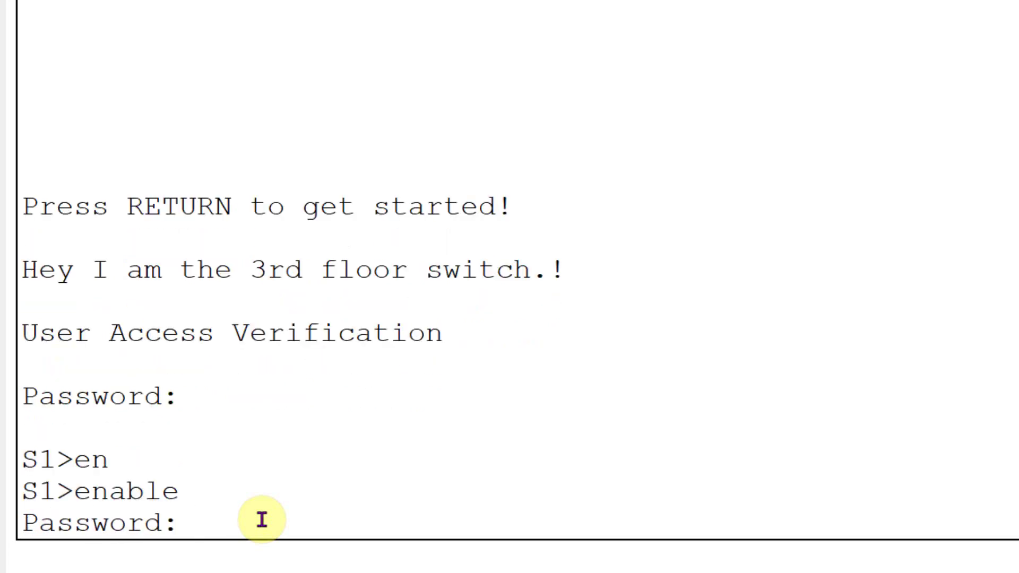
pyautogui.press('Return')
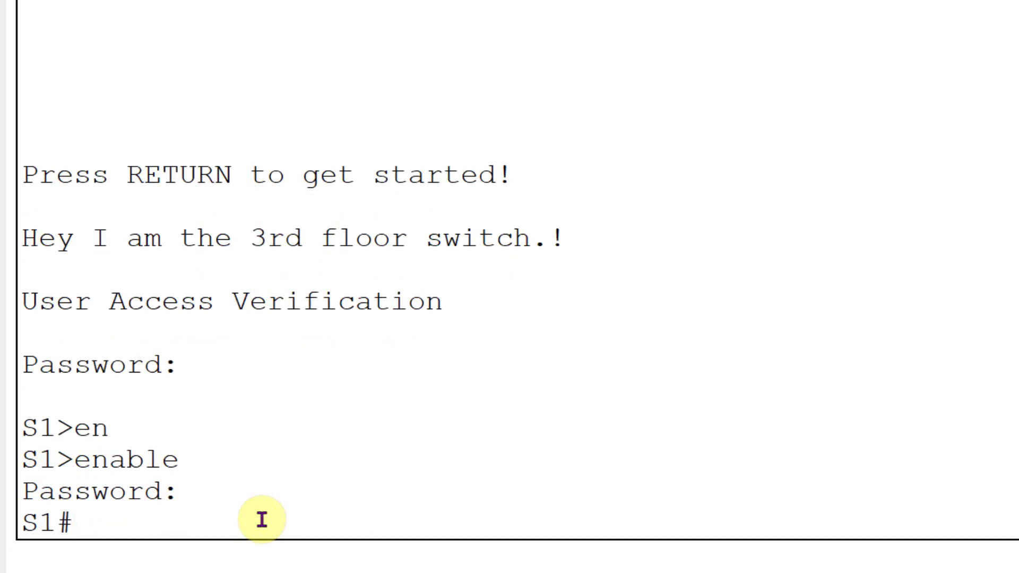
pyautogui.write('show')
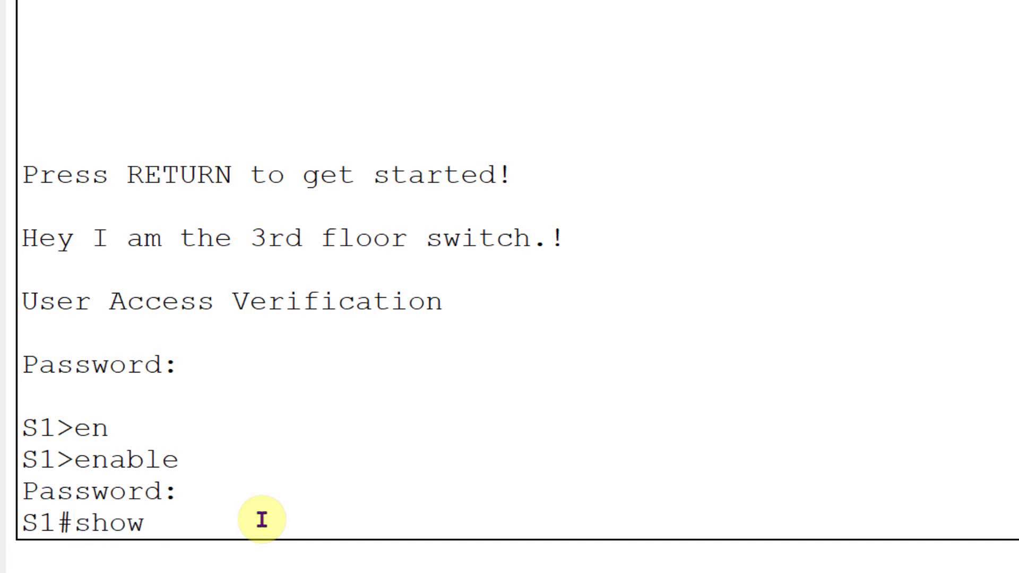
pyautogui.write(' sta')
# - Show S1's startup-config, which reports the startup configuration is not present
pyautogui.press('Tab')
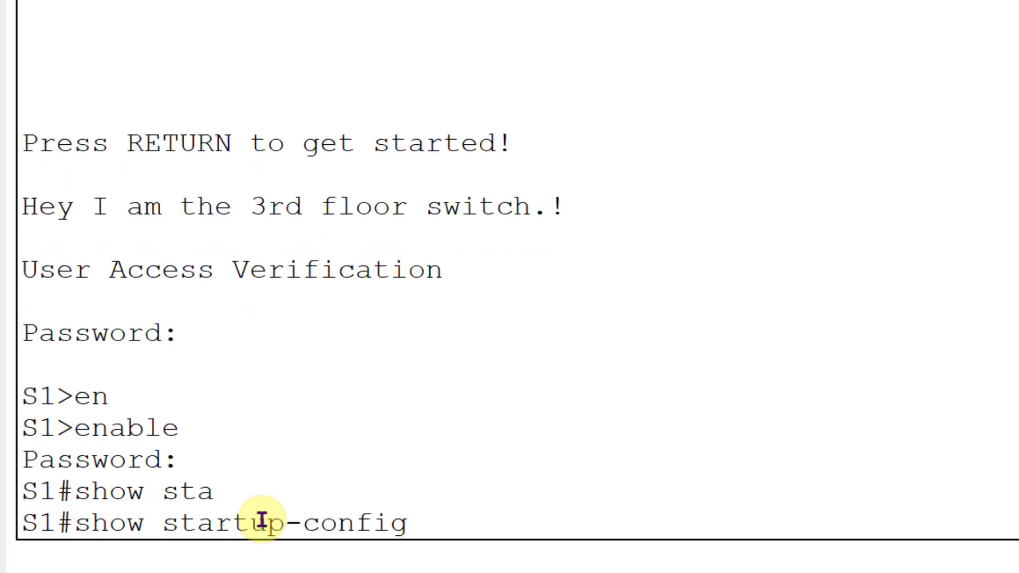
pyautogui.press('Return')
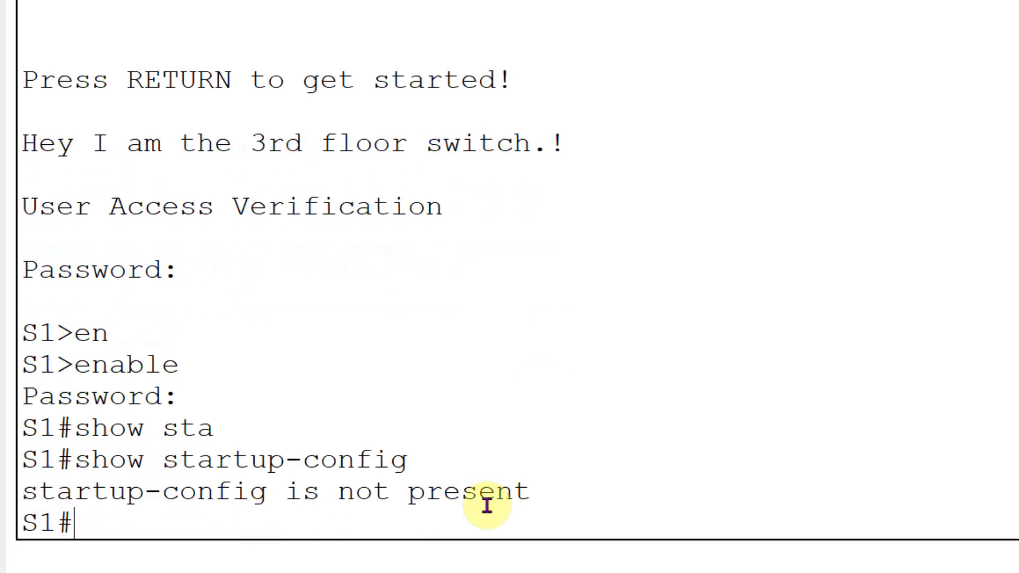
pyautogui.moveTo(531, 496); pyautogui.dragTo(14, 495)
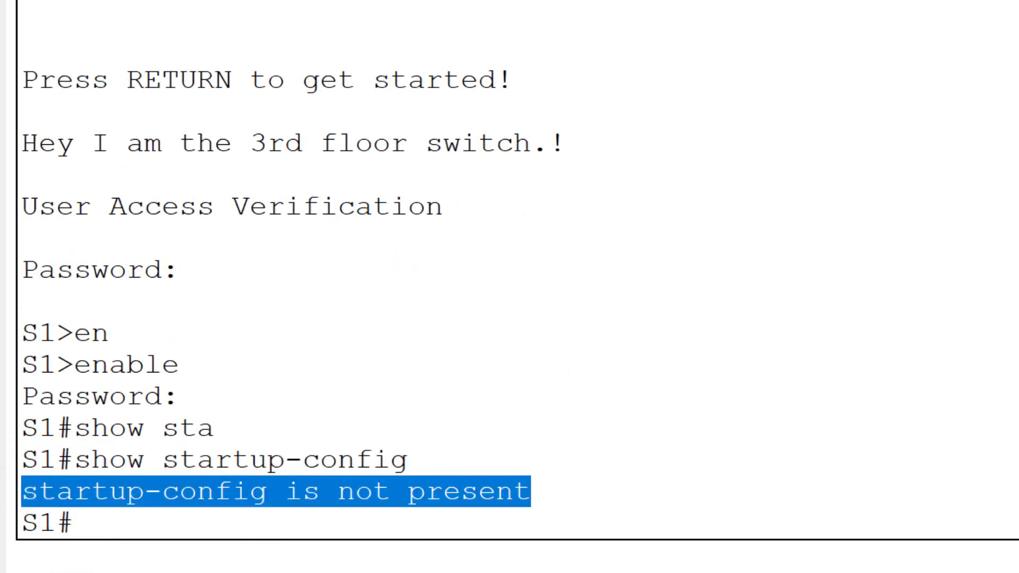
pyautogui.click(98, 523)
# - Copy running-config to startup-config, accepting the default startup-config file name
pyautogui.write('cop')
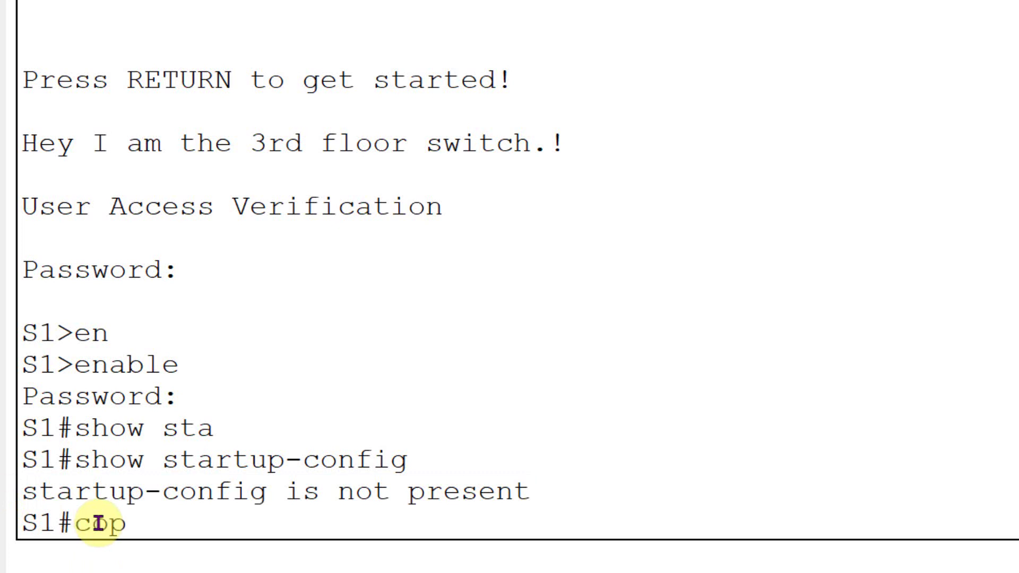
pyautogui.press('Tab')
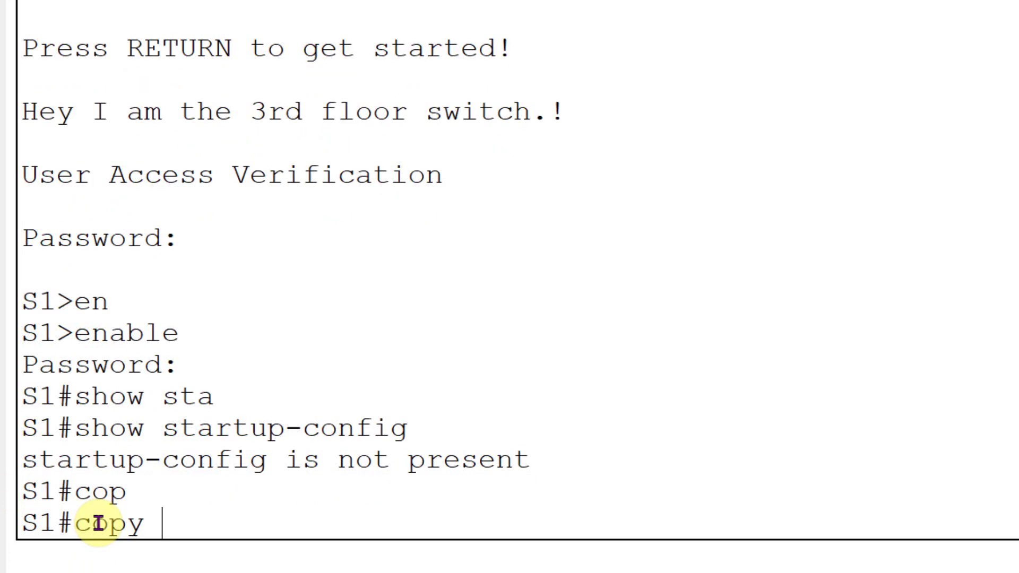
pyautogui.write('ru')
pyautogui.press('Tab')
pyautogui.write('st')
pyautogui.press('Tab')
pyautogui.press('Return')
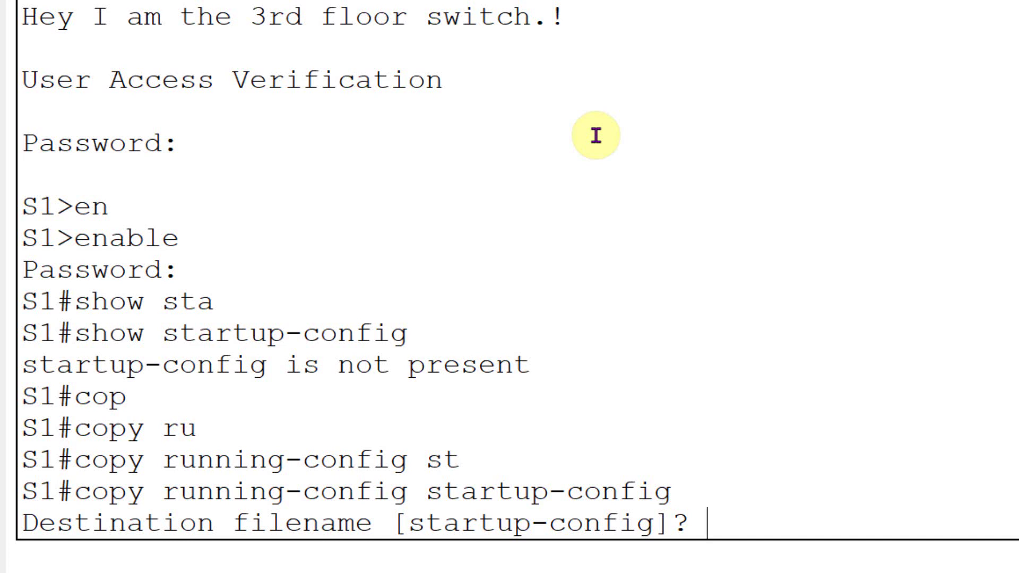
pyautogui.press('Return')
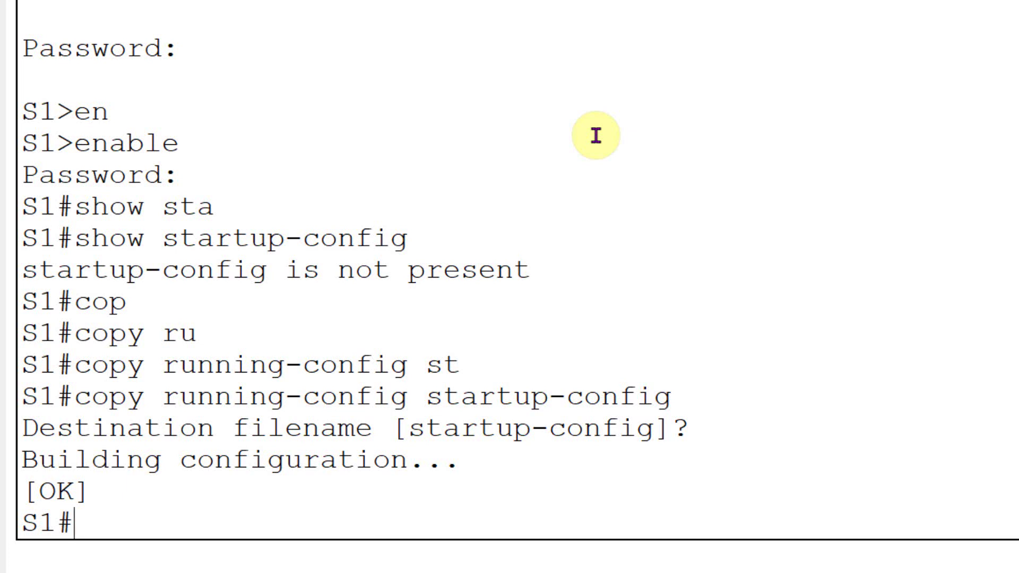
# - Display S1's saved configuration with show startup-config
pyautogui.write('shw')
pyautogui.press('BackSpace')
pyautogui.write('o')
pyautogui.press('Tab')
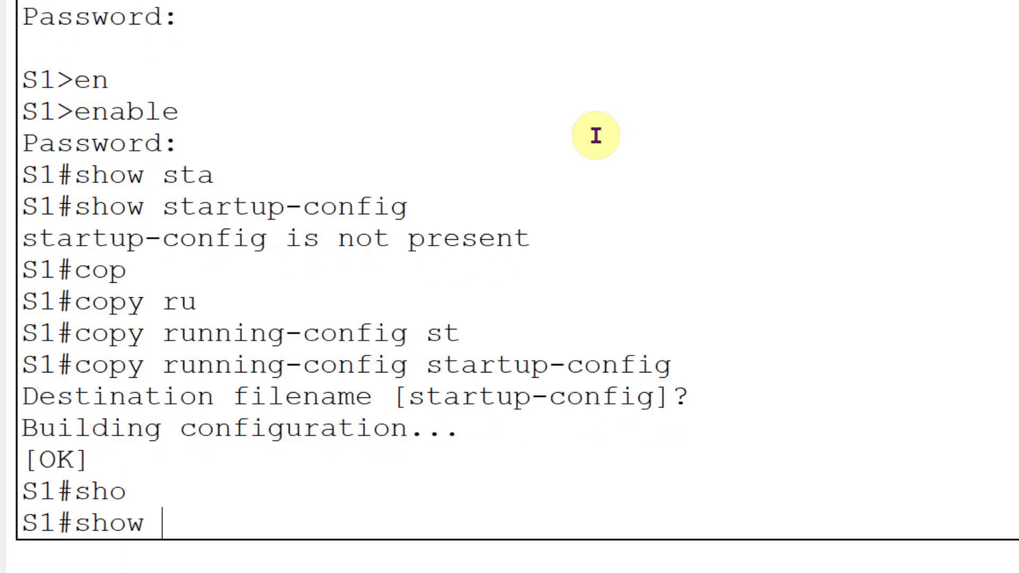
pyautogui.write('st')
pyautogui.press('Tab')
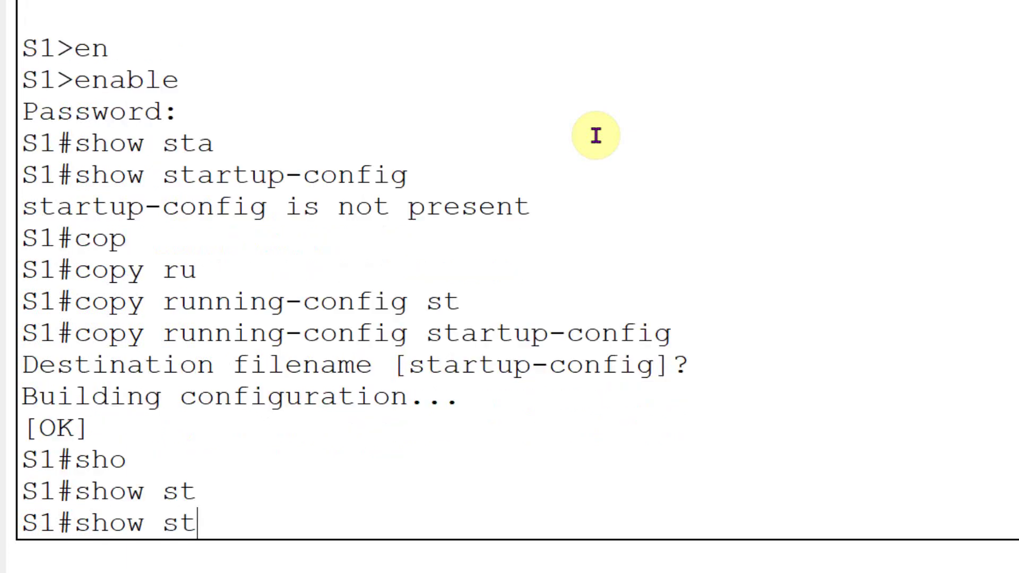
pyautogui.write('a')
pyautogui.press('Tab')
pyautogui.press('Return')
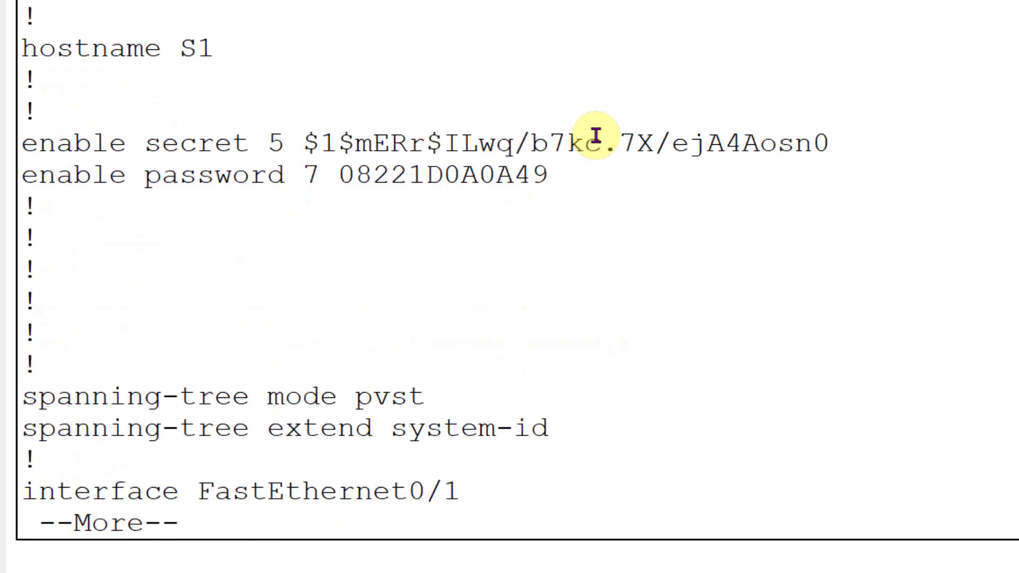
# - Review the saved hostname, encrypted passwords and banner, then close S1's window
pyautogui.moveTo(235, 42); pyautogui.dragTo(24, 46)
pyautogui.click(181, 175)
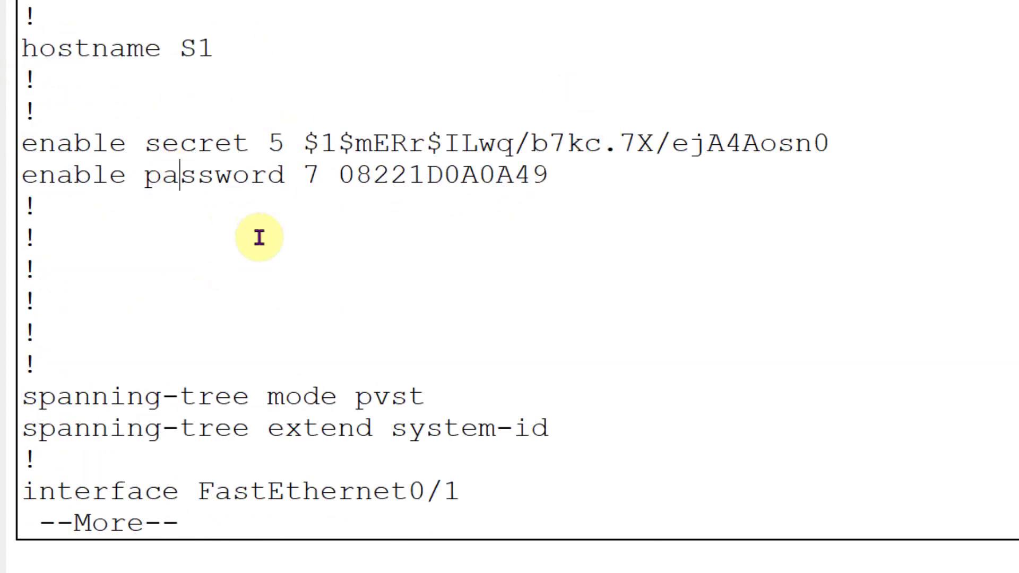
pyautogui.press('Return')
pyautogui.press('Return')
pyautogui.press('Return')
pyautogui.press('Return')
pyautogui.press('Return')
pyautogui.press('Return')
pyautogui.press('Return')
pyautogui.press('Return')
pyautogui.press('Return')
pyautogui.press('Return')
pyautogui.press('Return')
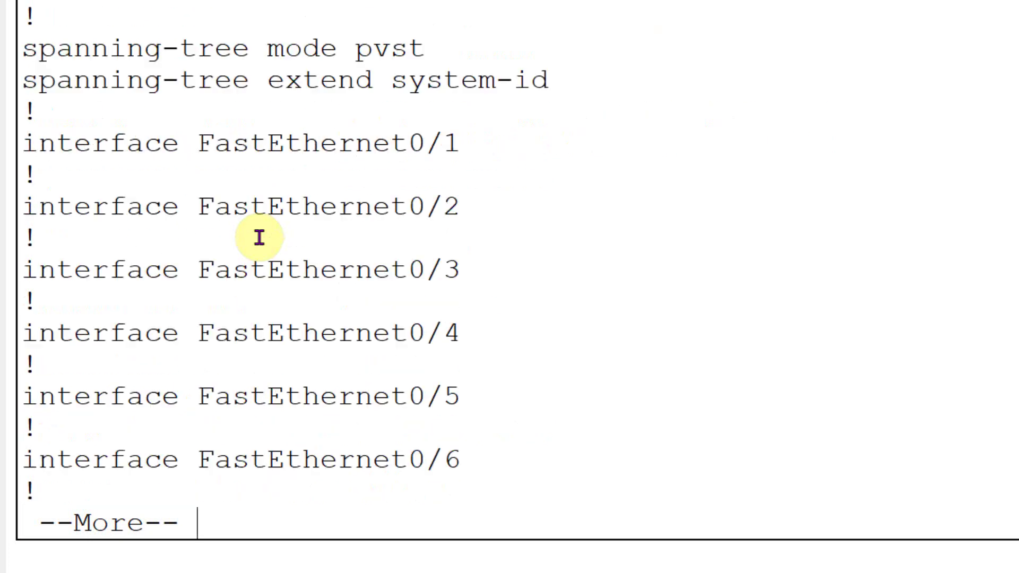
pyautogui.press('Return')
pyautogui.press('Return')
pyautogui.press('Return')
pyautogui.press('Return')
pyautogui.press('Return')
pyautogui.press('Return')
pyautogui.press('Return')
pyautogui.press('Return')
pyautogui.press('Return')
pyautogui.press('Return')
pyautogui.press('Return')
pyautogui.press('Return')
pyautogui.press('Return')
pyautogui.press('Return')
pyautogui.press('Return')
pyautogui.press('Return')
pyautogui.press('Return')
pyautogui.press('Return')
pyautogui.press('Return')
pyautogui.press('Return')
pyautogui.press('Return')
pyautogui.press('Return')
pyautogui.press('Return')
pyautogui.press('Return')
pyautogui.press('Return')
pyautogui.press('Return')
pyautogui.press('Return')
pyautogui.press('Return')
pyautogui.press('Return')
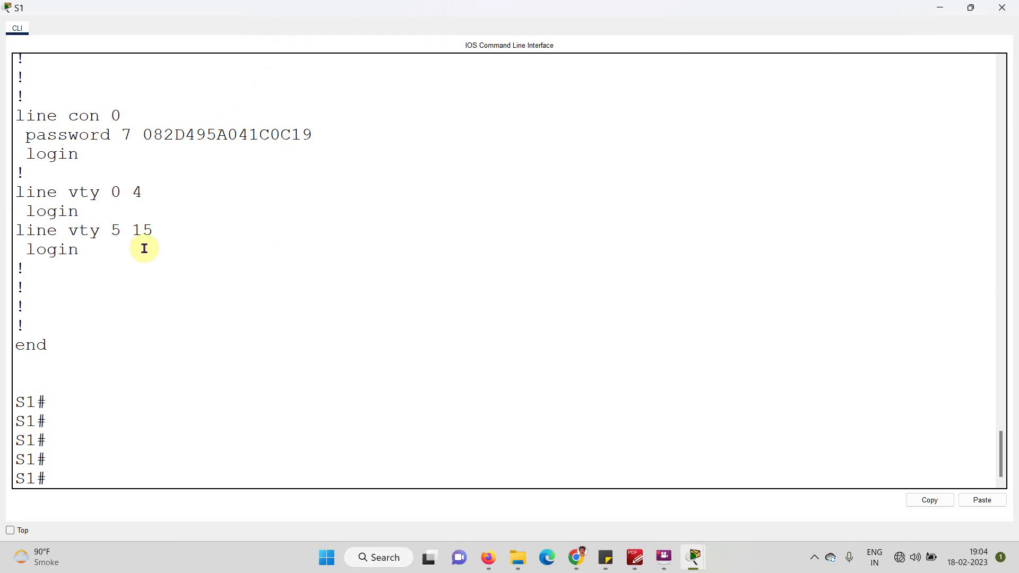
pyautogui.scroll(6, 144, 249)
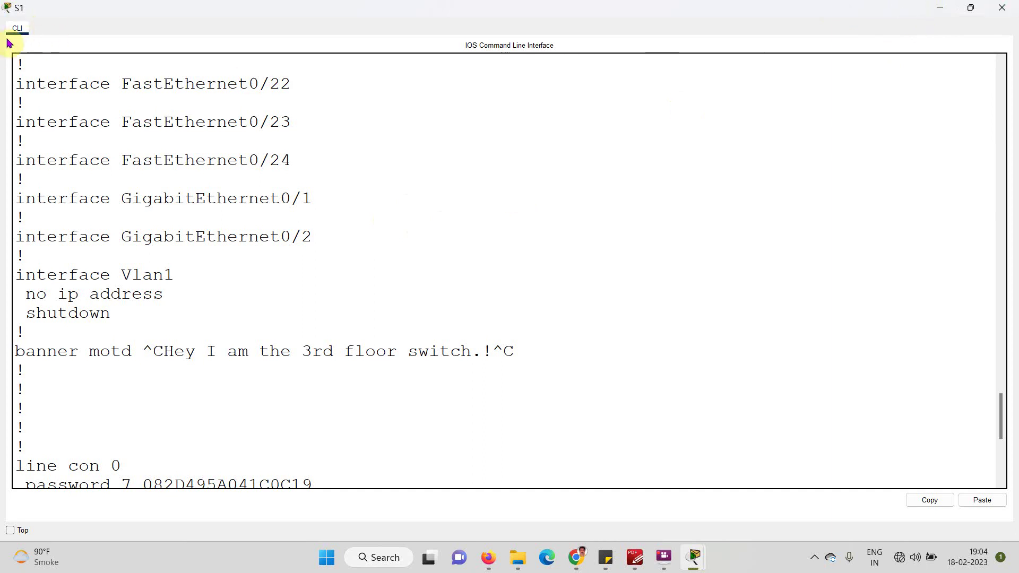
pyautogui.click(1003, 8)
# - Open S2's command line full screen and bring up the Switch> prompt
pyautogui.click(207, 137)
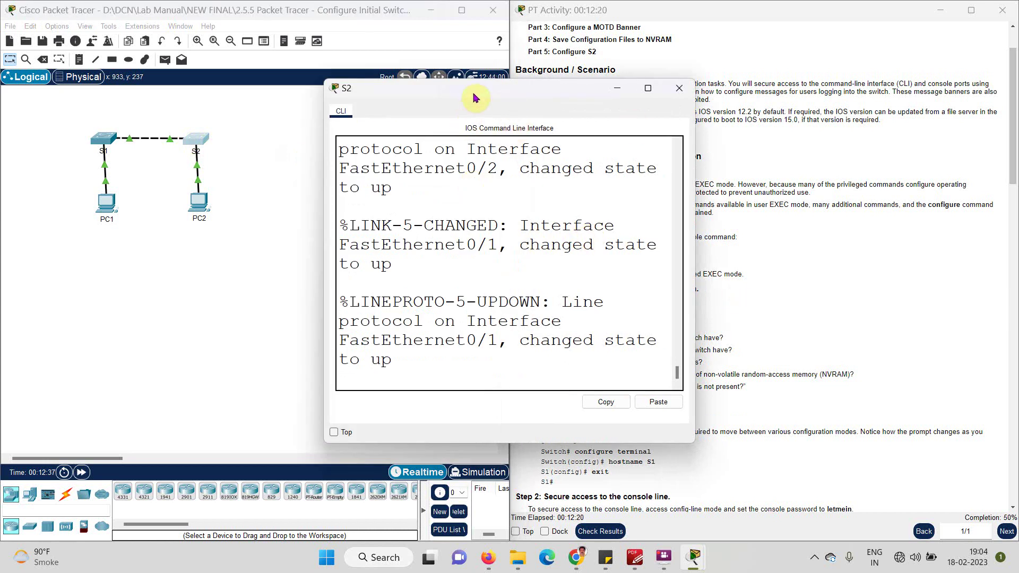
pyautogui.doubleClick(474, 88)
pyautogui.press('Return')
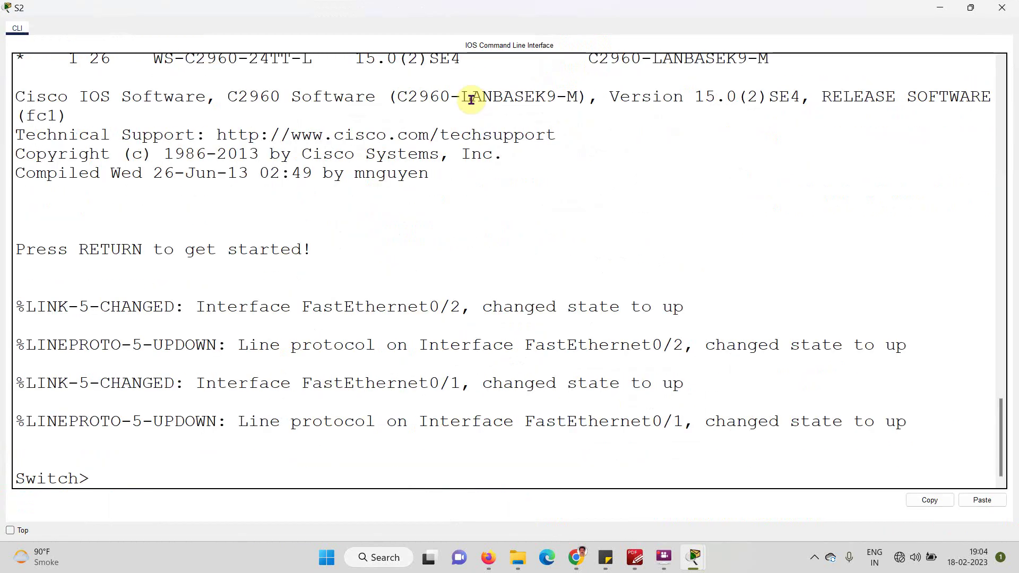
pyautogui.press('Return')
pyautogui.press('Return')
pyautogui.press('Return')
pyautogui.press('Return')
pyautogui.press('Return')
pyautogui.press('Return')
pyautogui.press('Return')
pyautogui.press('Return')
pyautogui.press('Return')
pyautogui.press('Return')
pyautogui.press('Return')
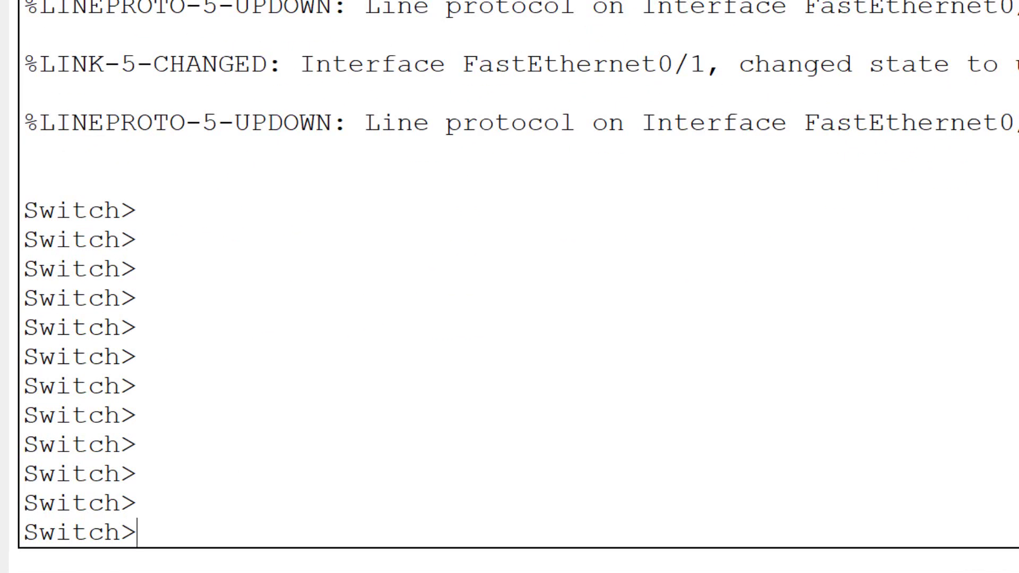
# - Enter privileged and global configuration mode and set the hostname to S2
pyautogui.write('en')
pyautogui.press('Tab')
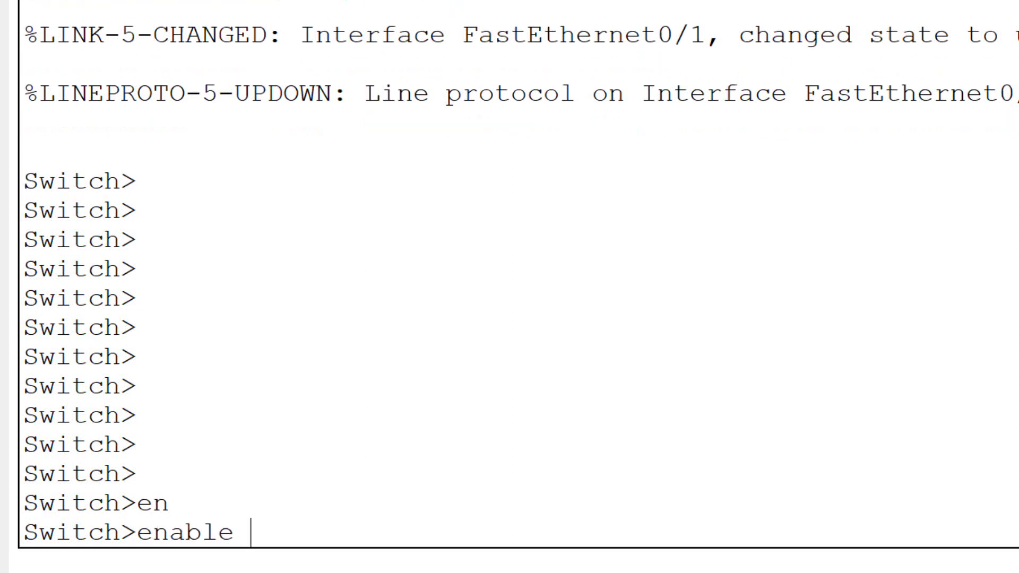
pyautogui.press('Return')
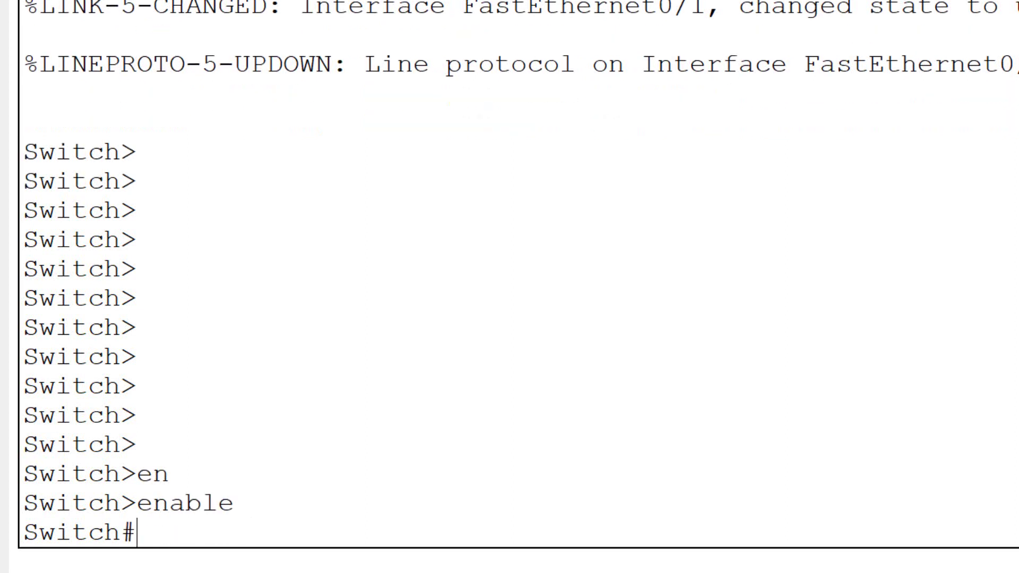
pyautogui.write('hos')
pyautogui.press('Tab')
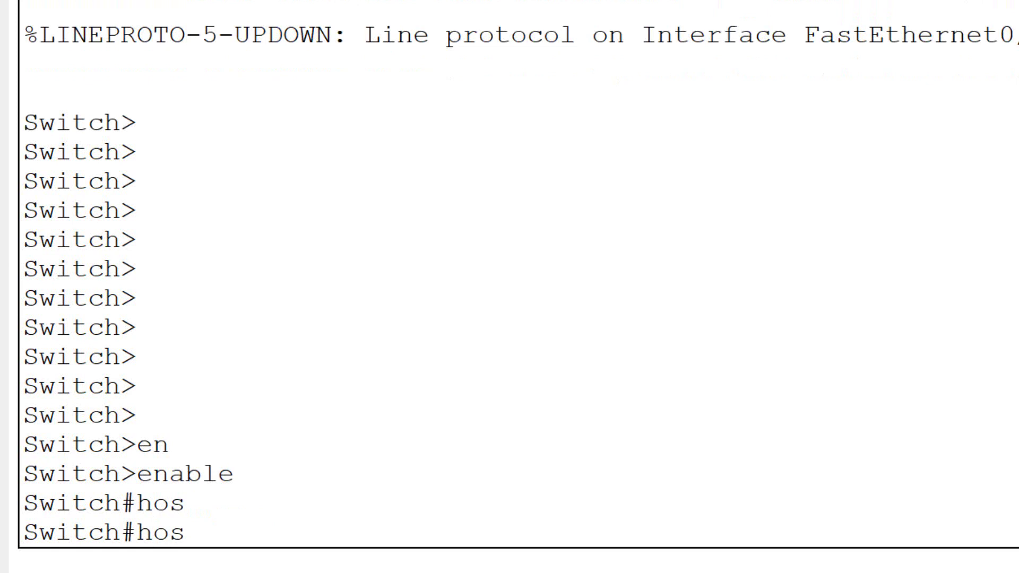
pyautogui.press('BackSpace')
pyautogui.press('BackSpace')
pyautogui.press('BackSpace')
pyautogui.write('conf')
pyautogui.press('Tab')
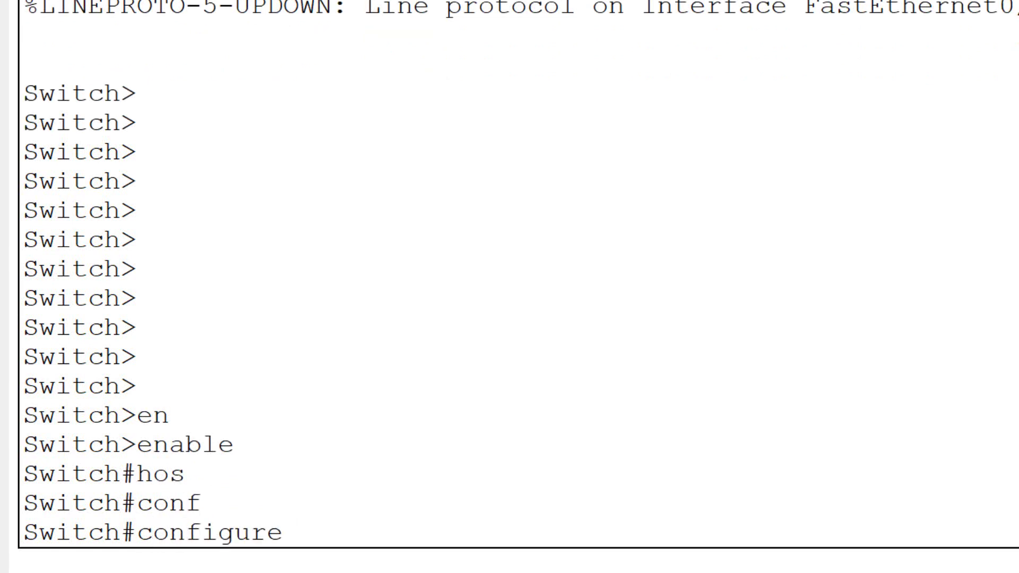
pyautogui.write('t')
pyautogui.press('Return')
pyautogui.write('hos')
pyautogui.press('Tab')
pyautogui.write('S2')
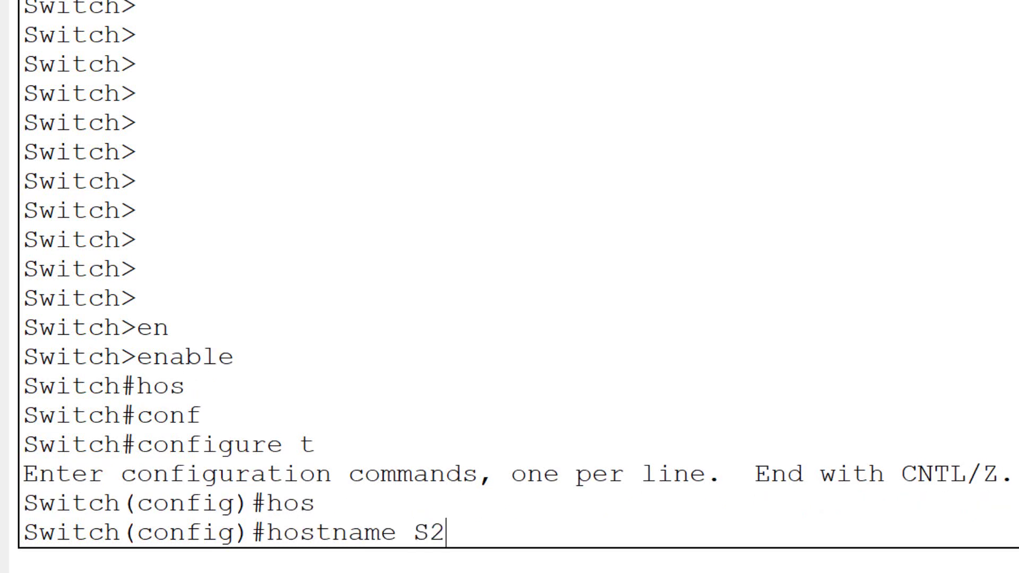
pyautogui.press('Return')
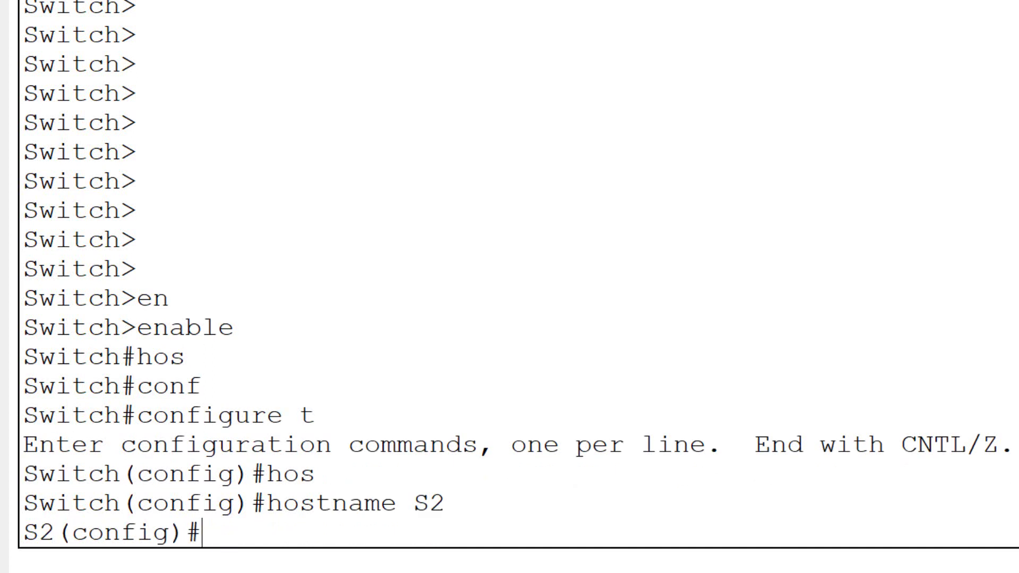
# - Give line console 0 a console password and require login on it
pyautogui.write('line')
pyautogui.press('Tab')
pyautogui.write('co')
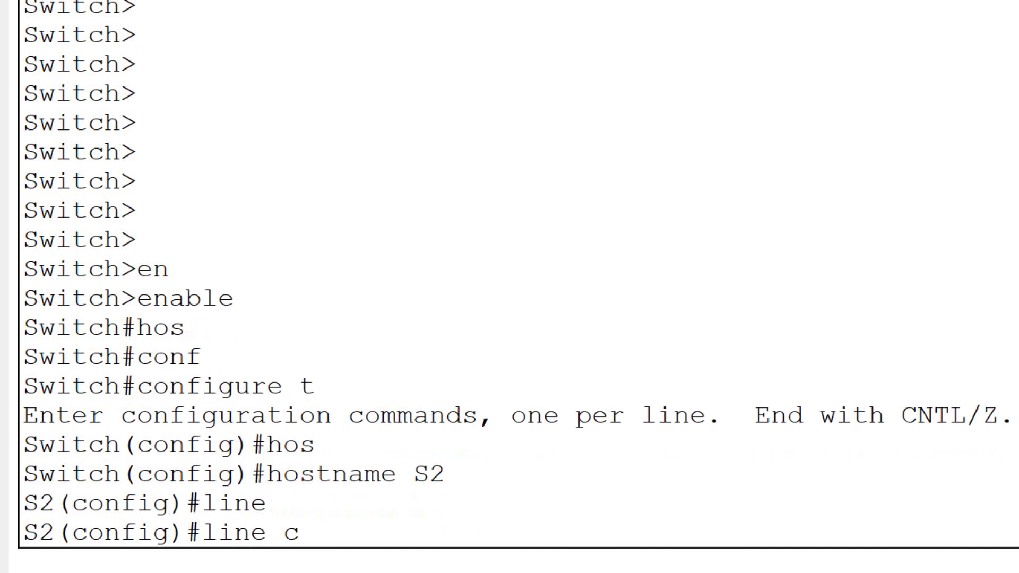
pyautogui.press('Tab')
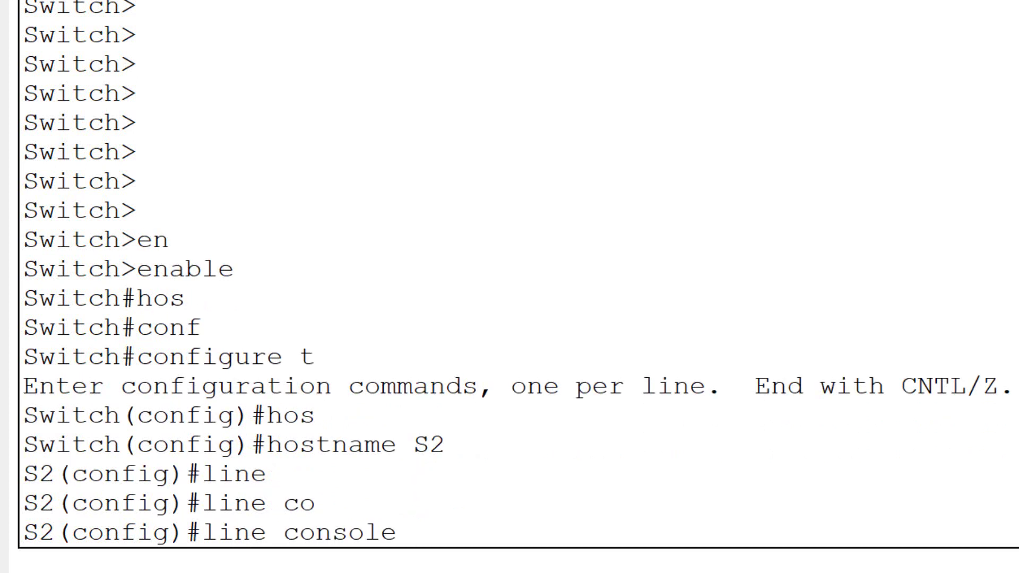
pyautogui.write('0')
pyautogui.press('Return')
pyautogui.write('pas')
pyautogui.press('Tab')
pyautogui.write('letmein')
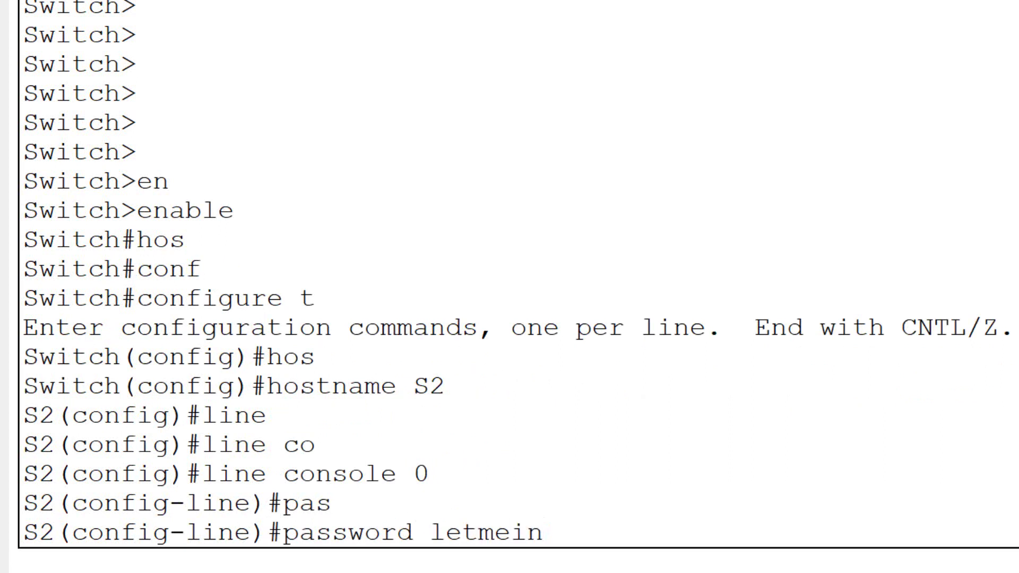
pyautogui.press('Return')
pyautogui.write('log')
pyautogui.press('Tab')
pyautogui.write('i')
pyautogui.press('Tab')
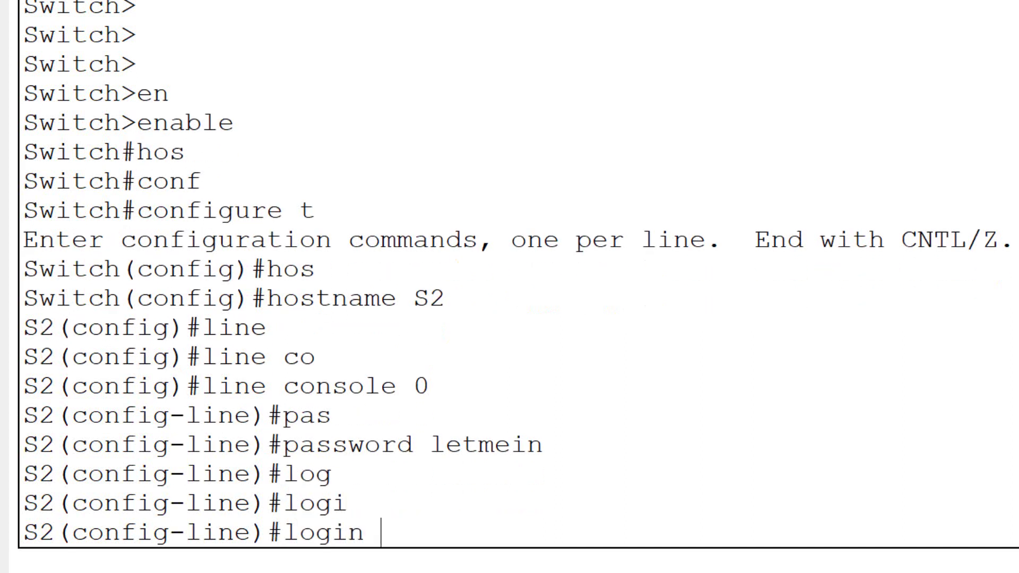
pyautogui.press('Return')
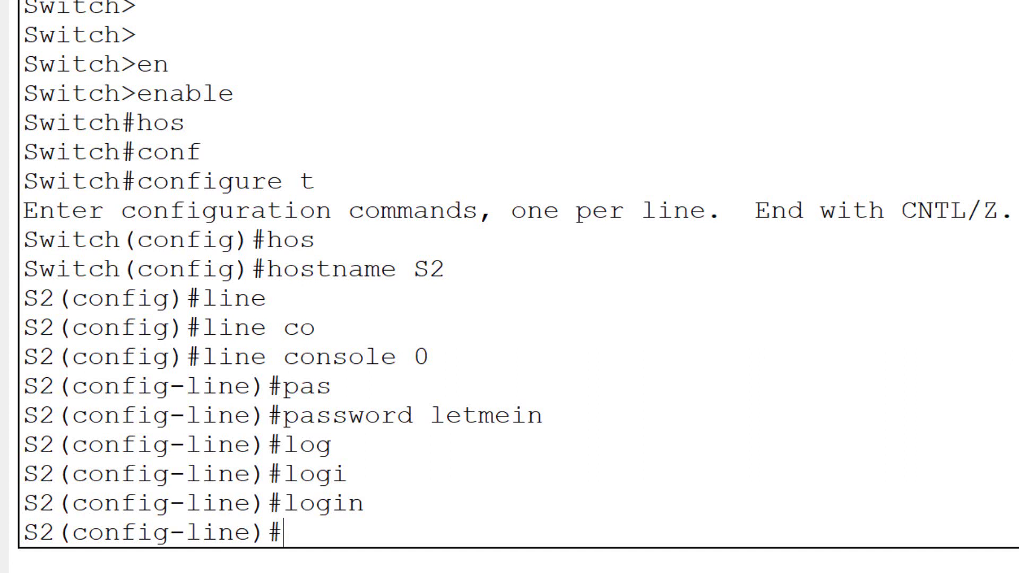
# - Exit console-line and configuration modes back to the S2# privileged prompt
pyautogui.write('exit')
pyautogui.press('Return')
pyautogui.write('exit')
pyautogui.press('Return')
pyautogui.press('Return')
pyautogui.press('Return')
# - Show S2's running-config and page to the line con 0 section with its console password
pyautogui.write('show running-config')
pyautogui.press('Tab')
pyautogui.press('Return')
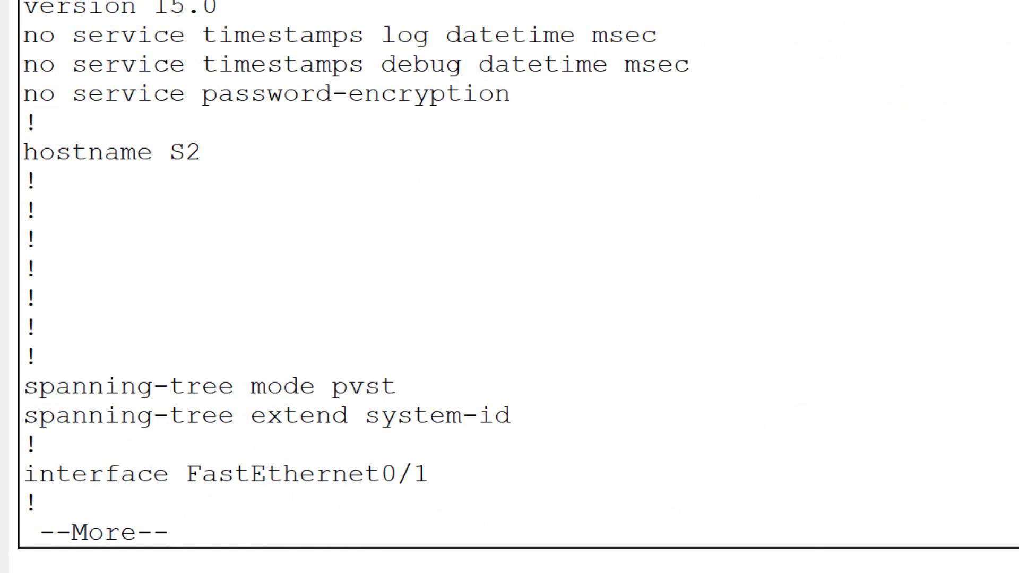
pyautogui.press('space')
pyautogui.press('space')
pyautogui.press('space')
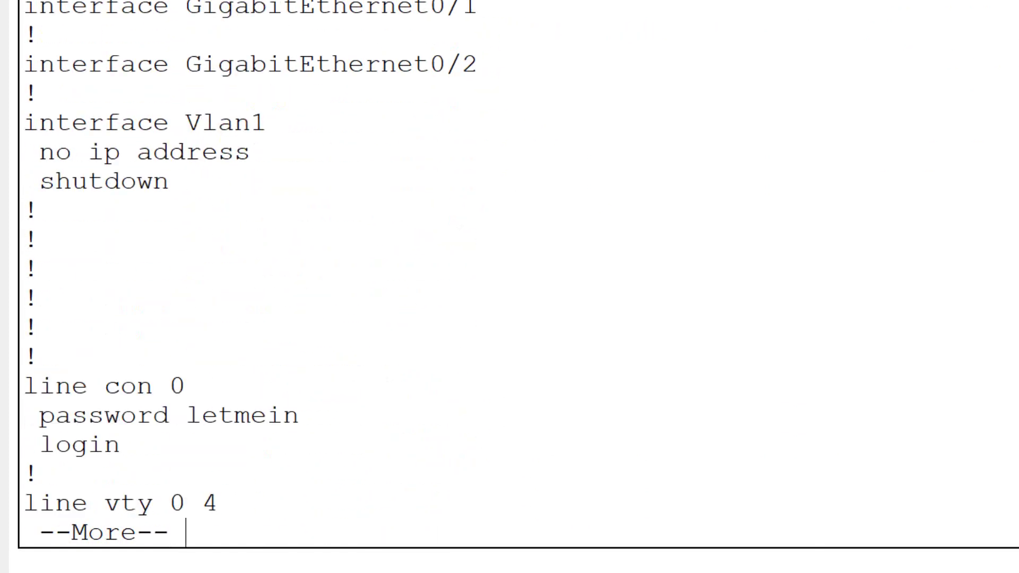
pyautogui.moveTo(300, 417); pyautogui.dragTo(160, 427)
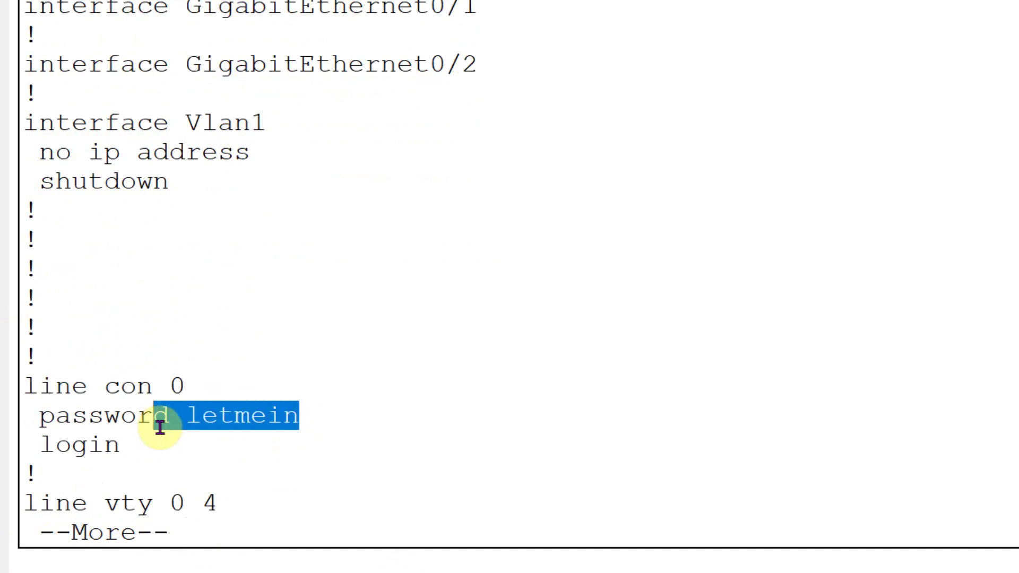
pyautogui.press('Return')
pyautogui.press('Return')
pyautogui.press('Return')
pyautogui.press('Return')
pyautogui.press('Return')
pyautogui.press('Return')
pyautogui.press('Return')
pyautogui.press('Return')
pyautogui.press('Return')
pyautogui.press('Return')
pyautogui.press('Return')
pyautogui.press('Return')
pyautogui.press('Return')
pyautogui.press('Return')
pyautogui.press('Return')
pyautogui.press('Return')
pyautogui.press('Return')
pyautogui.press('Return')
pyautogui.press('Return')
pyautogui.press('Return')
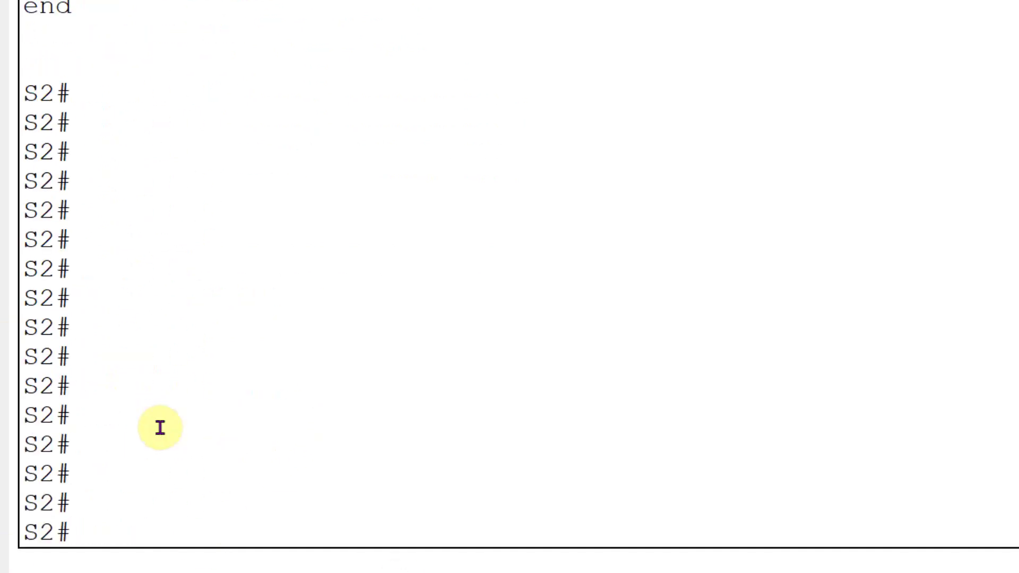
# - Enter global configuration mode on S2 with configure terminal
pyautogui.write('con')
pyautogui.press('Tab')
pyautogui.write('f')
pyautogui.press('Tab')
pyautogui.write('t')
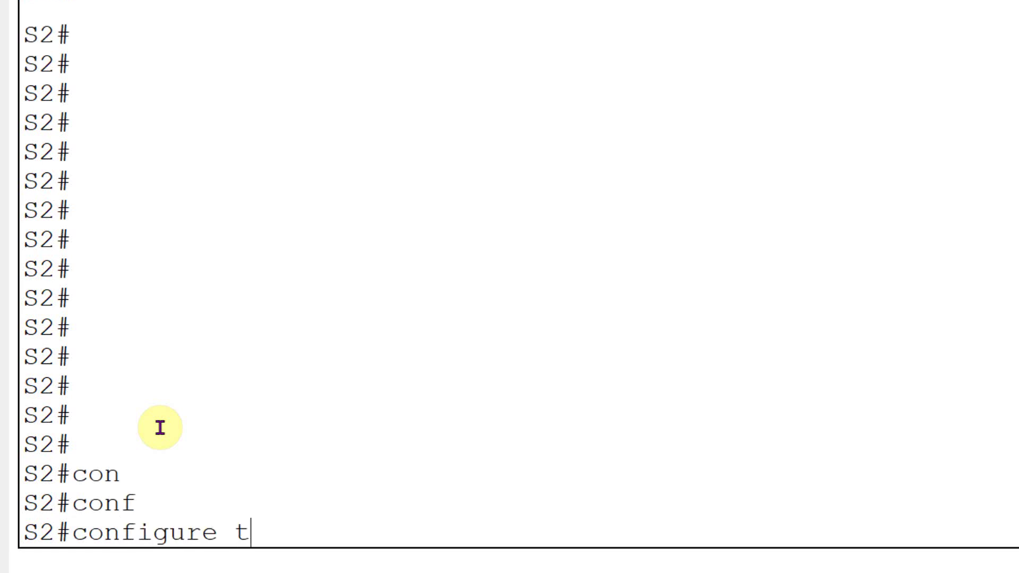
pyautogui.press('Return')
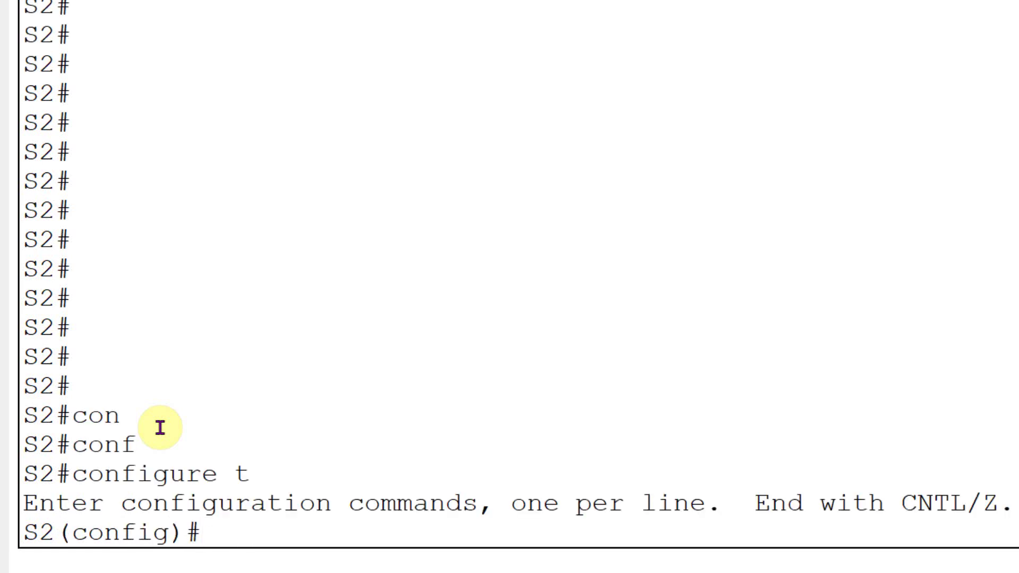
# - Set S2's privileged-mode enable password
pyautogui.write('pas')
pyautogui.press('BackSpace')
pyautogui.press('BackSpace')
pyautogui.press('BackSpace')
pyautogui.write('ena')
pyautogui.press('Tab')
pyautogui.write('pas')
pyautogui.press('Tab')
pyautogui.write('c1')
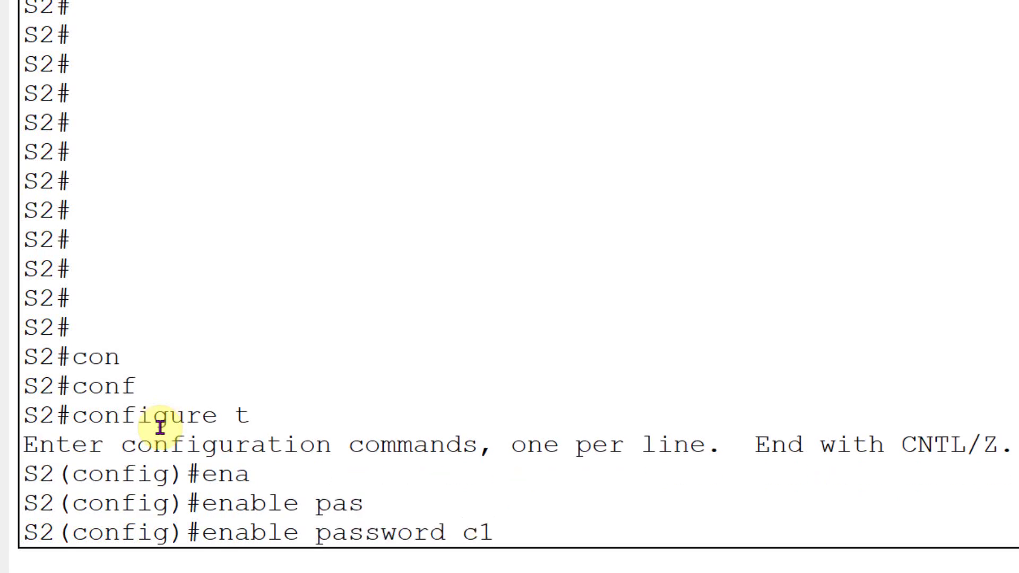
pyautogui.write('$c0')
pyautogui.press('Return')
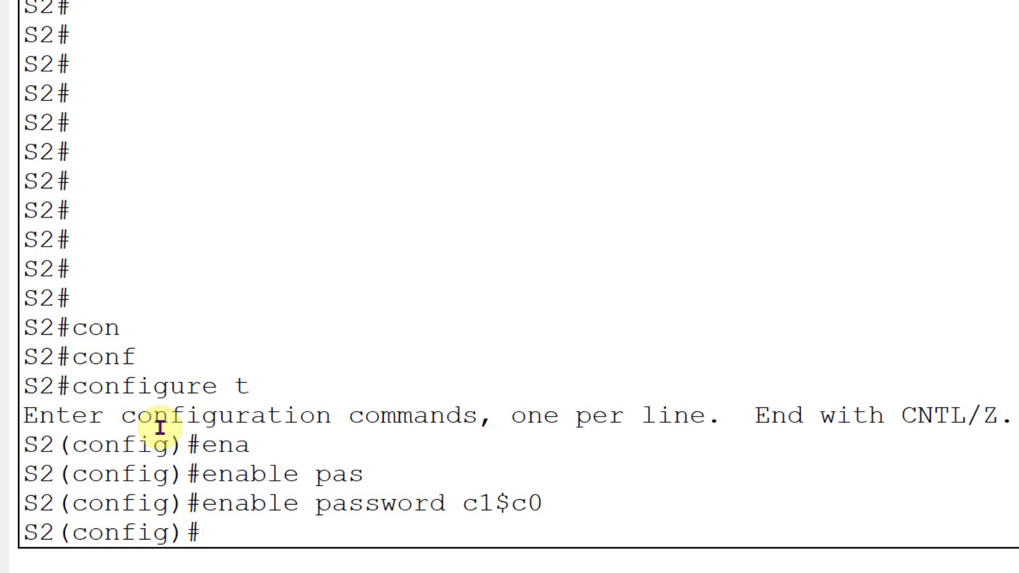
# - Set S2's encrypted enable secret
pyautogui.write('ena')
pyautogui.press('Tab')
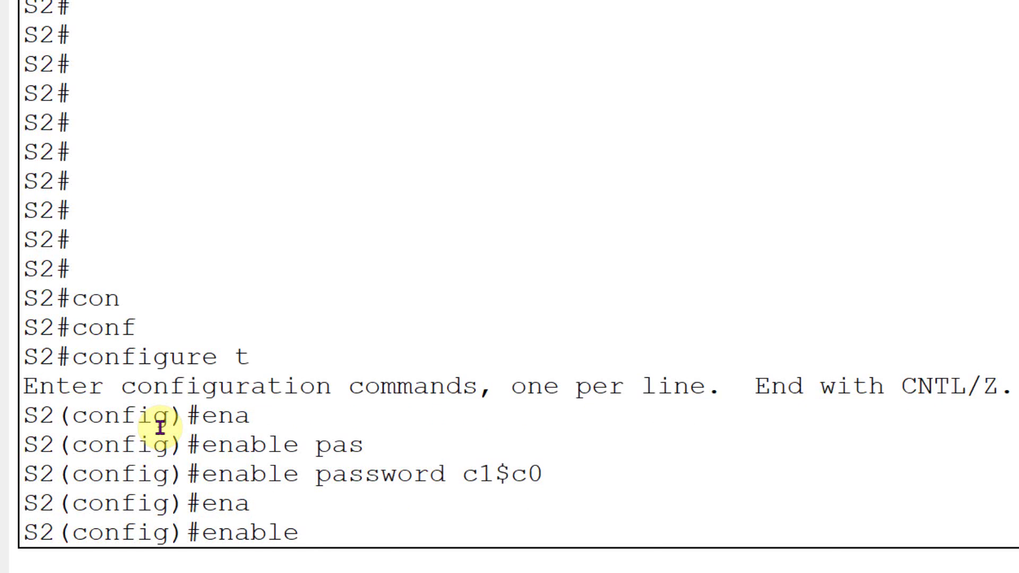
pyautogui.write('secret')
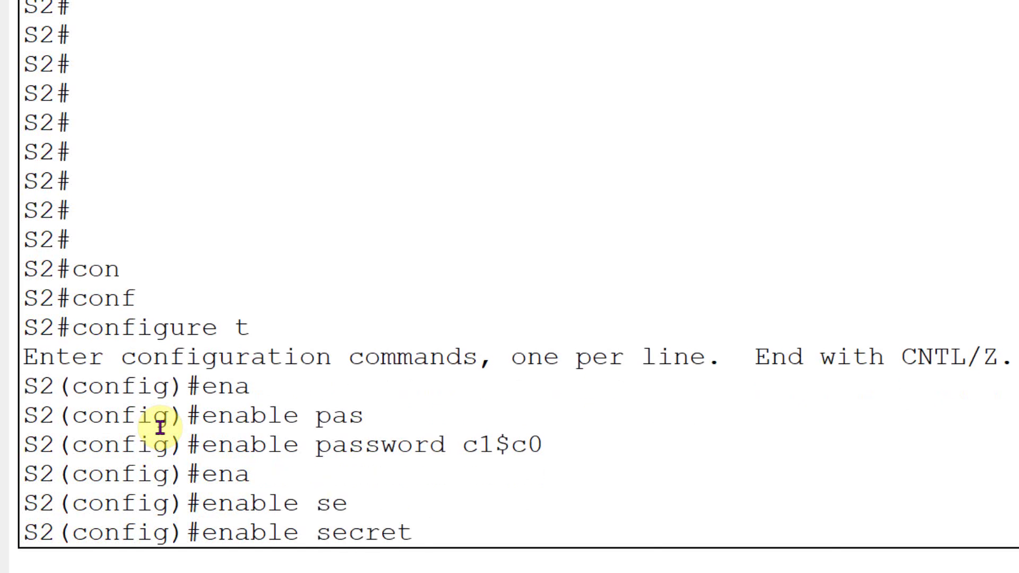
pyautogui.write('itsasecr')
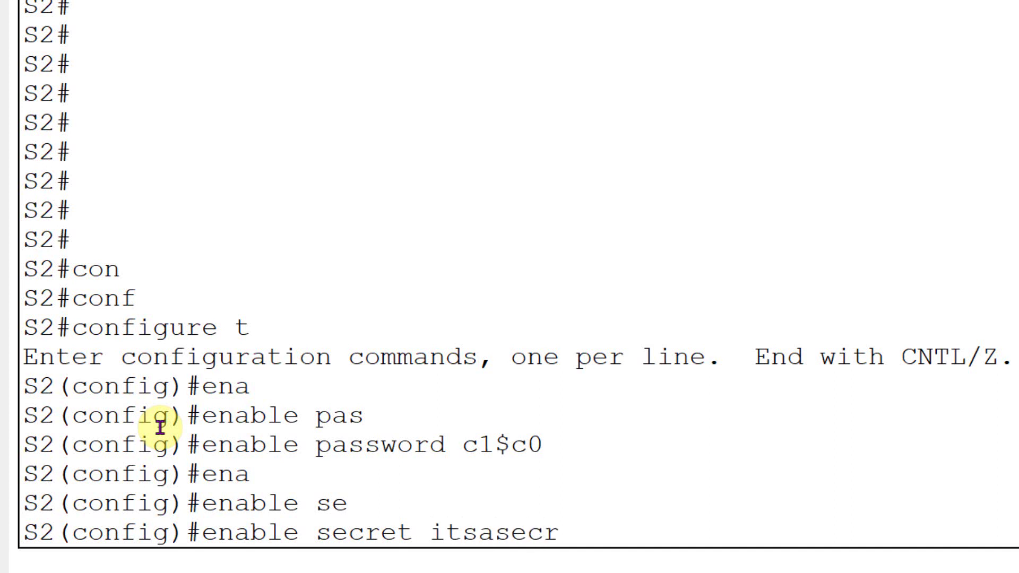
pyautogui.write('et')
pyautogui.press('Return')
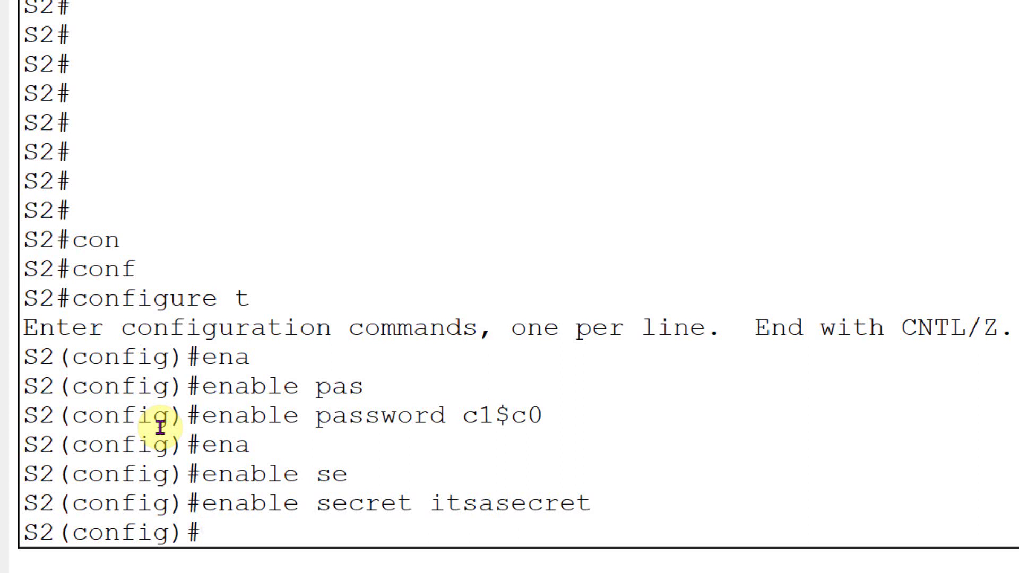
# - Set S2's MOTD banner to "its 2nd floor switch 2"
pyautogui.write('ban')
pyautogui.press('Tab')
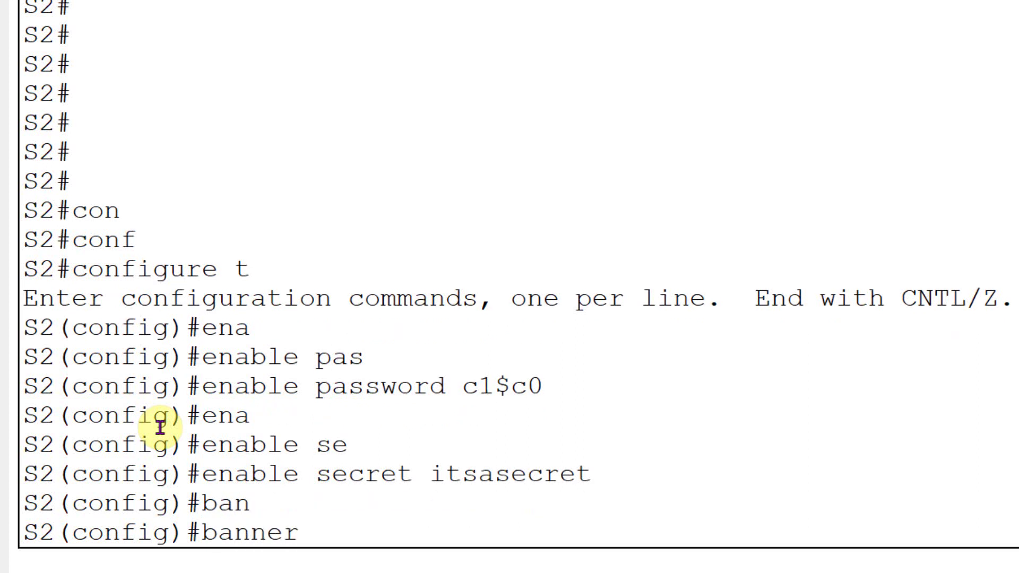
pyautogui.write('mot')
pyautogui.press('Tab')
pyautogui.write('"')
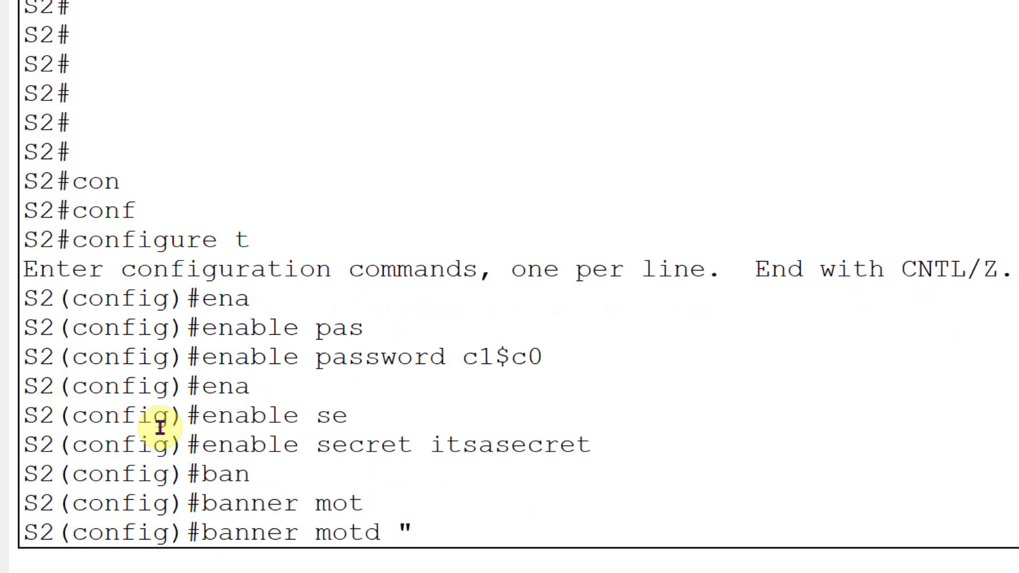
pyautogui.write('its 2nd floow')
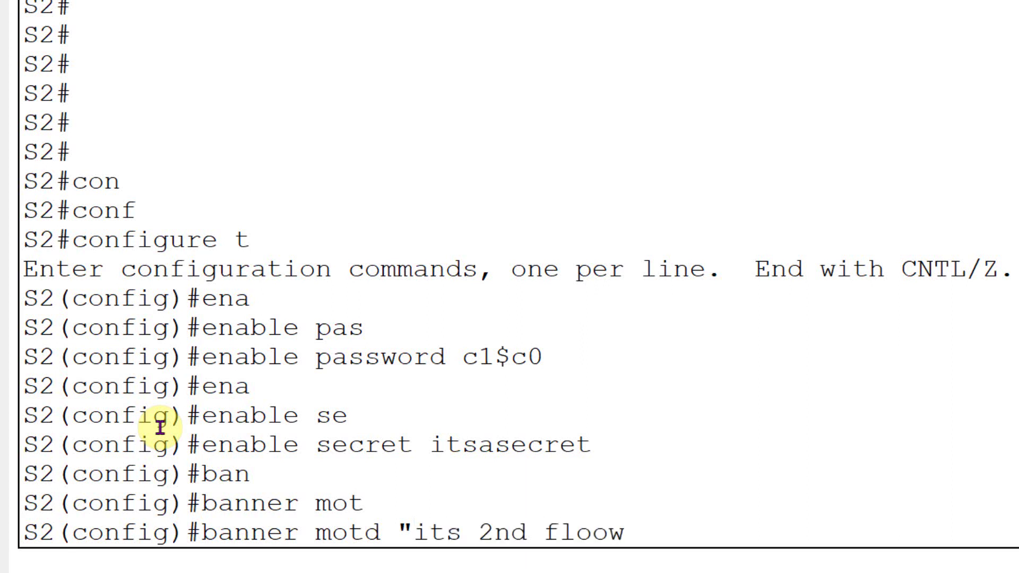
pyautogui.press('BackSpace')
pyautogui.write('r swit')
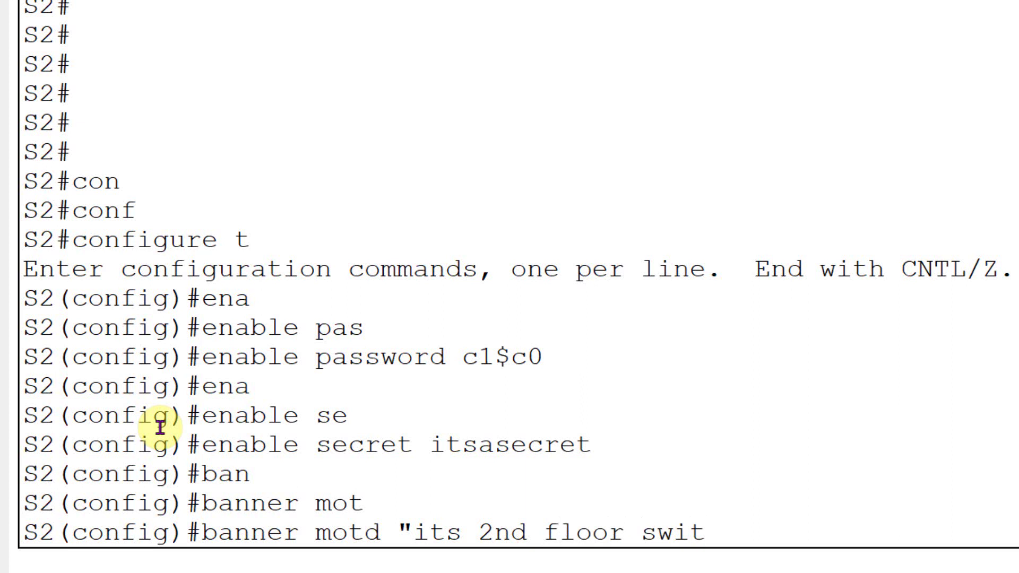
pyautogui.write('ch 2')
pyautogui.press('Return')
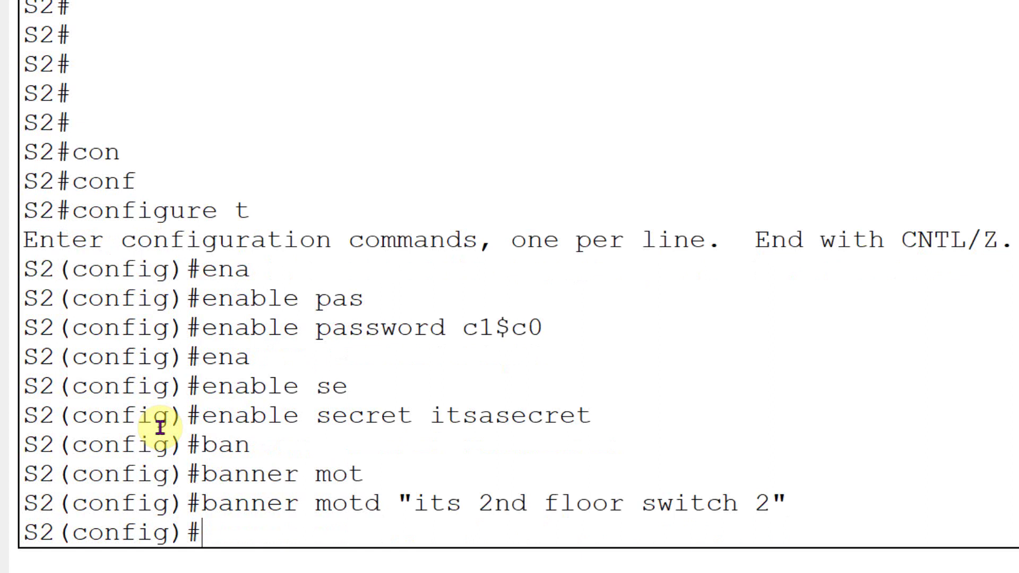
# - Enable service password-encryption on S2 and return to the S2# prompt
pyautogui.write('ser')
pyautogui.press('Tab')
pyautogui.write('pas')
pyautogui.press('Tab')
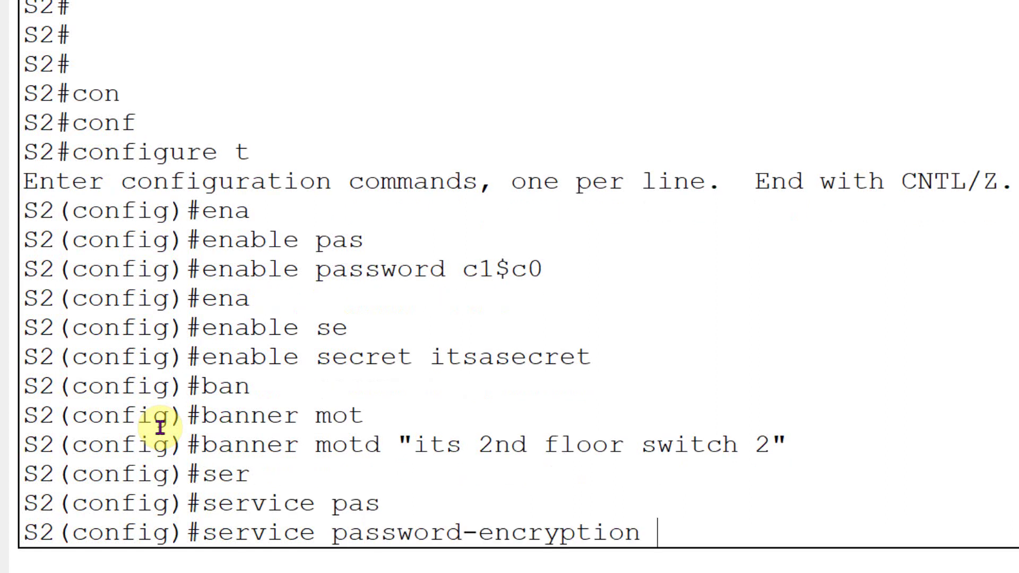
pyautogui.press('Return')
pyautogui.write('exit')
pyautogui.press('Return')
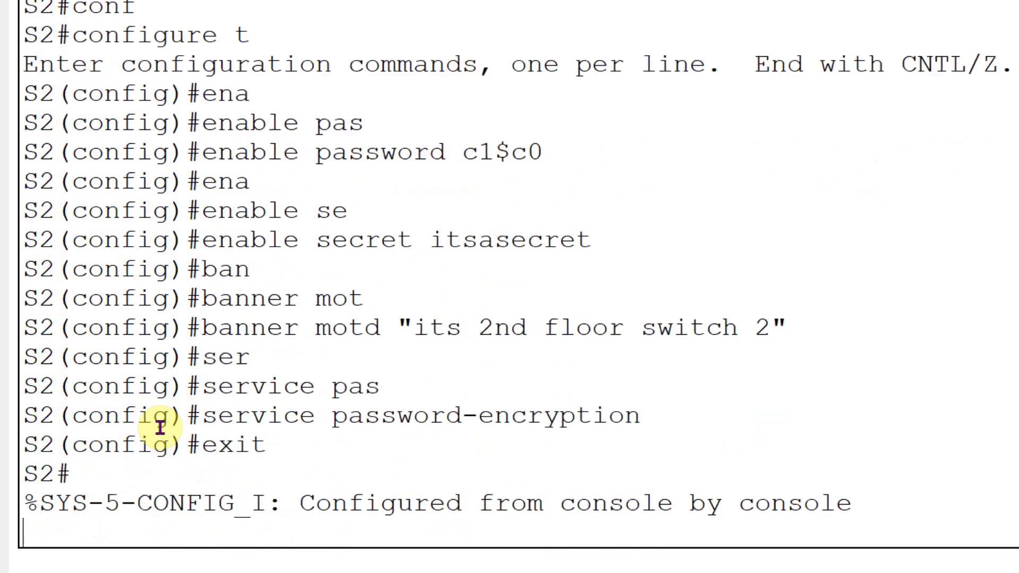
pyautogui.press('Return')
pyautogui.press('Return')
pyautogui.press('Return')
pyautogui.press('Return')
pyautogui.write('show ru')
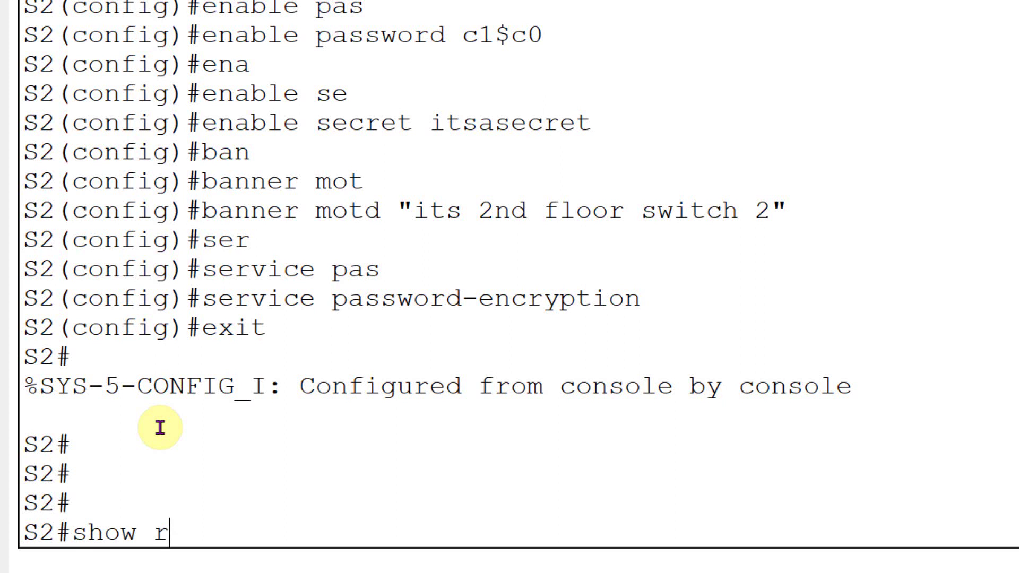
pyautogui.press('Tab')
# - Display S2's running configuration and highlight the encrypted enable secret and password lines
pyautogui.press('Return')
pyautogui.press('Return')
pyautogui.press('Return')
pyautogui.press('Return')
pyautogui.press('Return')
pyautogui.press('Return')
pyautogui.press('Return')
pyautogui.press('Return')
pyautogui.press('Return')
pyautogui.press('Return')
pyautogui.press('Return')
pyautogui.press('Return')
pyautogui.press('Return')
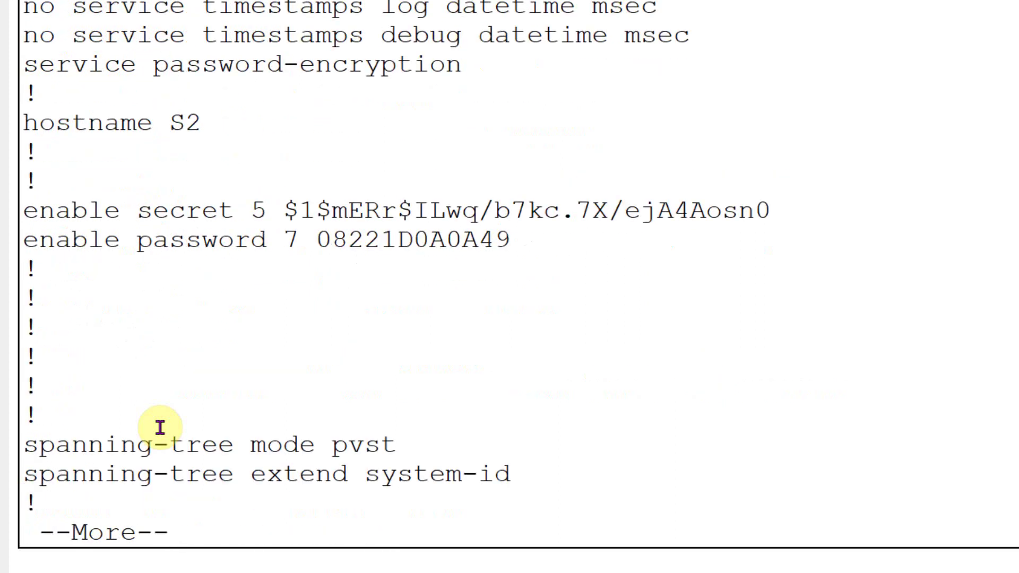
pyautogui.scroll(2, 210, 296)
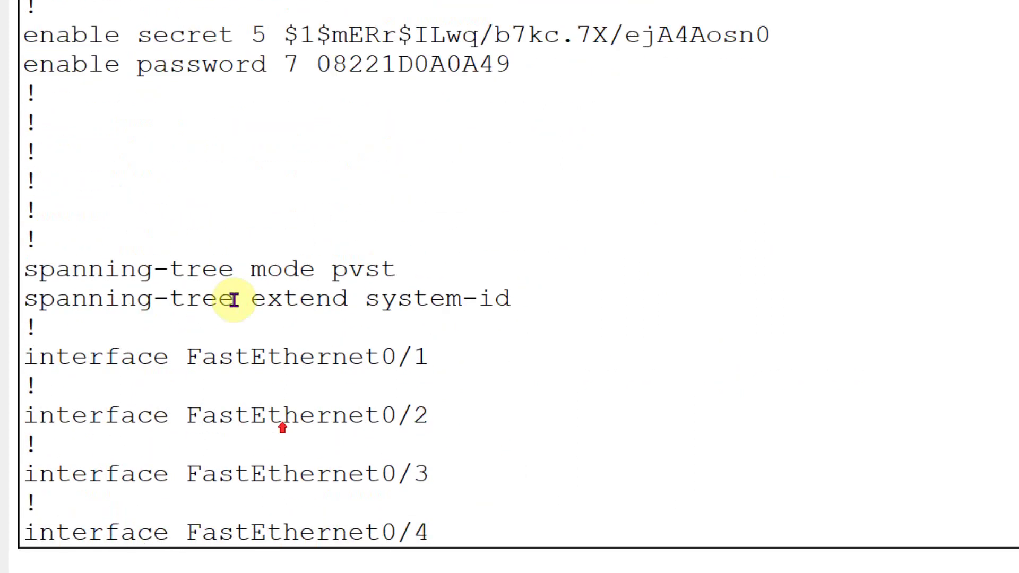
pyautogui.moveTo(673, 142); pyautogui.dragTo(314, 30)
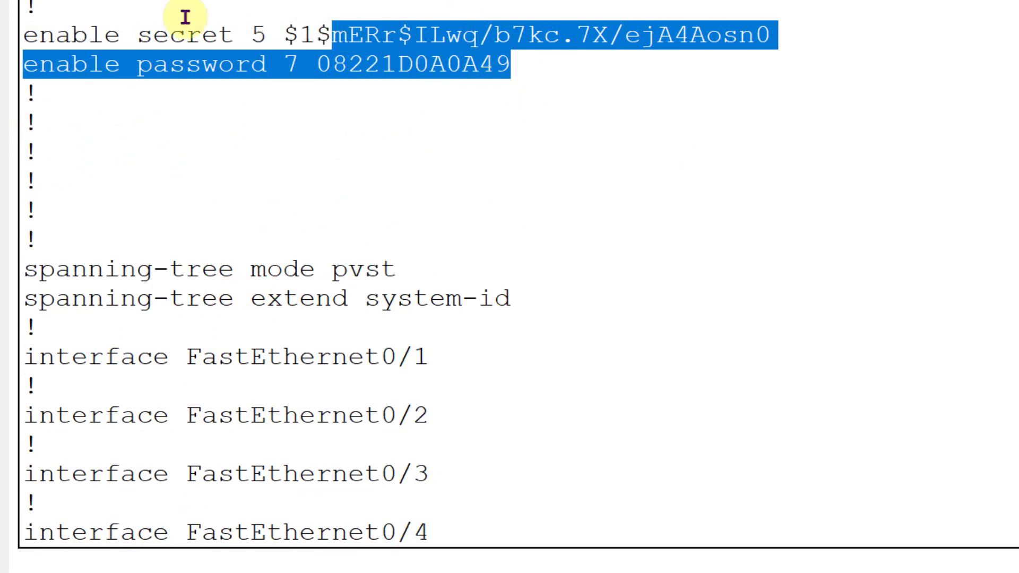
pyautogui.scroll(4, 227, 63)
pyautogui.moveTo(207, 240); pyautogui.dragTo(45, 246)
# - Highlight the banner motd and console password lines, then page to the listing's end
pyautogui.scroll(-2, 69, 357)
pyautogui.scroll(-15, 69, 357)
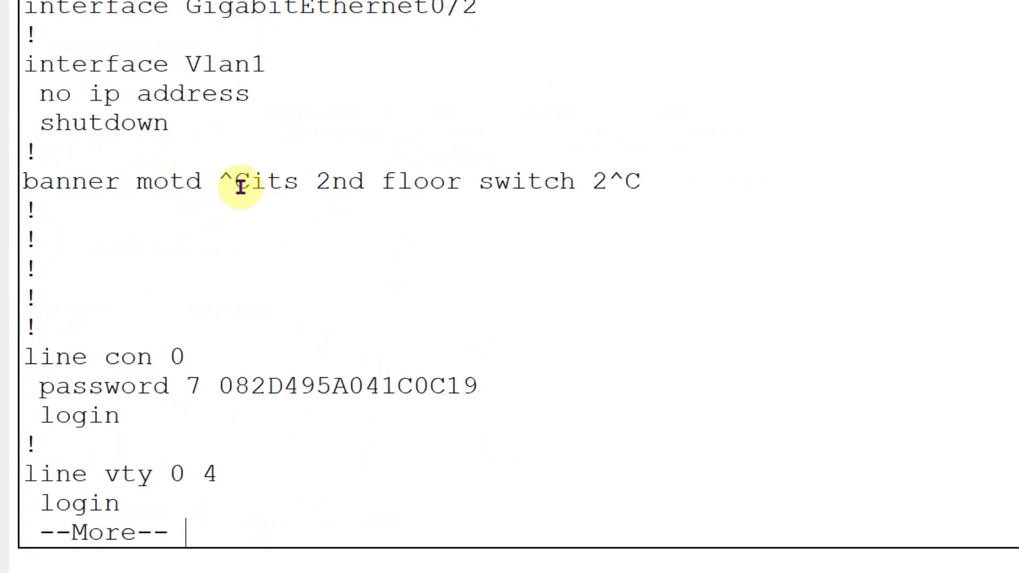
pyautogui.moveTo(257, 181); pyautogui.dragTo(598, 190)
pyautogui.moveTo(25, 193); pyautogui.dragTo(637, 171)
pyautogui.click(717, 542)
pyautogui.moveTo(480, 386); pyautogui.dragTo(22, 382)
pyautogui.click(198, 515)
pyautogui.press('Return')
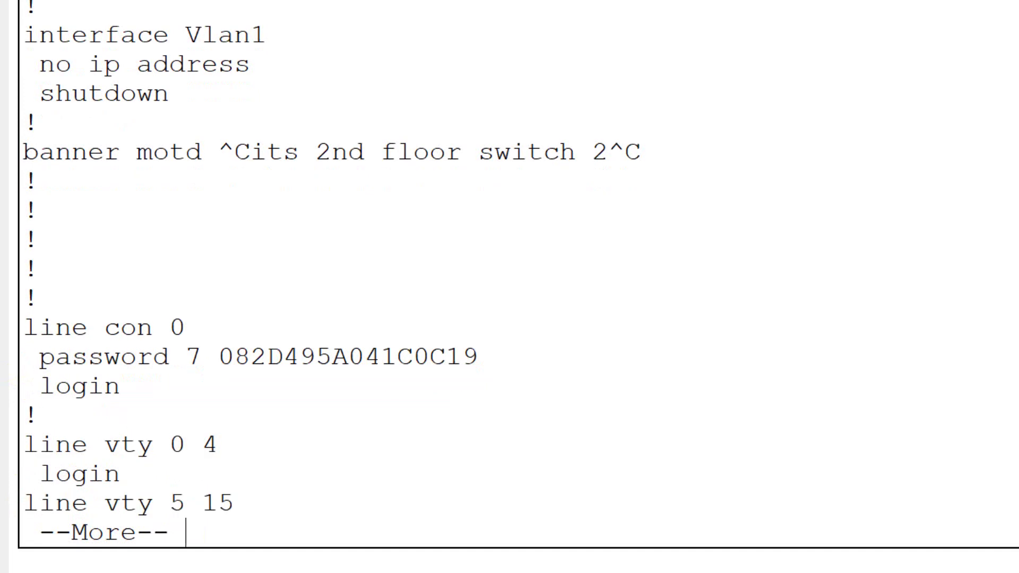
pyautogui.press('Return')
pyautogui.press('Return')
pyautogui.press('Return')
pyautogui.press('Return')
pyautogui.press('Return')
pyautogui.press('Return')
pyautogui.press('Return')
pyautogui.press('Return')
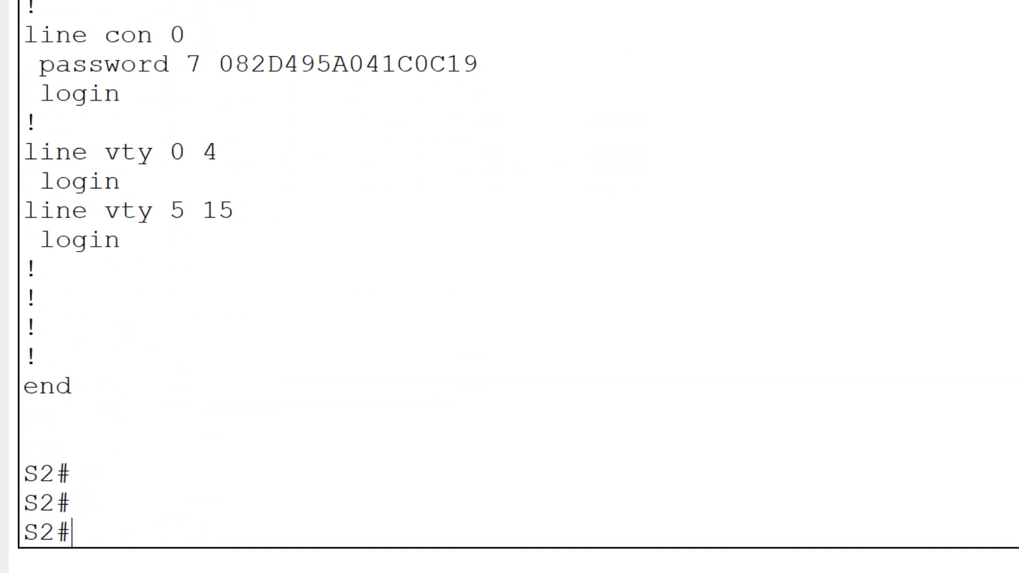
# - Save S2's running-config to startup-config
pyautogui.write('cop')
pyautogui.press('Tab')
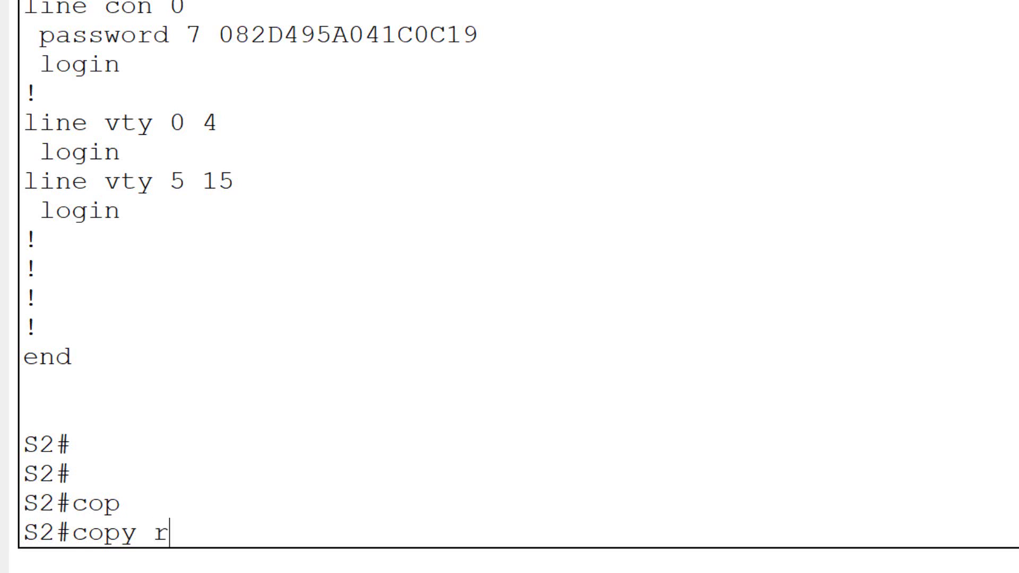
pyautogui.write('running-config')
pyautogui.press('Tab')
pyautogui.write('st')
pyautogui.press('Tab')
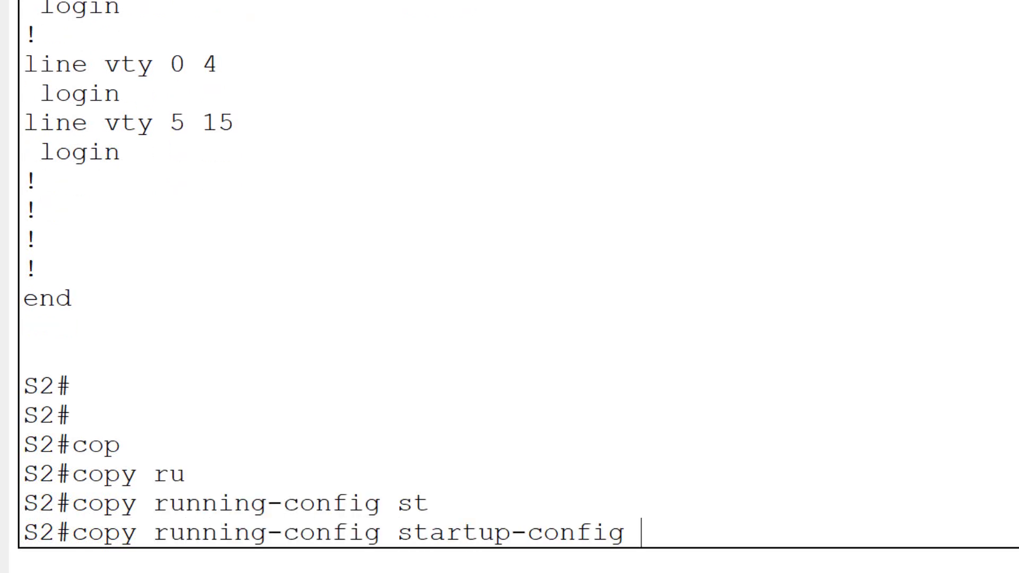
pyautogui.press('Return')
pyautogui.press('Return')
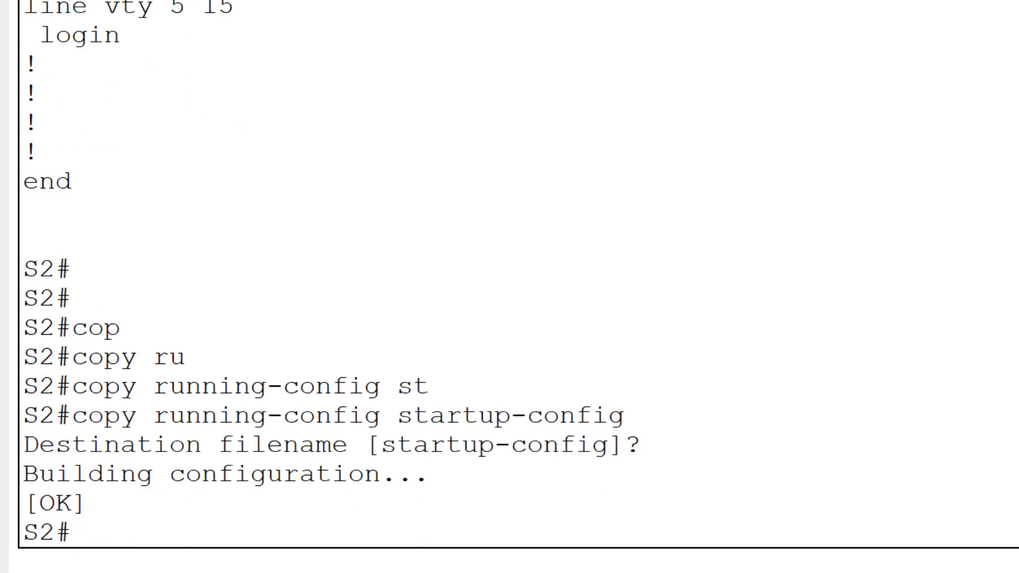
# - Display S2's startup-config and page through to its end
pyautogui.write('sho')
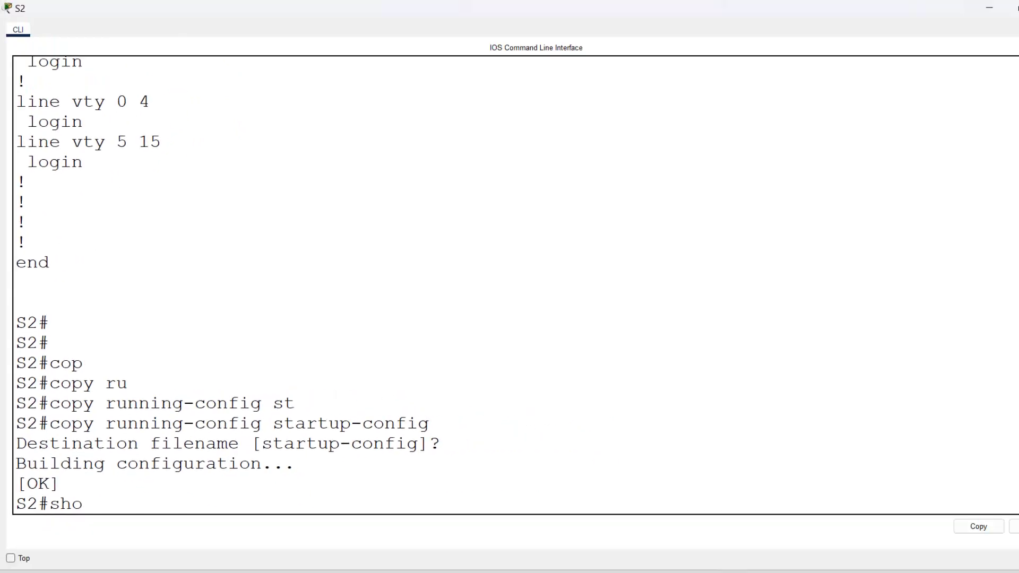
pyautogui.write('w st')
pyautogui.press('Tab')
pyautogui.write('a')
pyautogui.press('Tab')
pyautogui.press('Return')
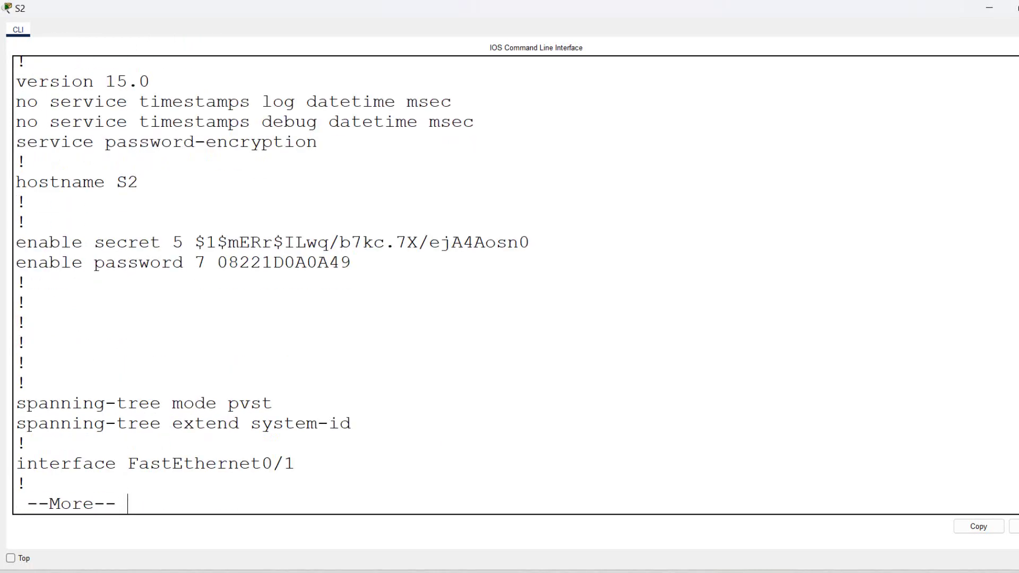
pyautogui.press('Return')
pyautogui.press('Return')
pyautogui.press('Return')
pyautogui.press('Return')
pyautogui.press('Return')
pyautogui.press('Return')
pyautogui.press('Return')
pyautogui.press('Return')
pyautogui.press('Return')
pyautogui.press('Return')
pyautogui.press('Return')
pyautogui.press('Return')
pyautogui.press('Return')
pyautogui.press('Return')
pyautogui.press('Return')
pyautogui.press('Return')
pyautogui.press('Return')
pyautogui.press('Return')
pyautogui.press('Return')
pyautogui.press('Return')
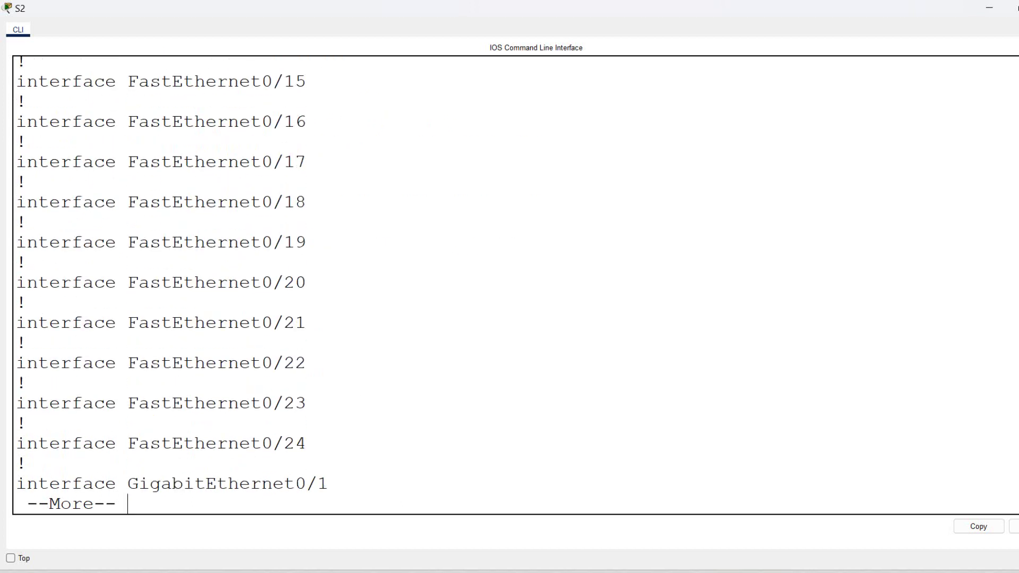
pyautogui.press('Return')
pyautogui.press('Return')
pyautogui.press('Return')
pyautogui.press('Return')
pyautogui.press('Return')
pyautogui.press('Return')
pyautogui.press('Return')
pyautogui.press('Return')
pyautogui.press('Return')
pyautogui.press('Return')
pyautogui.press('Return')
pyautogui.press('Return')
pyautogui.press('Return')
pyautogui.press('Return')
pyautogui.press('Return')
pyautogui.press('Return')
pyautogui.press('Return')
pyautogui.press('Return')
pyautogui.press('Return')
pyautogui.press('Return')
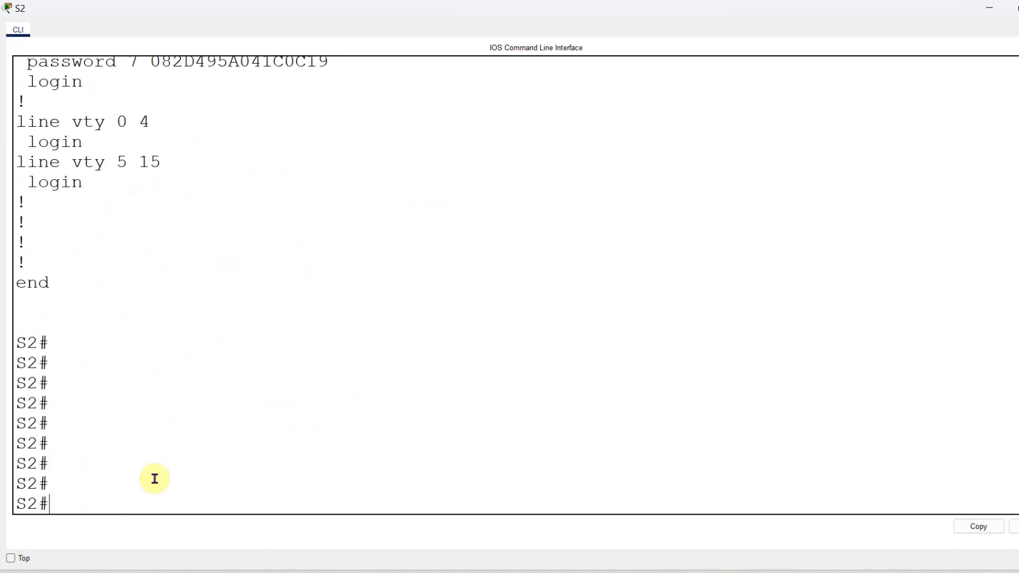
# - Check the activity results and view the Assessment Items, all correct at 72/72
pyautogui.click(989, 7)
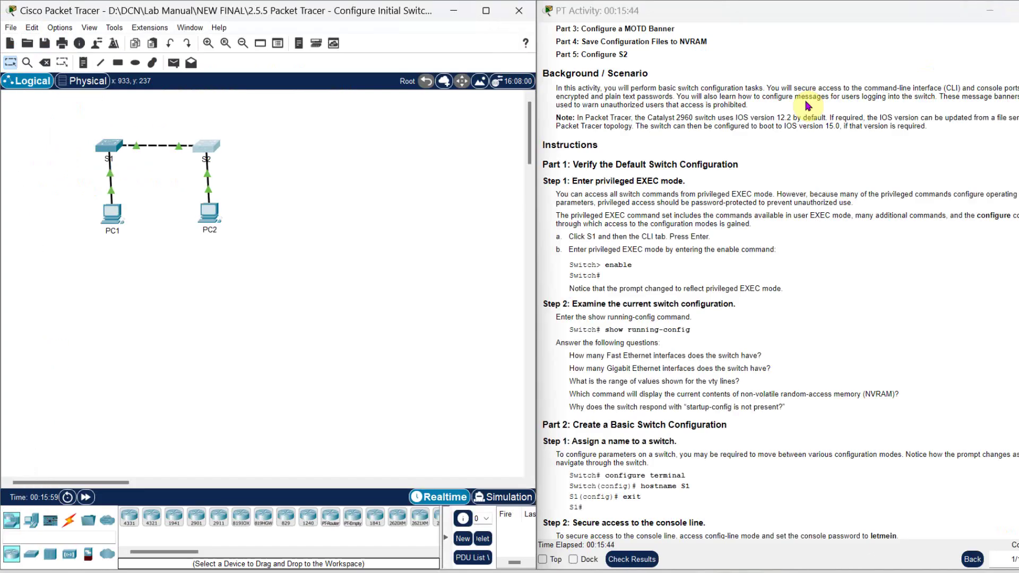
pyautogui.scroll(-3, 663, 215)
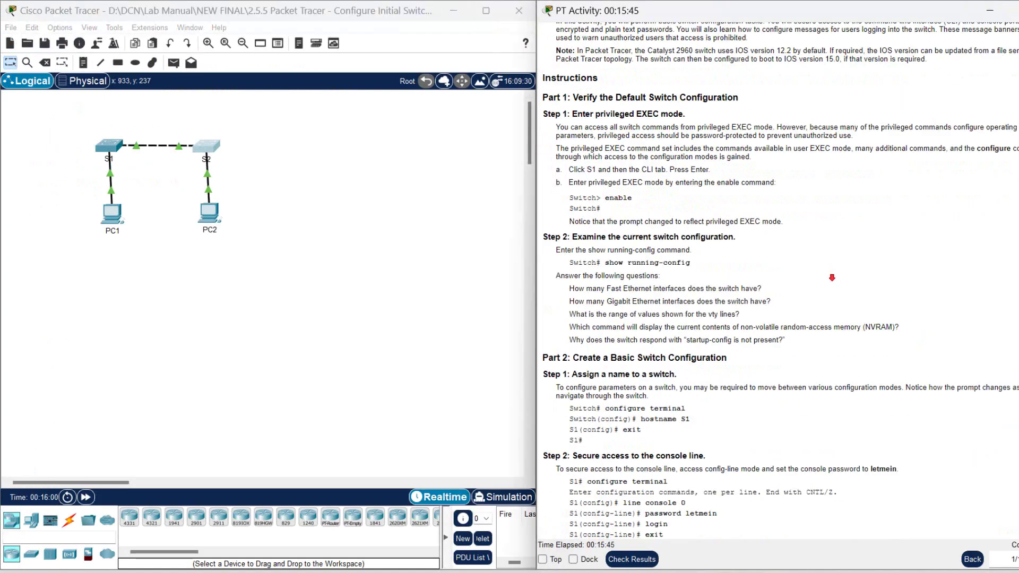
pyautogui.click(632, 559)
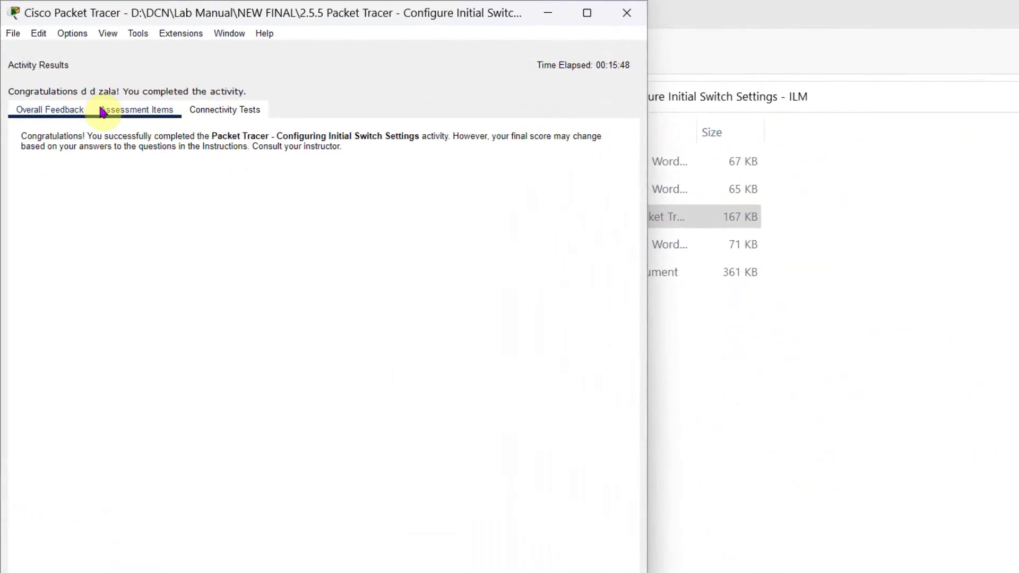
pyautogui.click(104, 91)
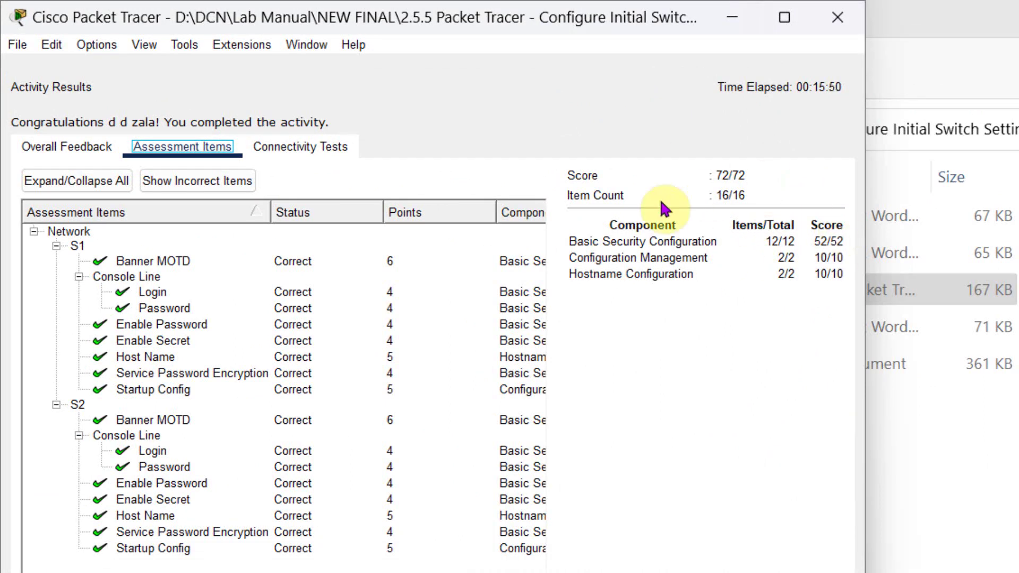